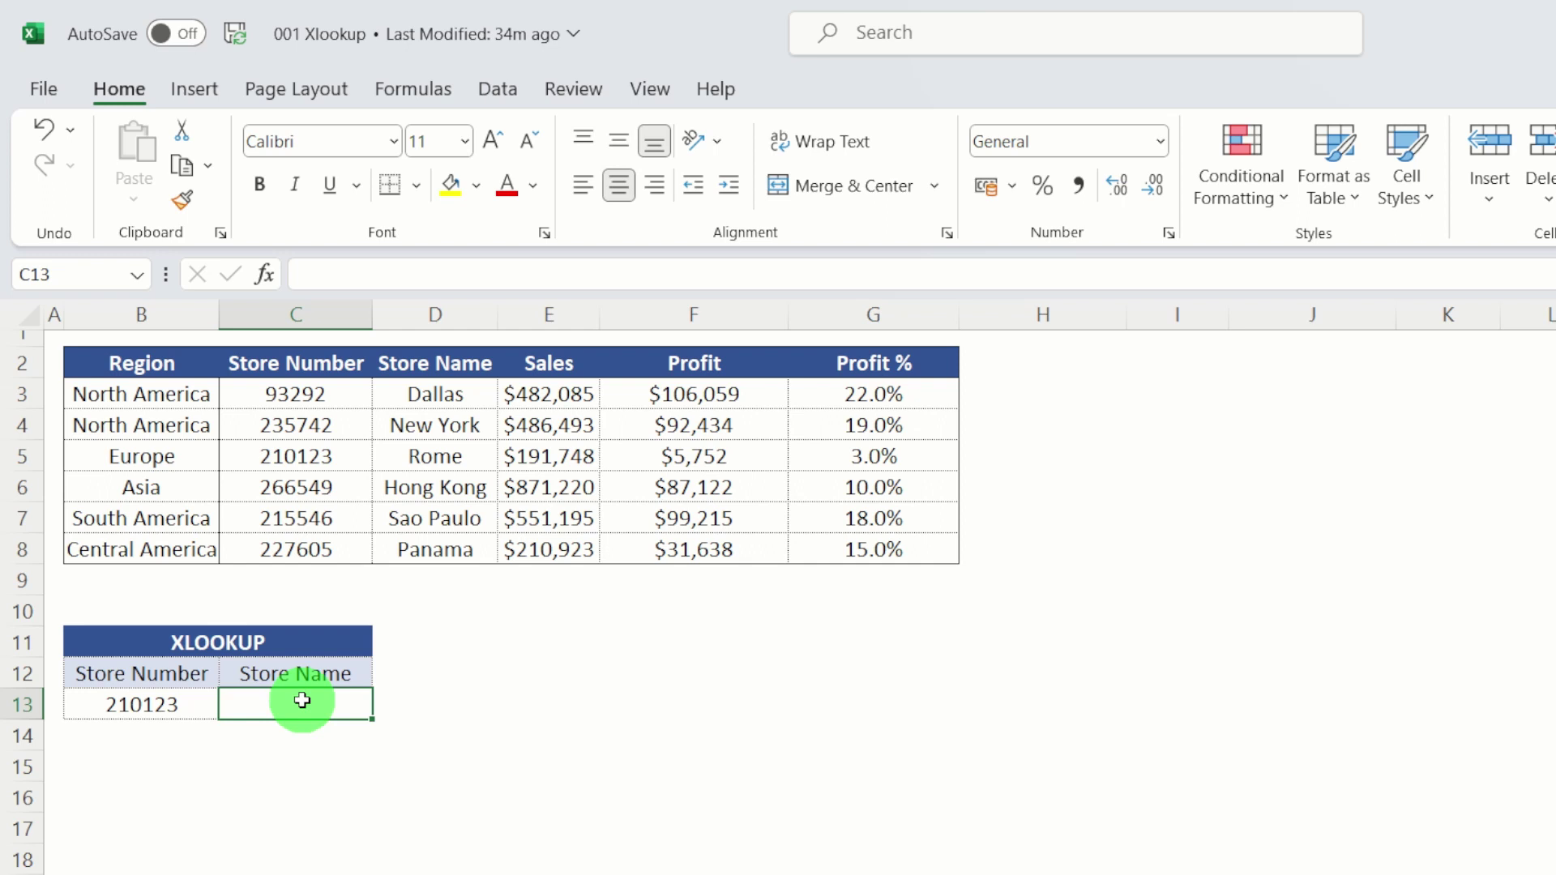
# Step: Enter =XLOOKUP(B13,C3:C8,D3:D8) in C13 so store 210123 returns Rome
pyautogui.click(340, 274)
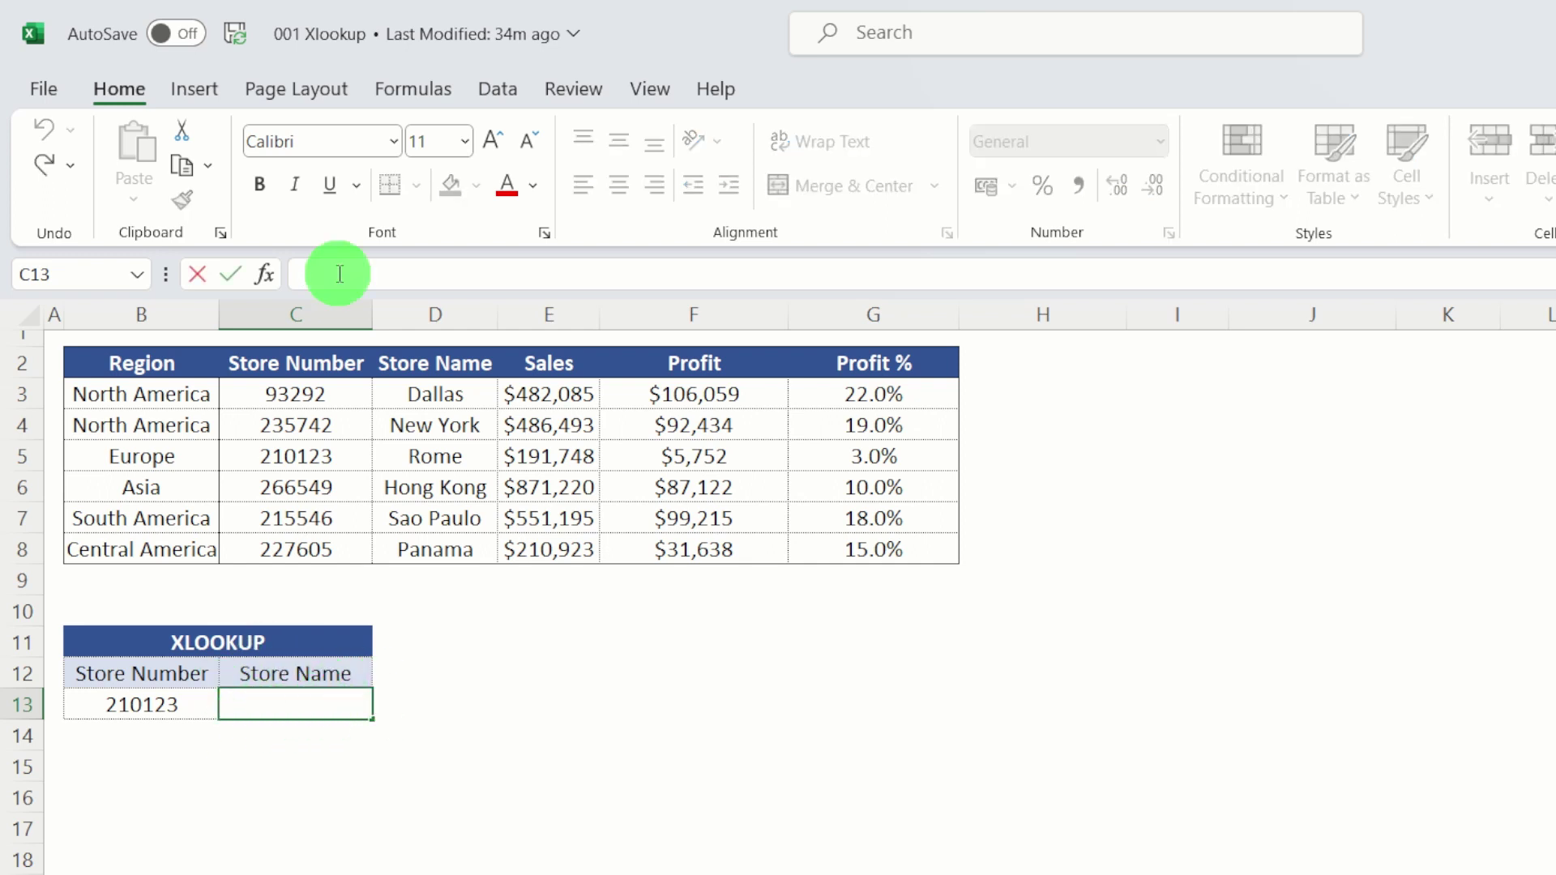
pyautogui.write('=')
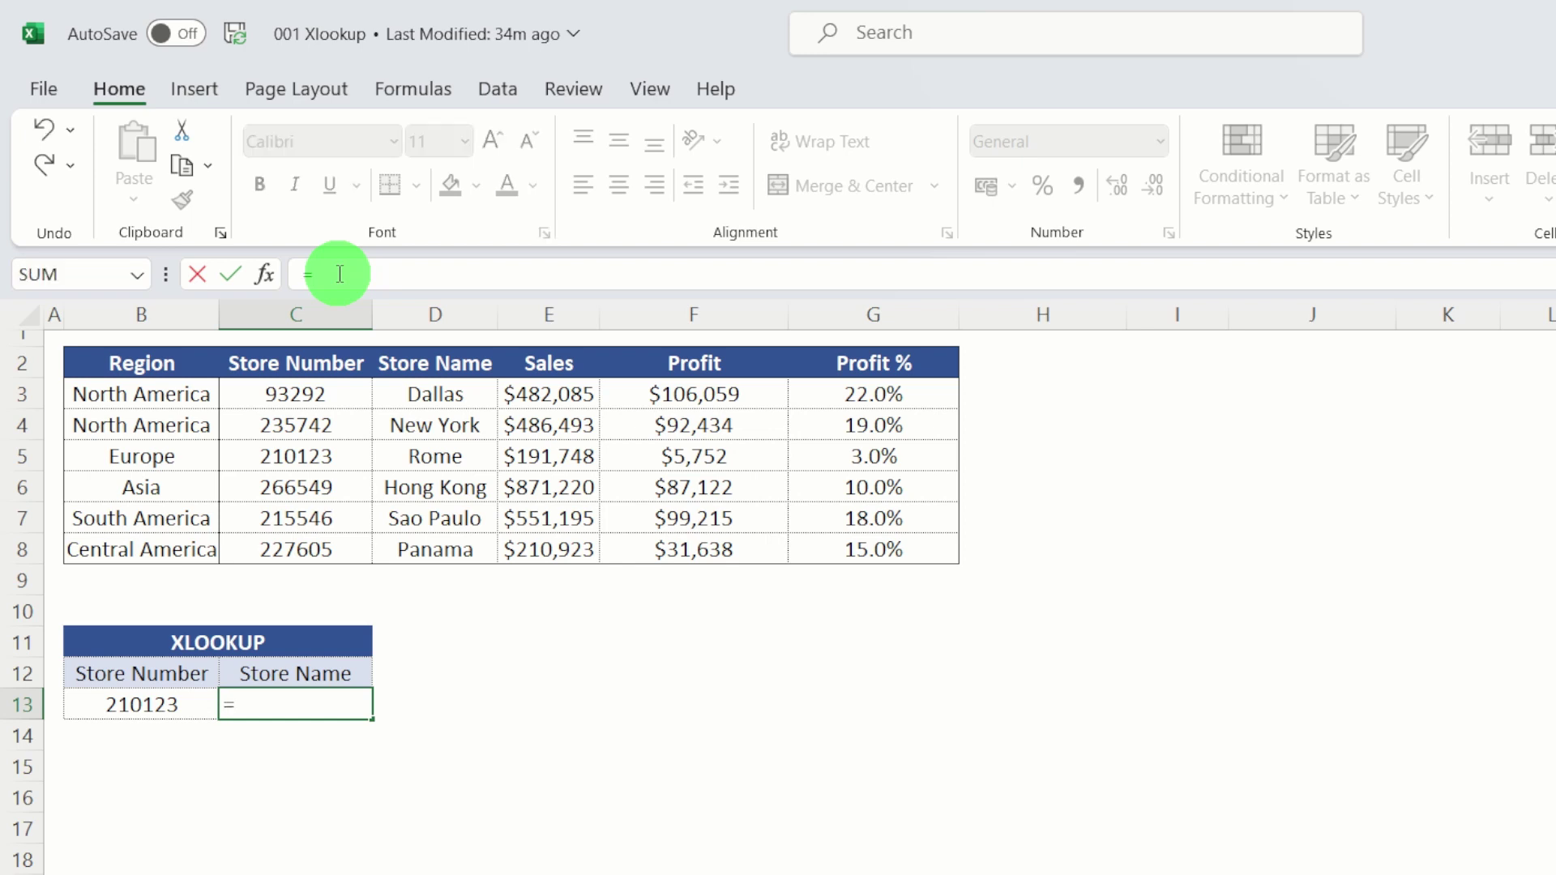
pyautogui.write('xl')
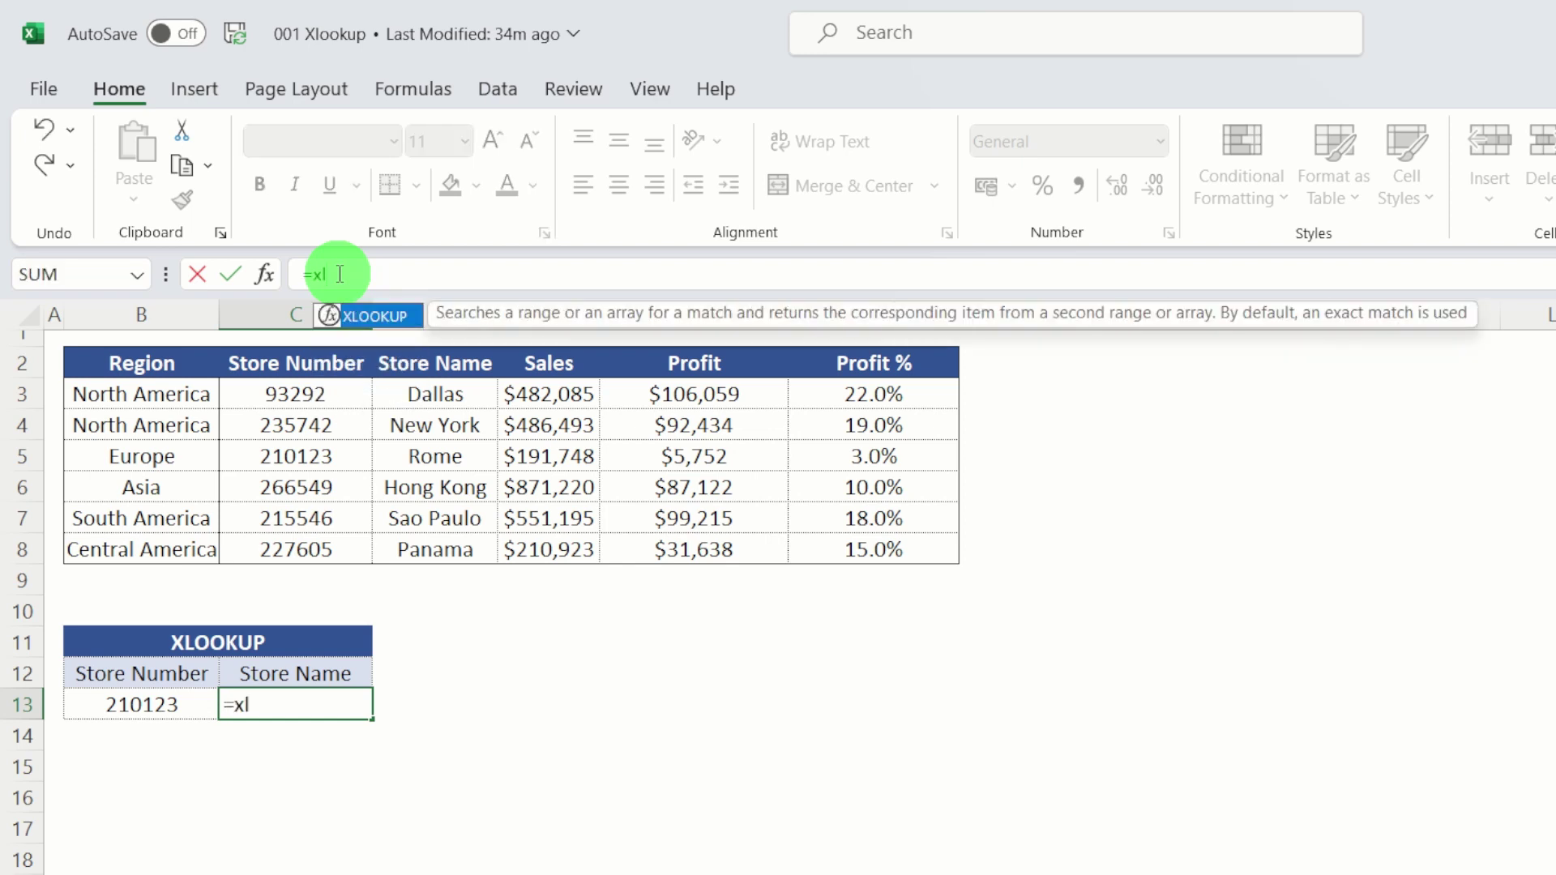
pyautogui.press('Tab')
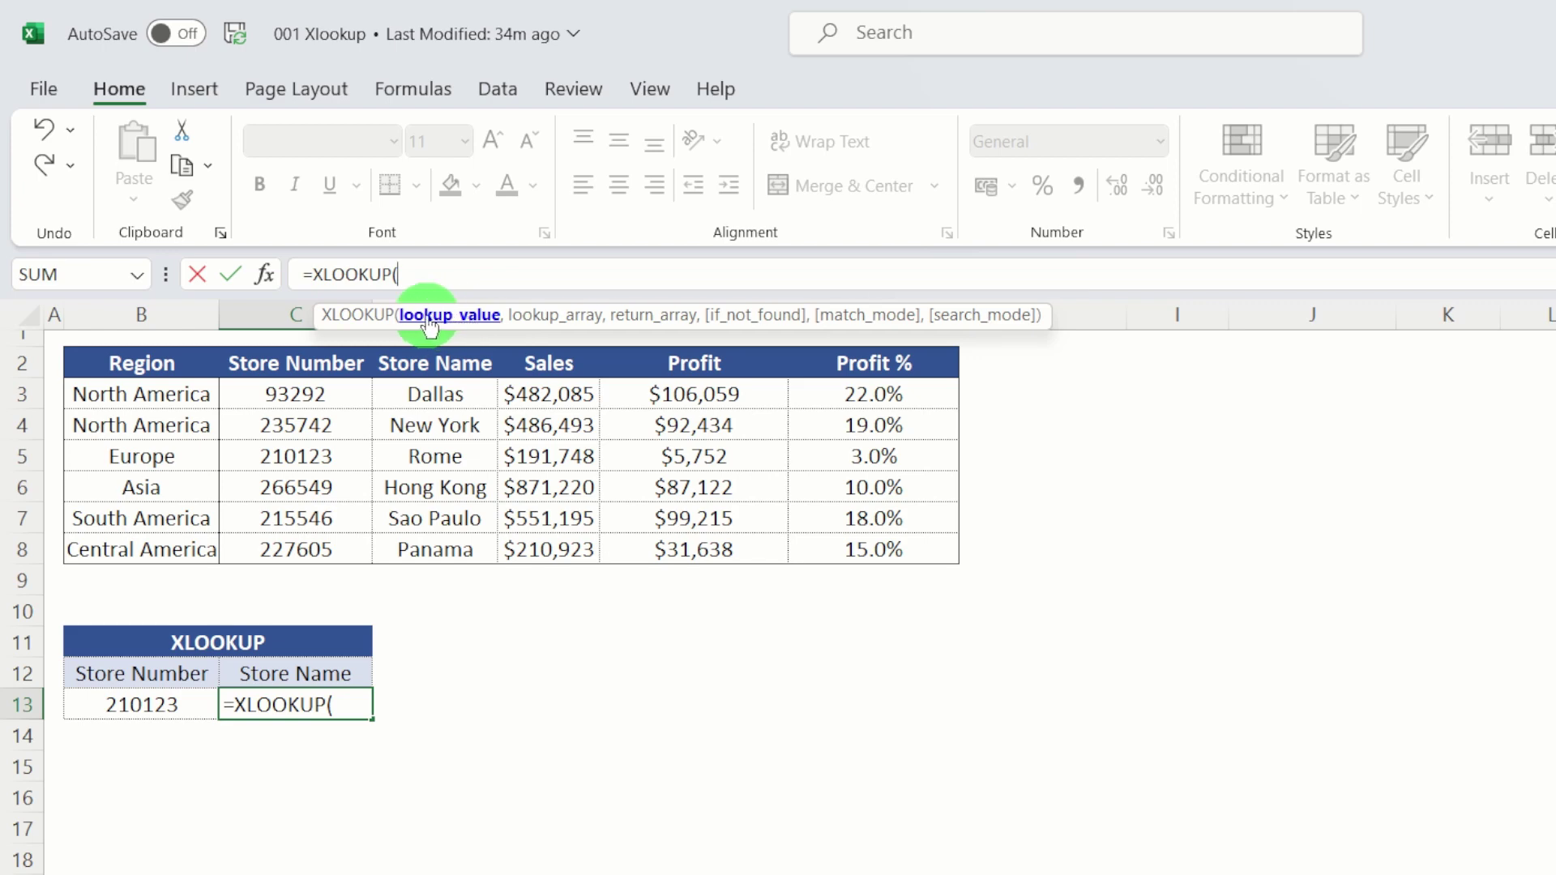
pyautogui.click(160, 707)
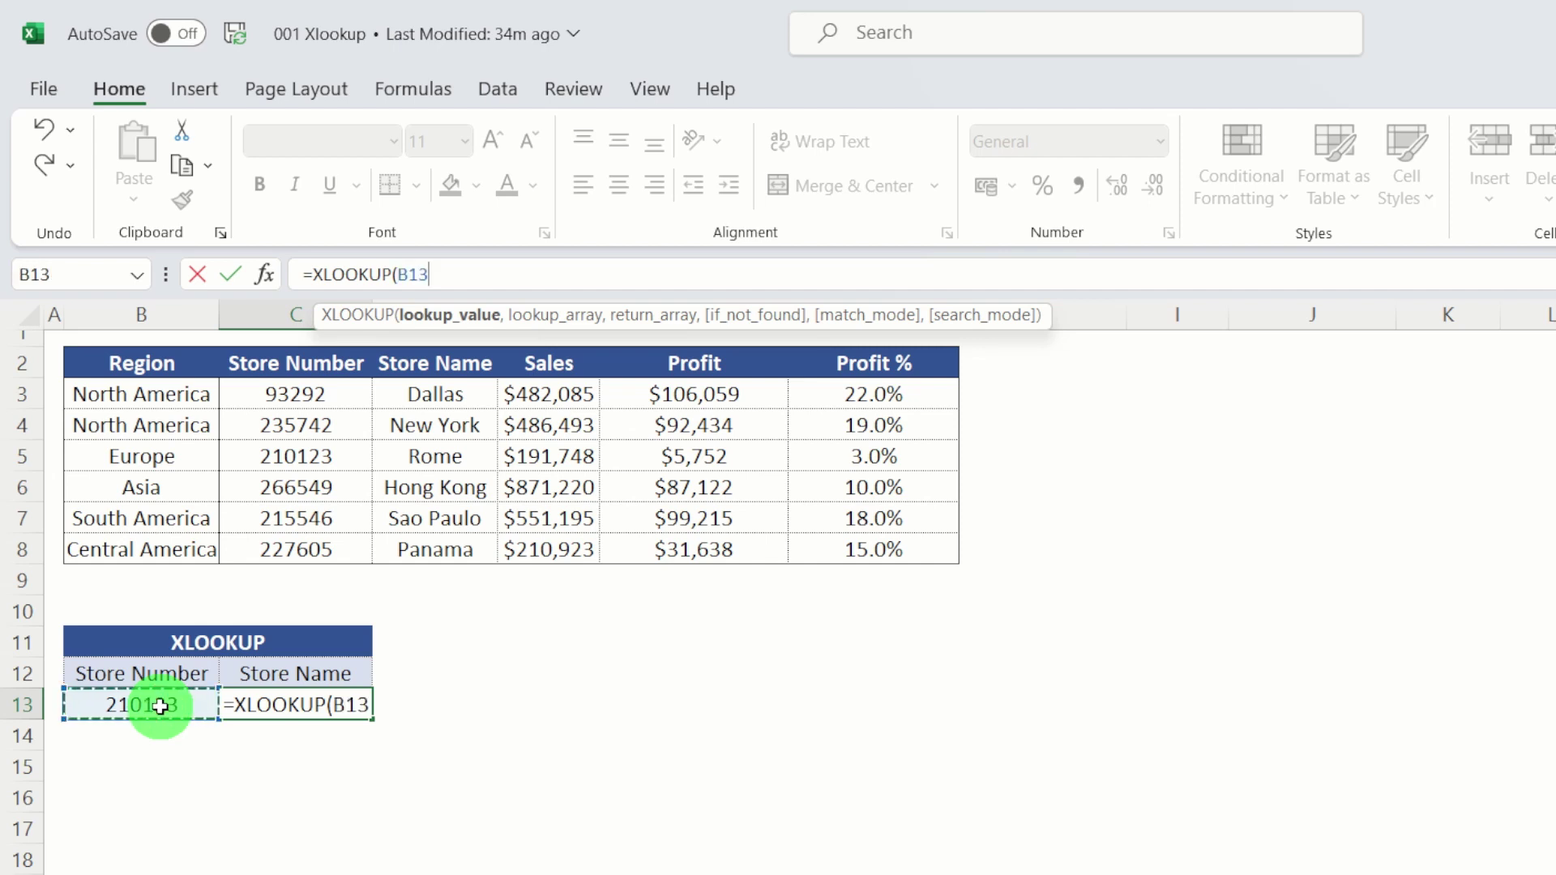
pyautogui.write(',')
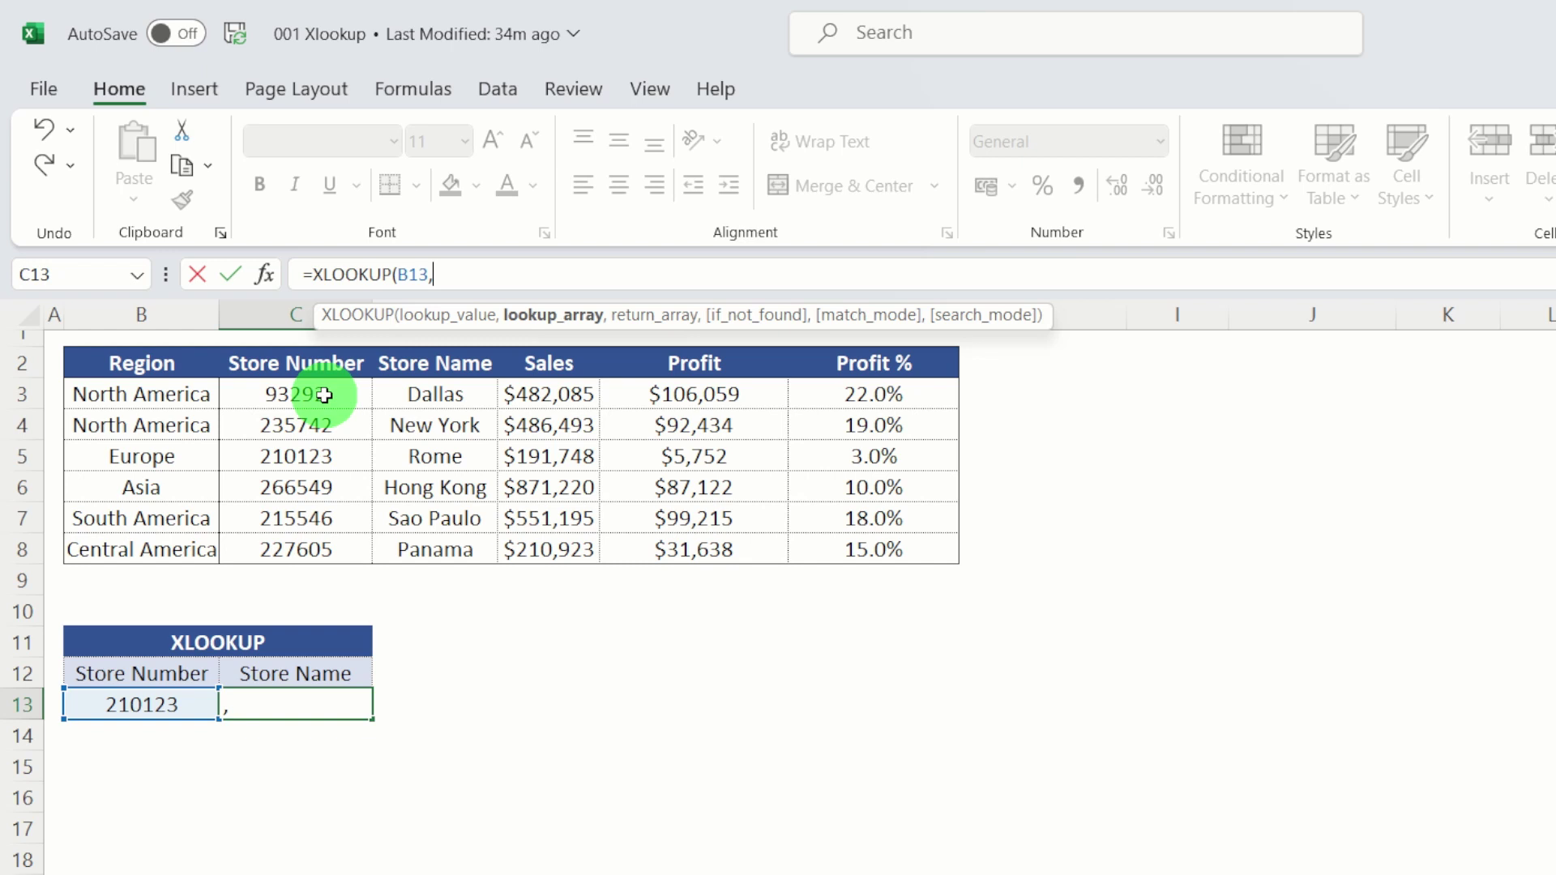
pyautogui.click(325, 394)
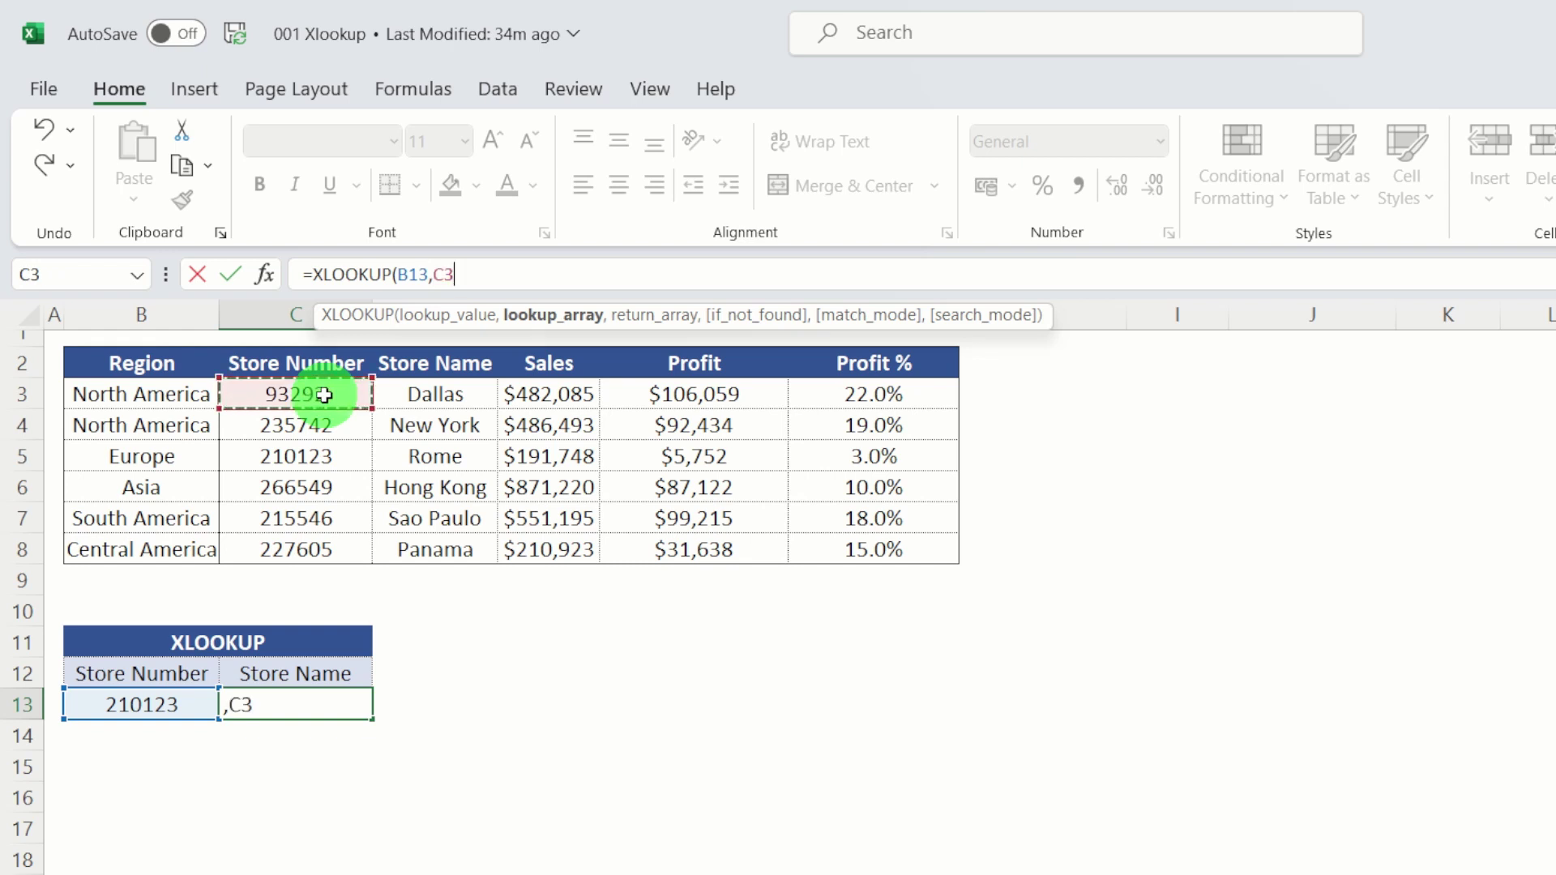
pyautogui.hotkey('ctrl', 'shift', 'Down')
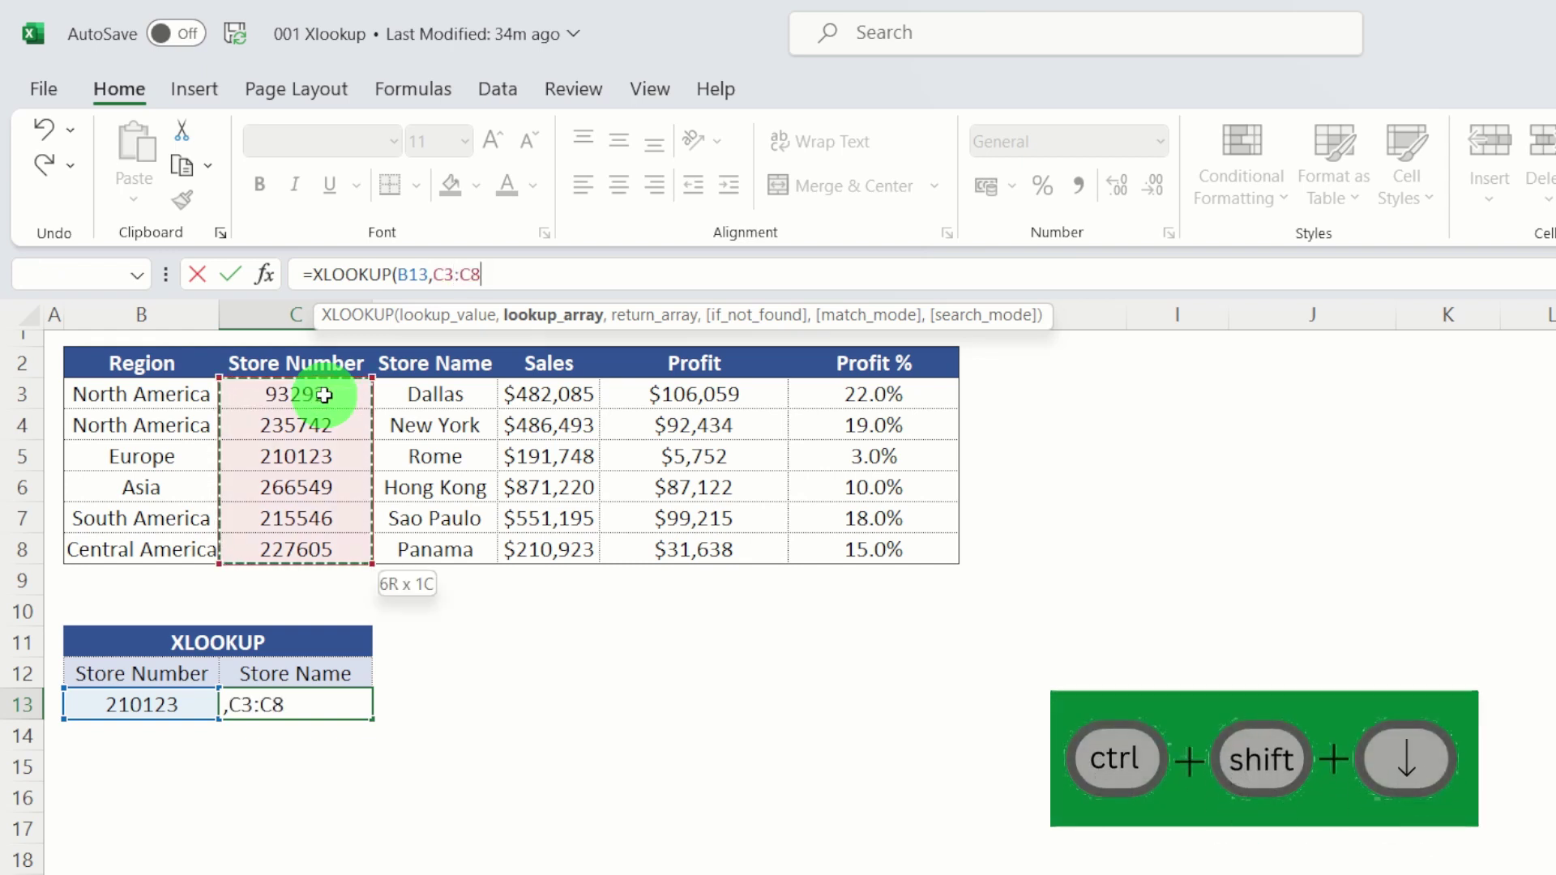
pyautogui.write(',')
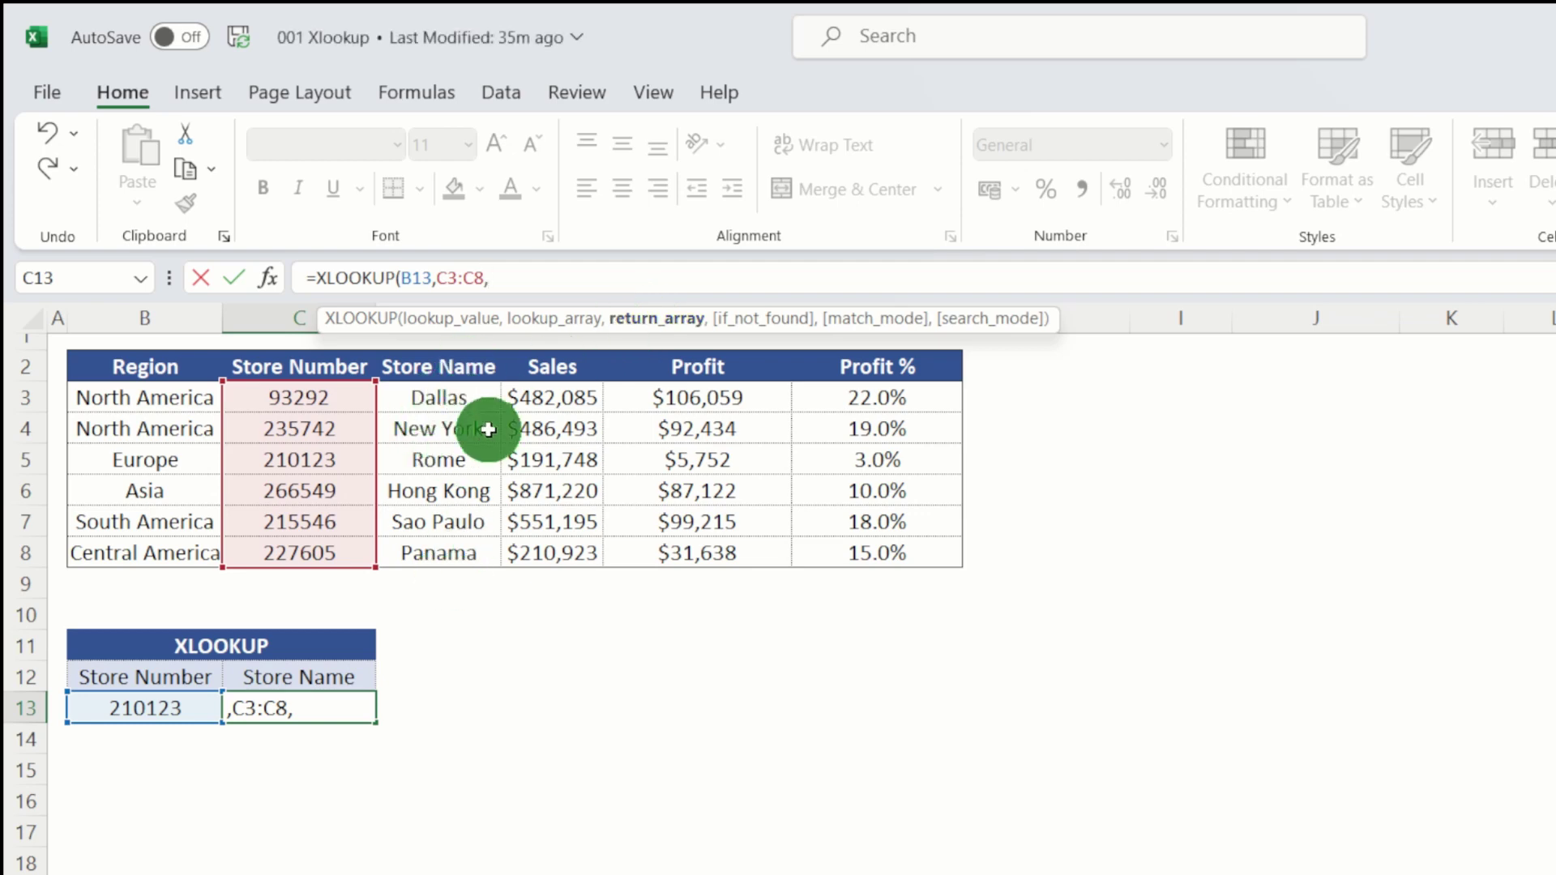
pyautogui.click(450, 396)
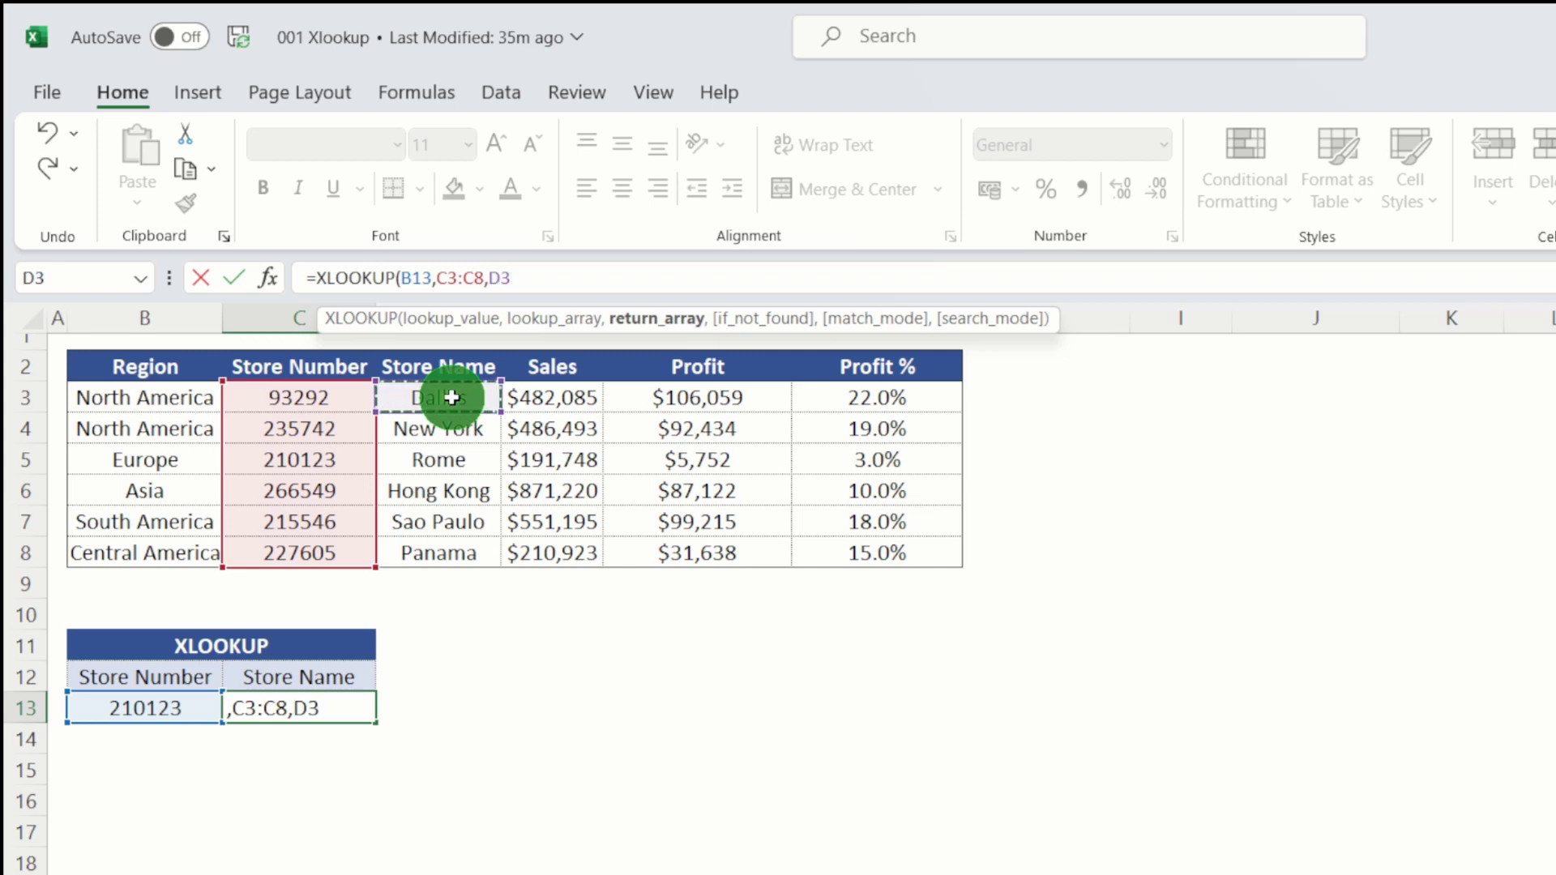
pyautogui.hotkey('ctrl', 'shift', 'Down')
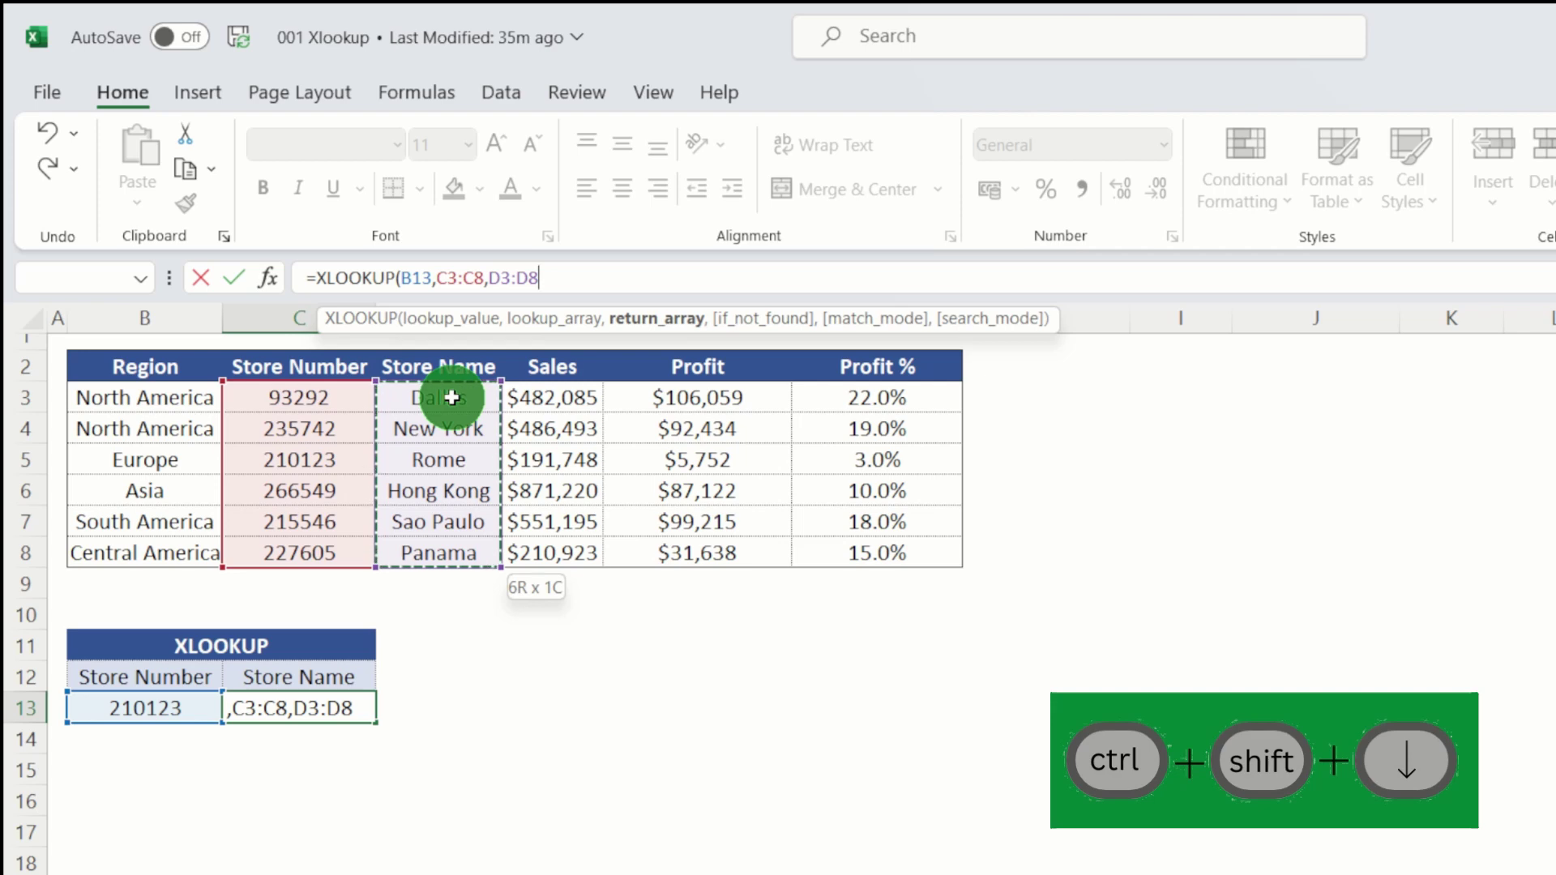
pyautogui.write(')')
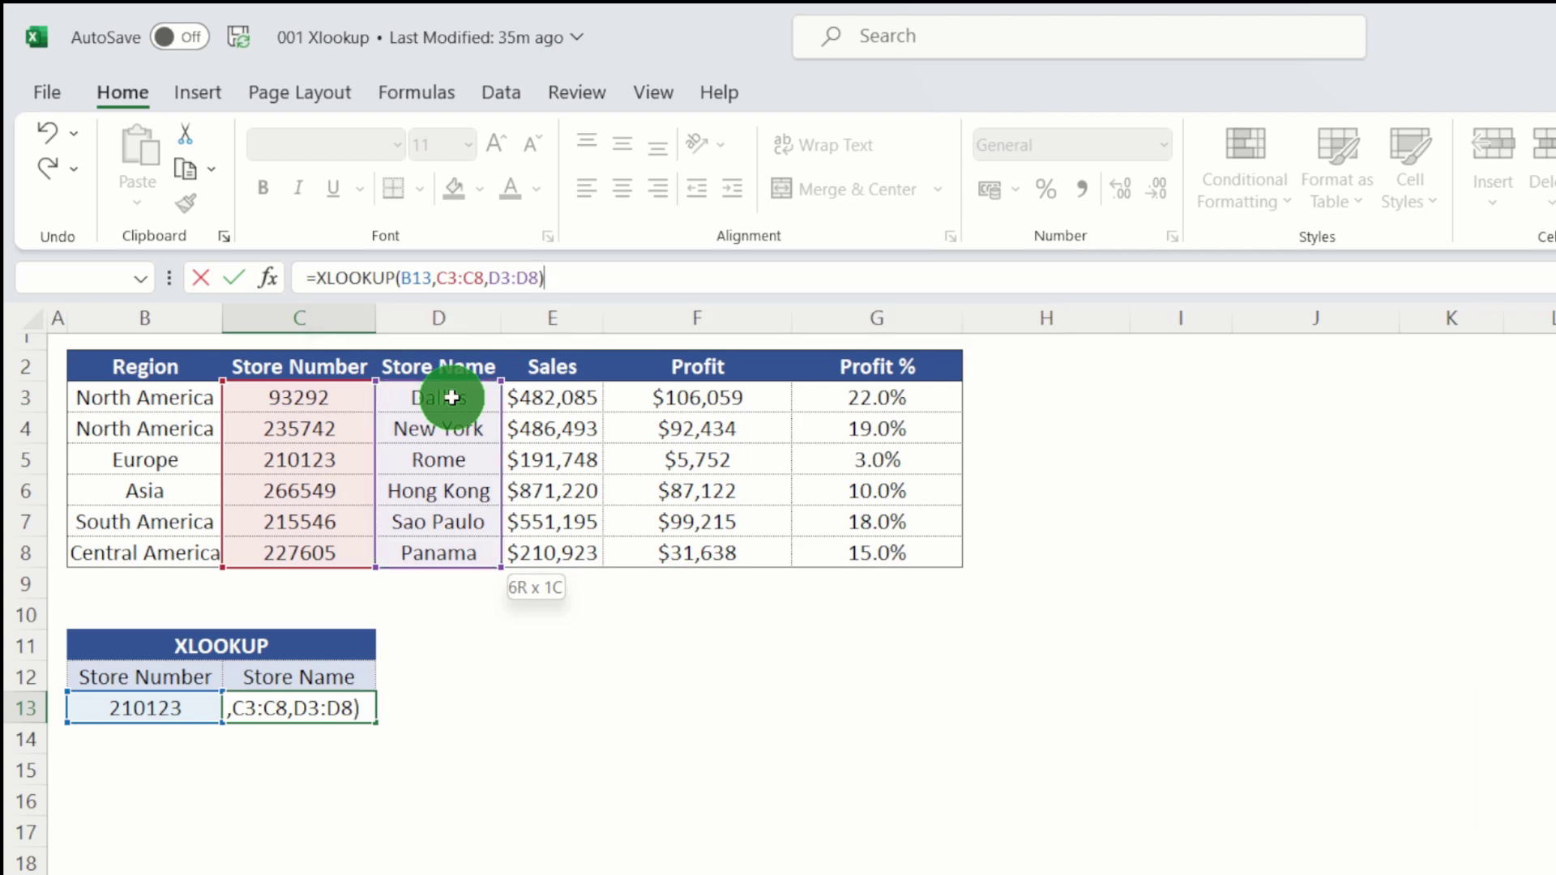
pyautogui.press('Return')
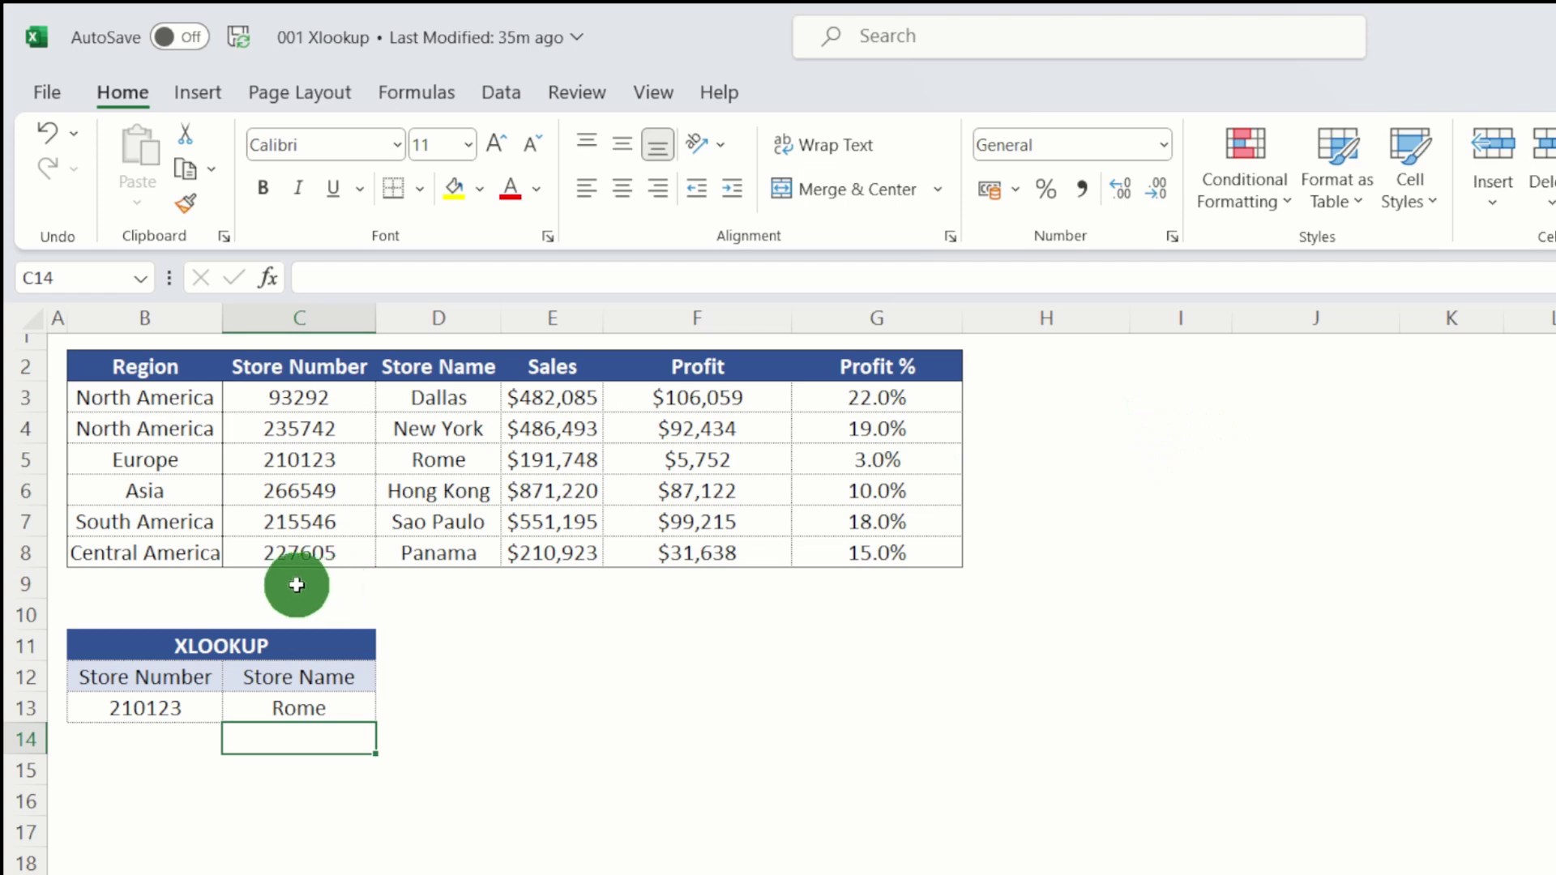
# Step: Shift C13's return range from D3:D8 to the Region column B3:B8, giving Europe
pyautogui.click(325, 707)
pyautogui.doubleClick(326, 707)
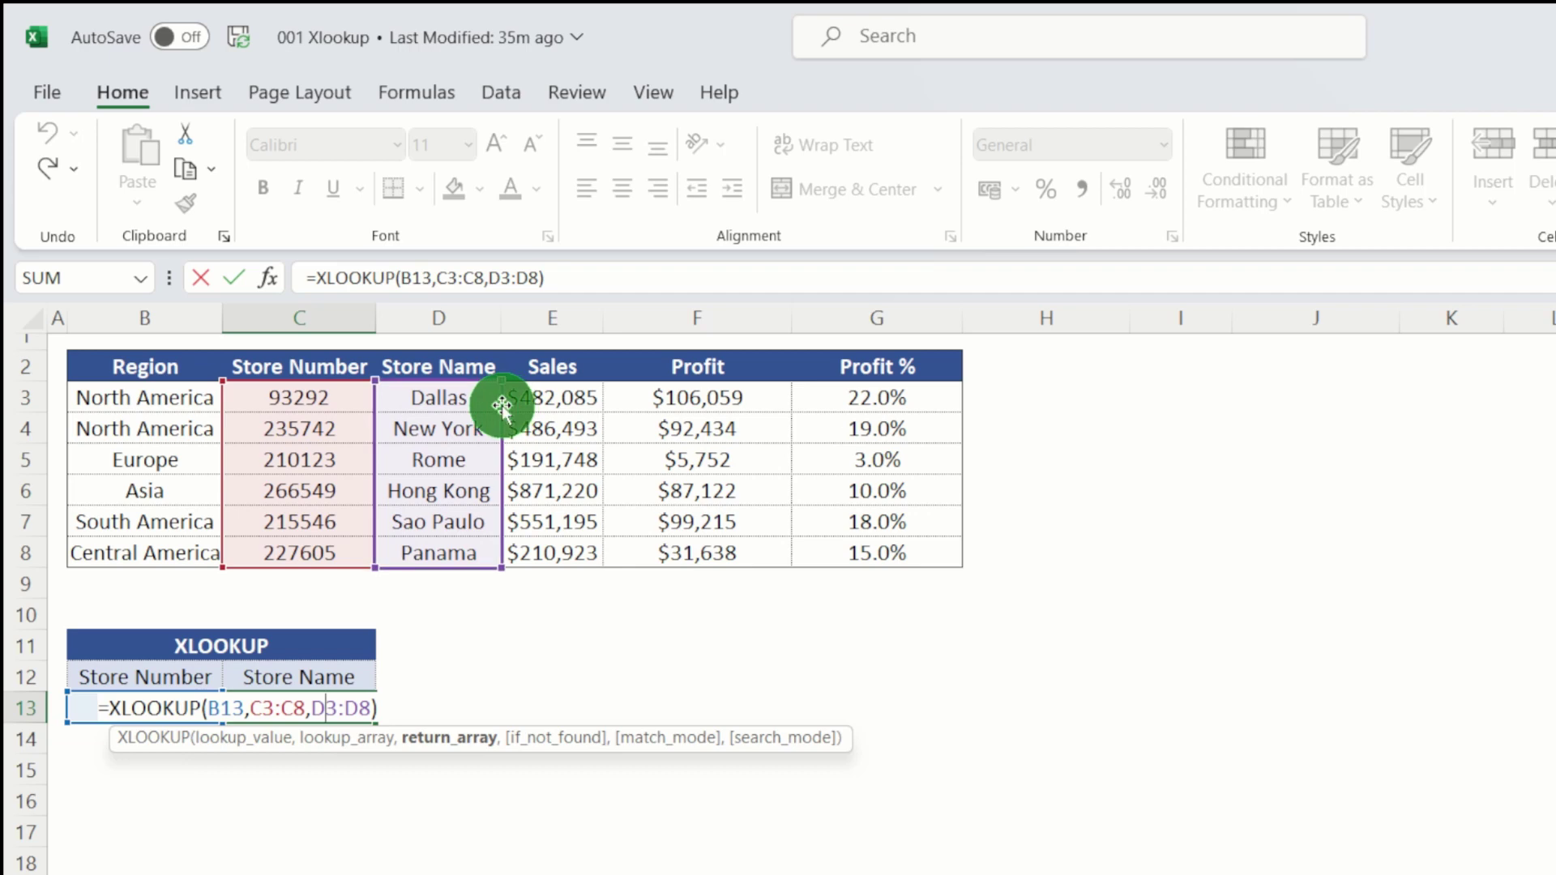
pyautogui.moveTo(503, 406); pyautogui.dragTo(193, 400)
pyautogui.press('Return')
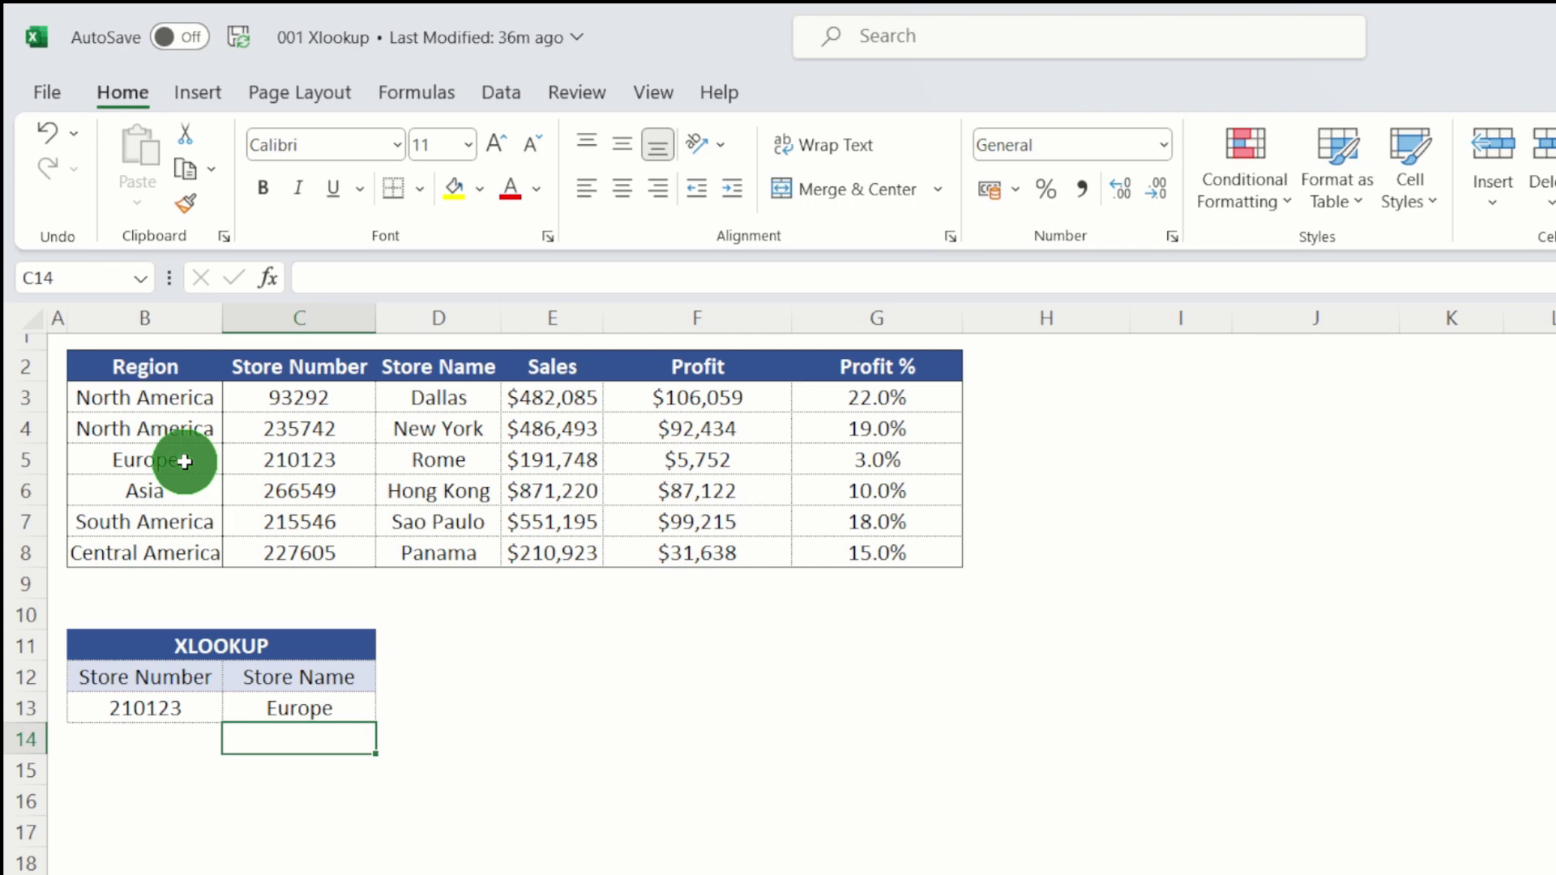
# Step: Append "Not Found" as the if_not_found argument to C13's XLOOKUP formula
pyautogui.click(320, 708)
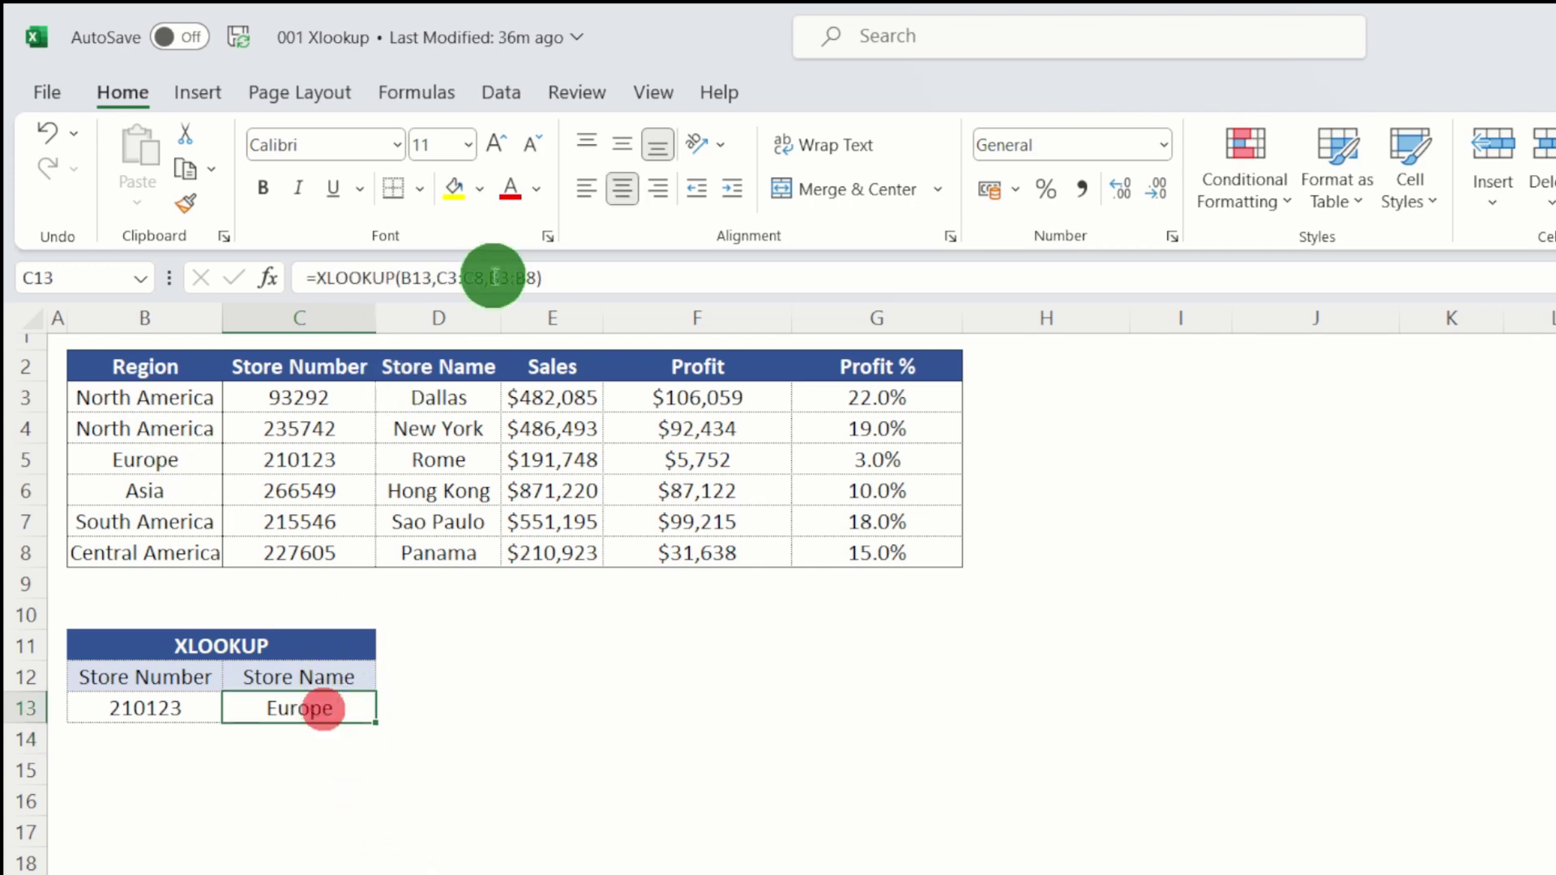
pyautogui.click(528, 278)
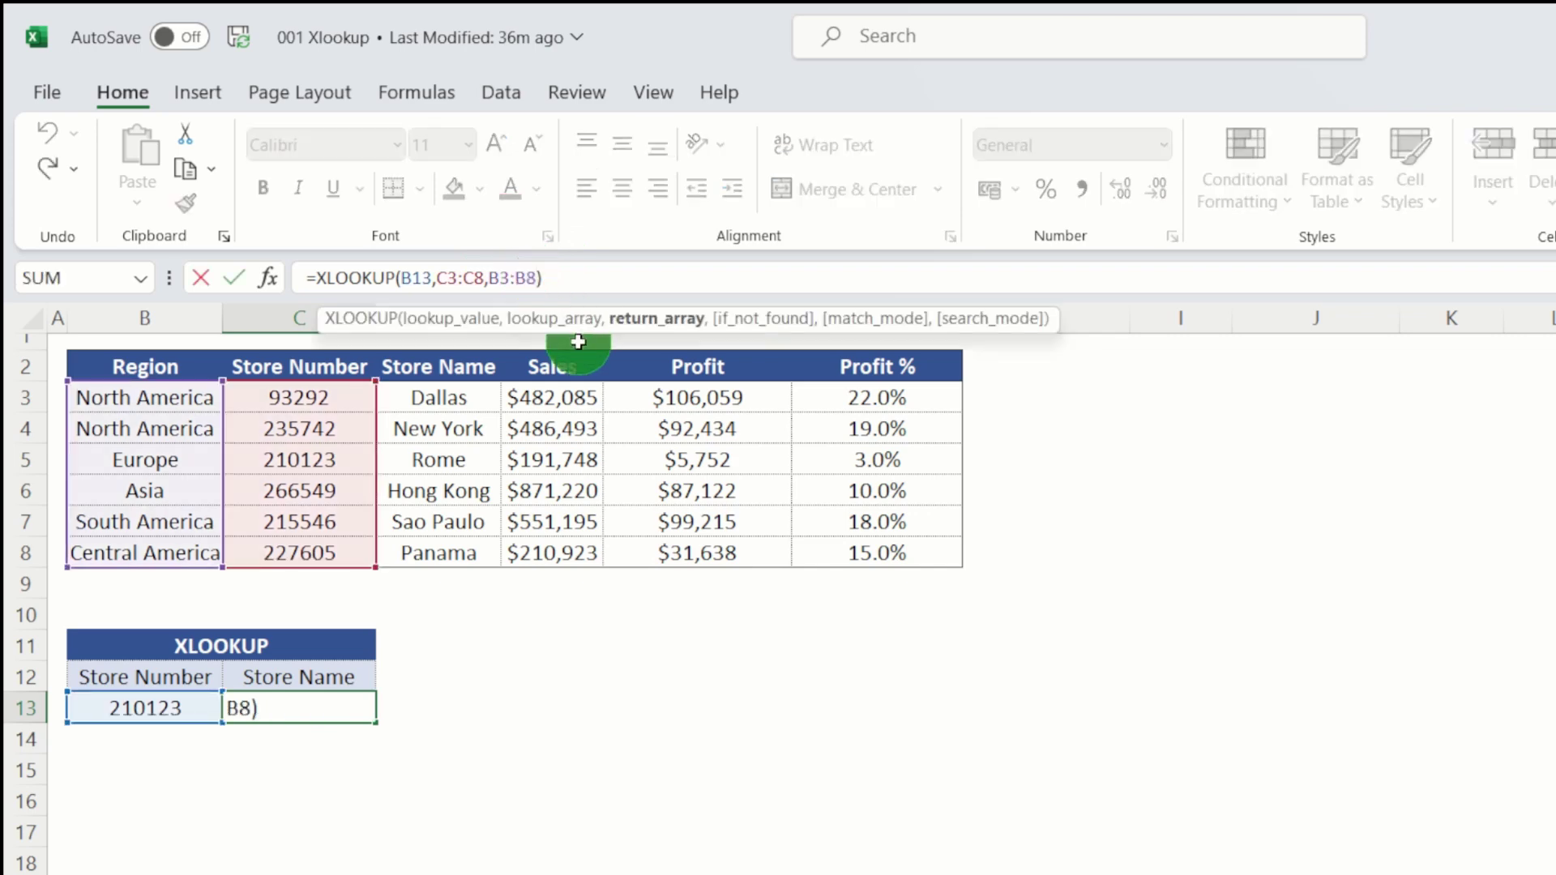
pyautogui.write(',')
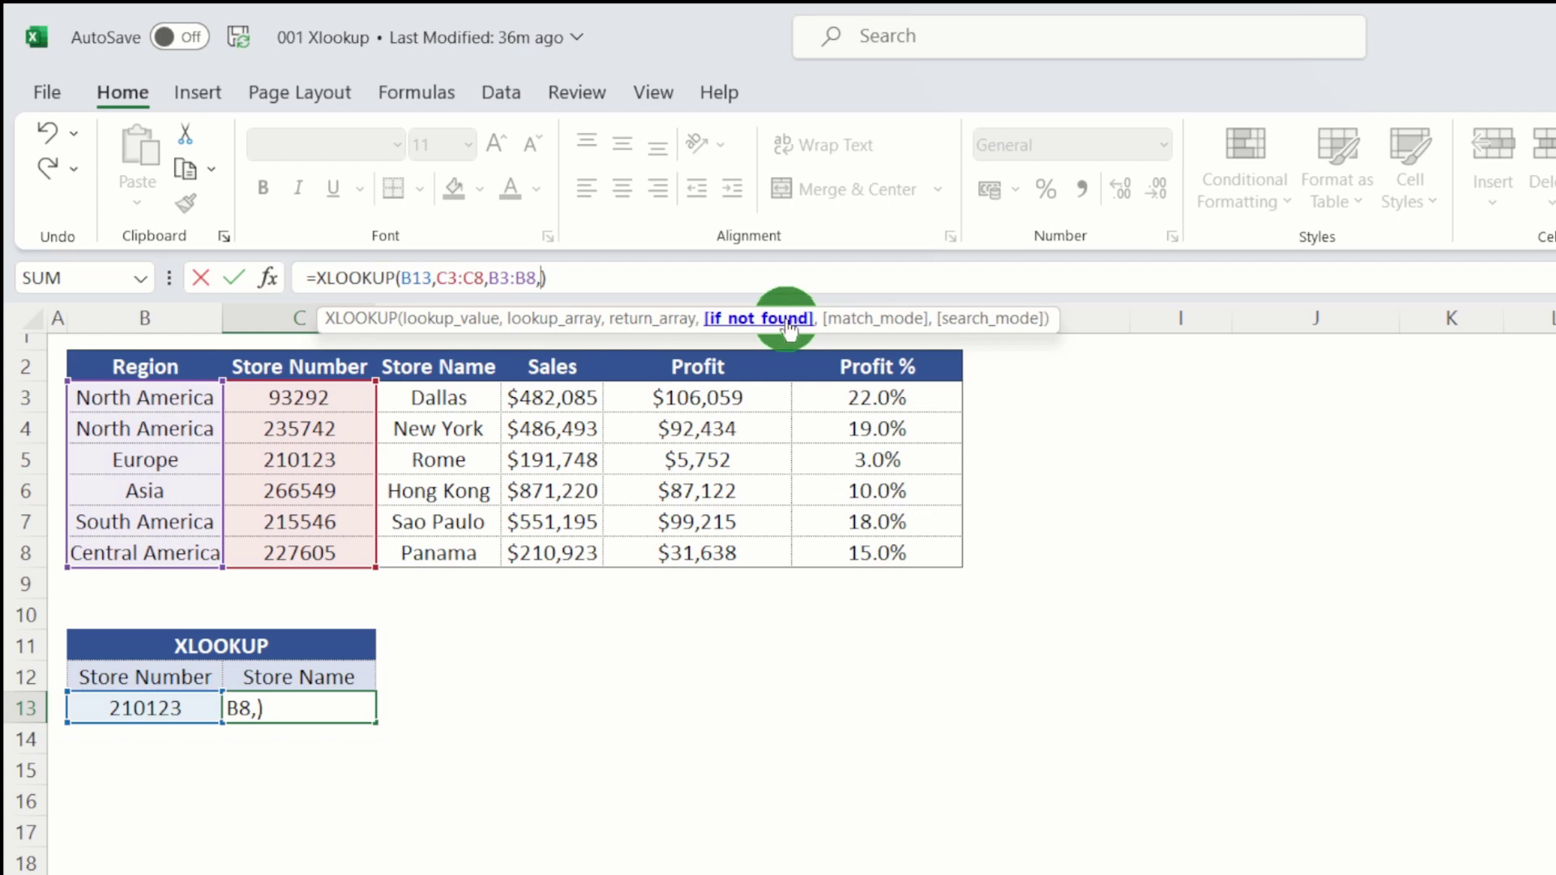
pyautogui.write('"Not ')
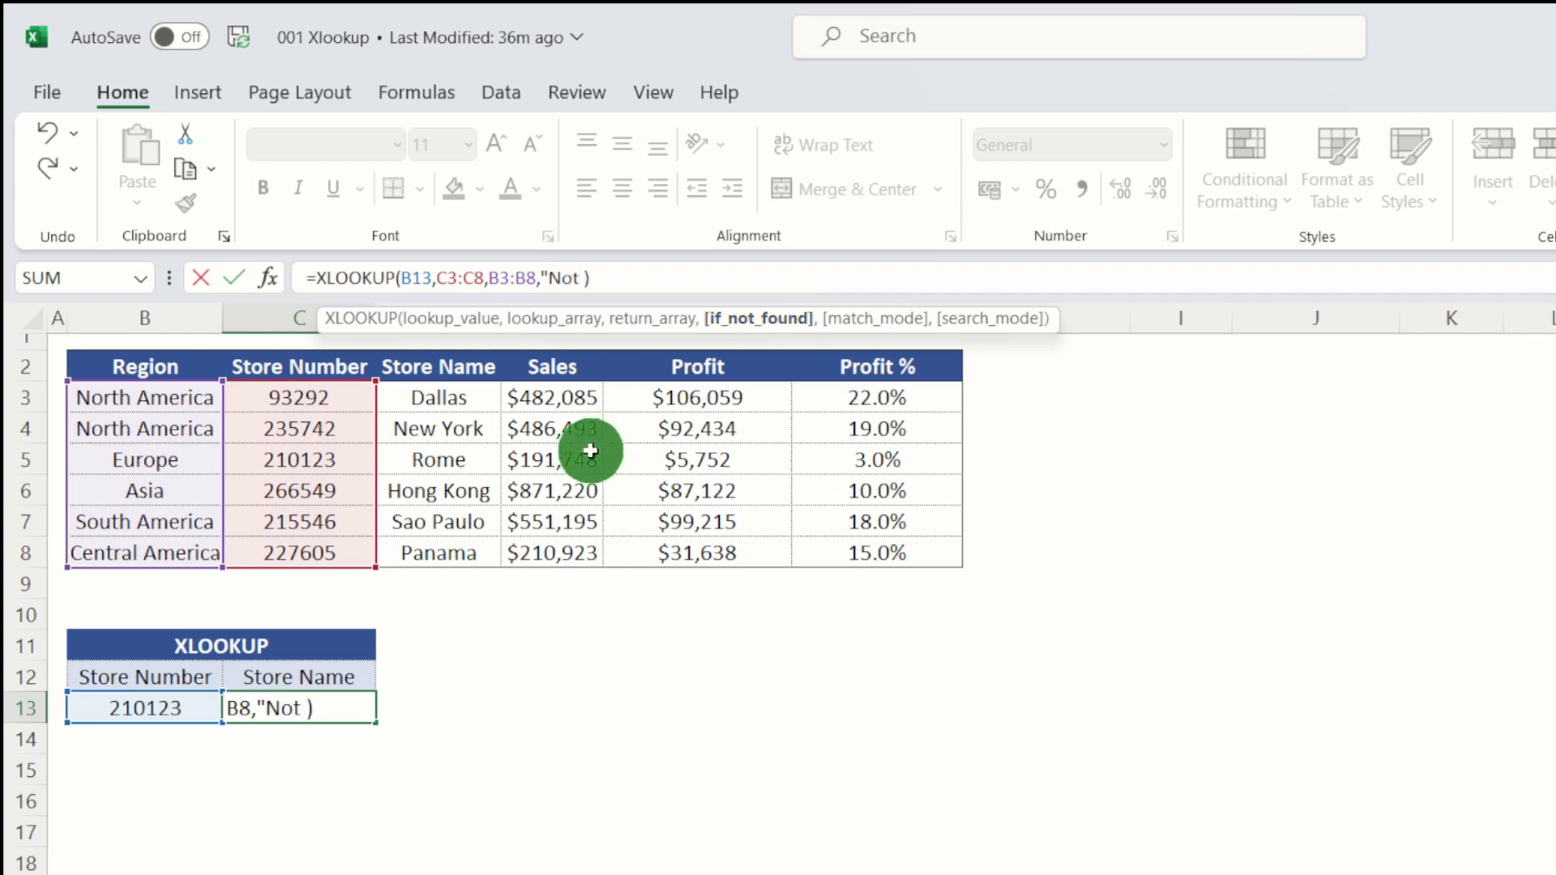
pyautogui.write('Found')
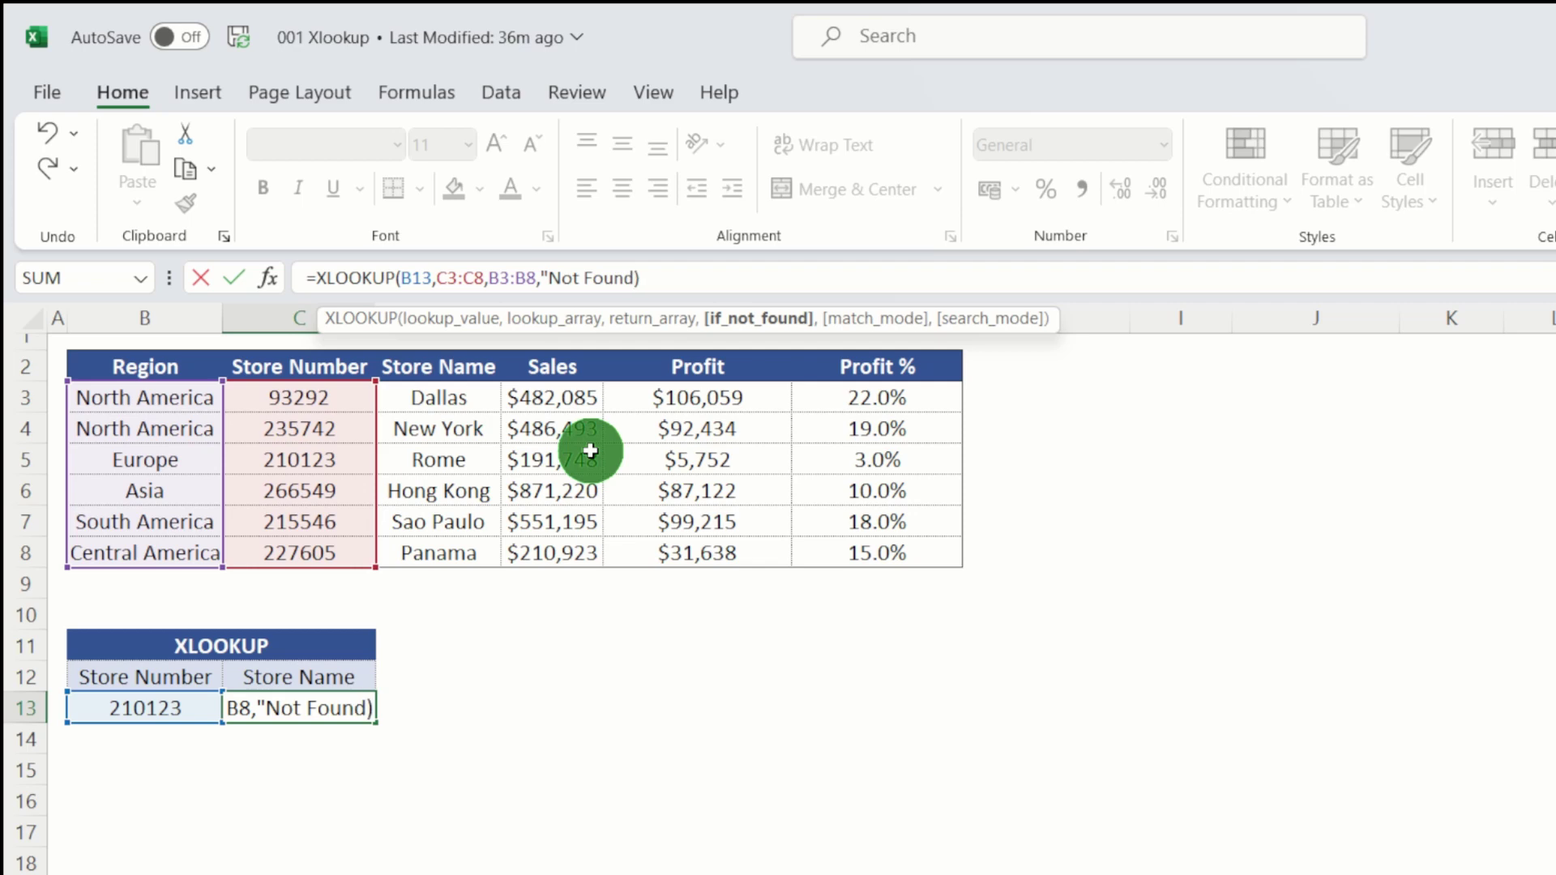
pyautogui.write('"')
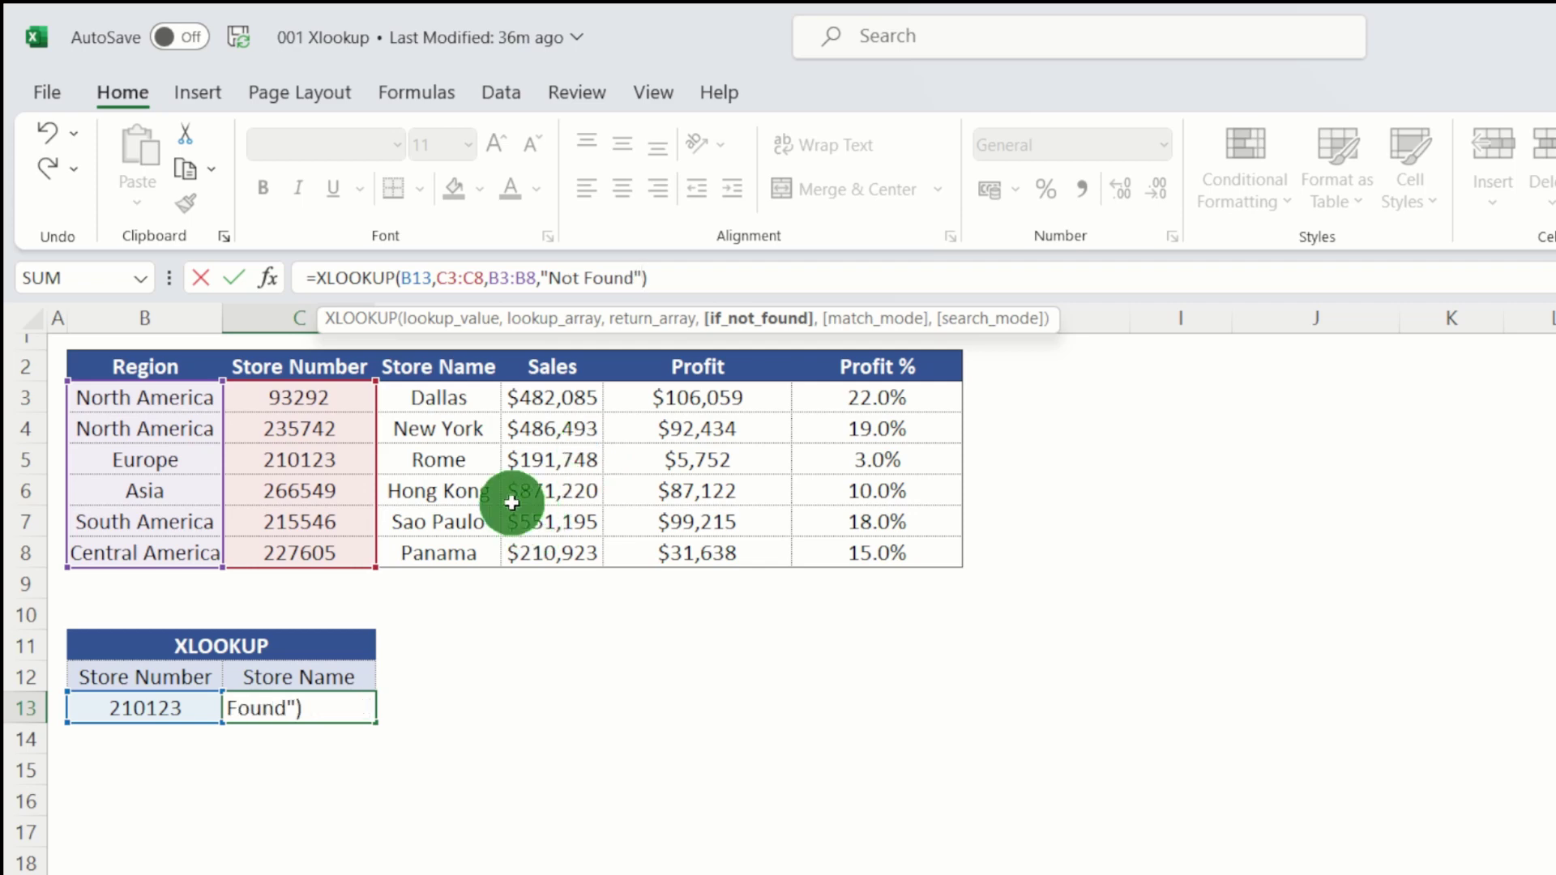
pyautogui.write(',')
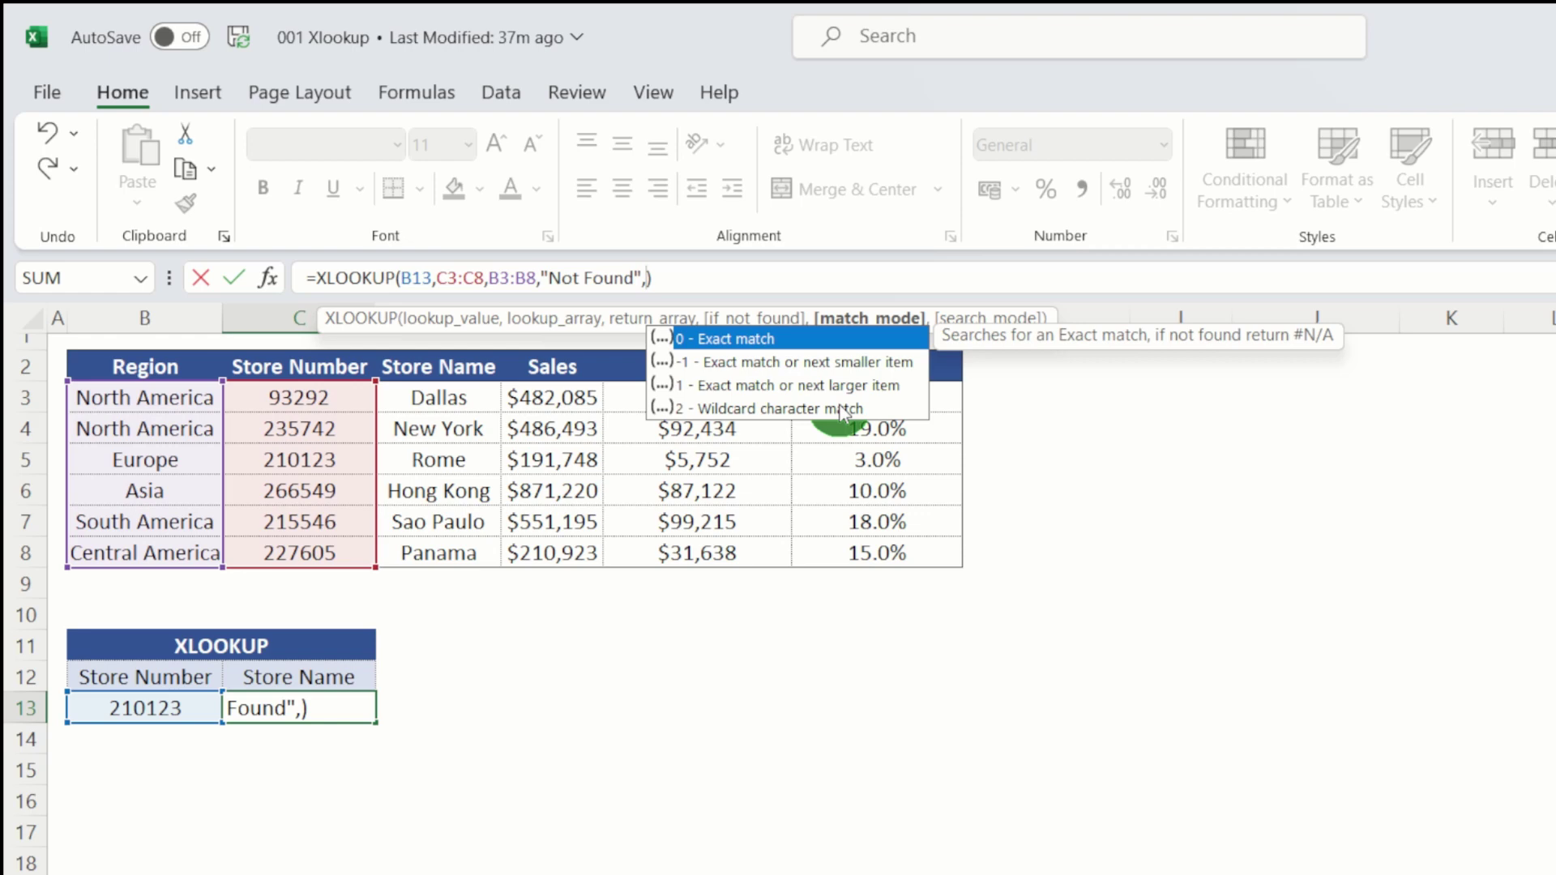
# Step: Leave match_mode and search_mode at their defaults and commit C13's formula
pyautogui.write(',')
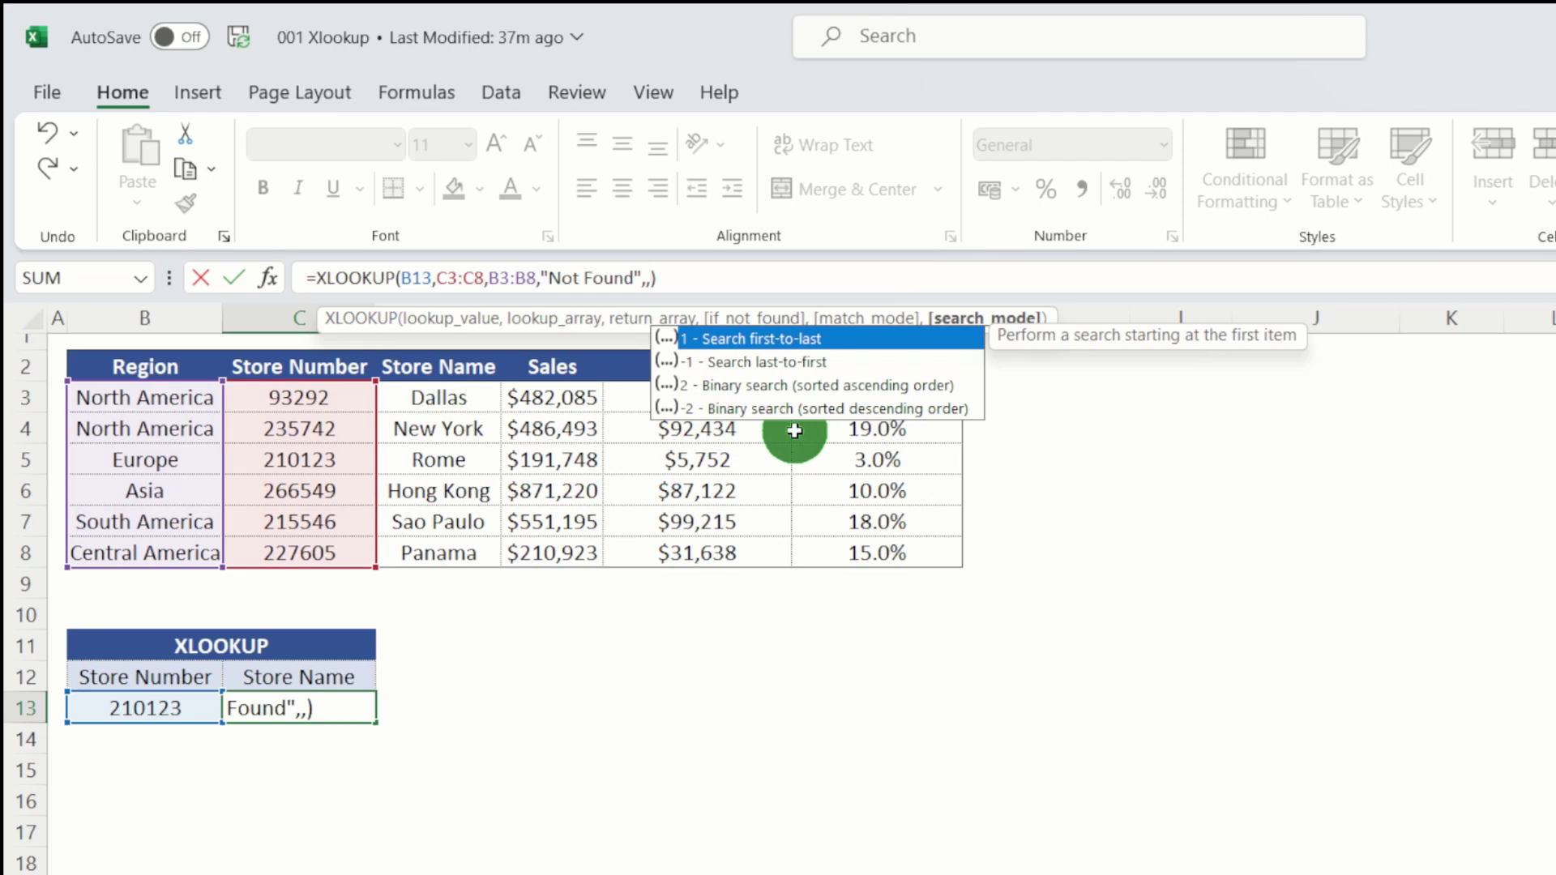
pyautogui.press('Return')
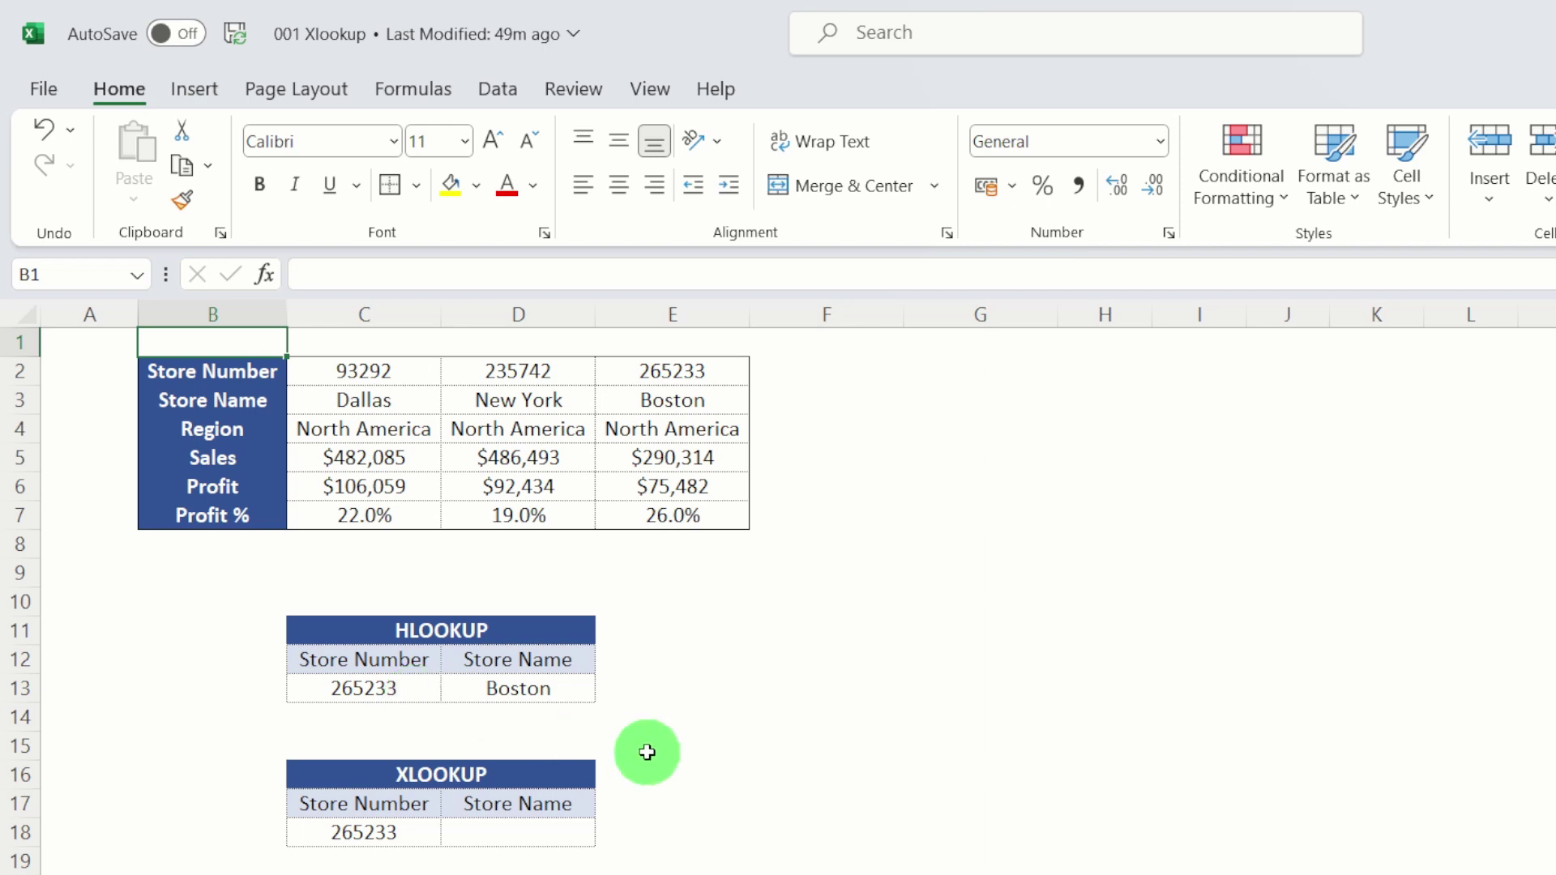
# Step: Inspect D13's =HLOOKUP(C13,B2:E7,2,0) formula, which returns Boston for store 265233
pyautogui.doubleClick(528, 690)
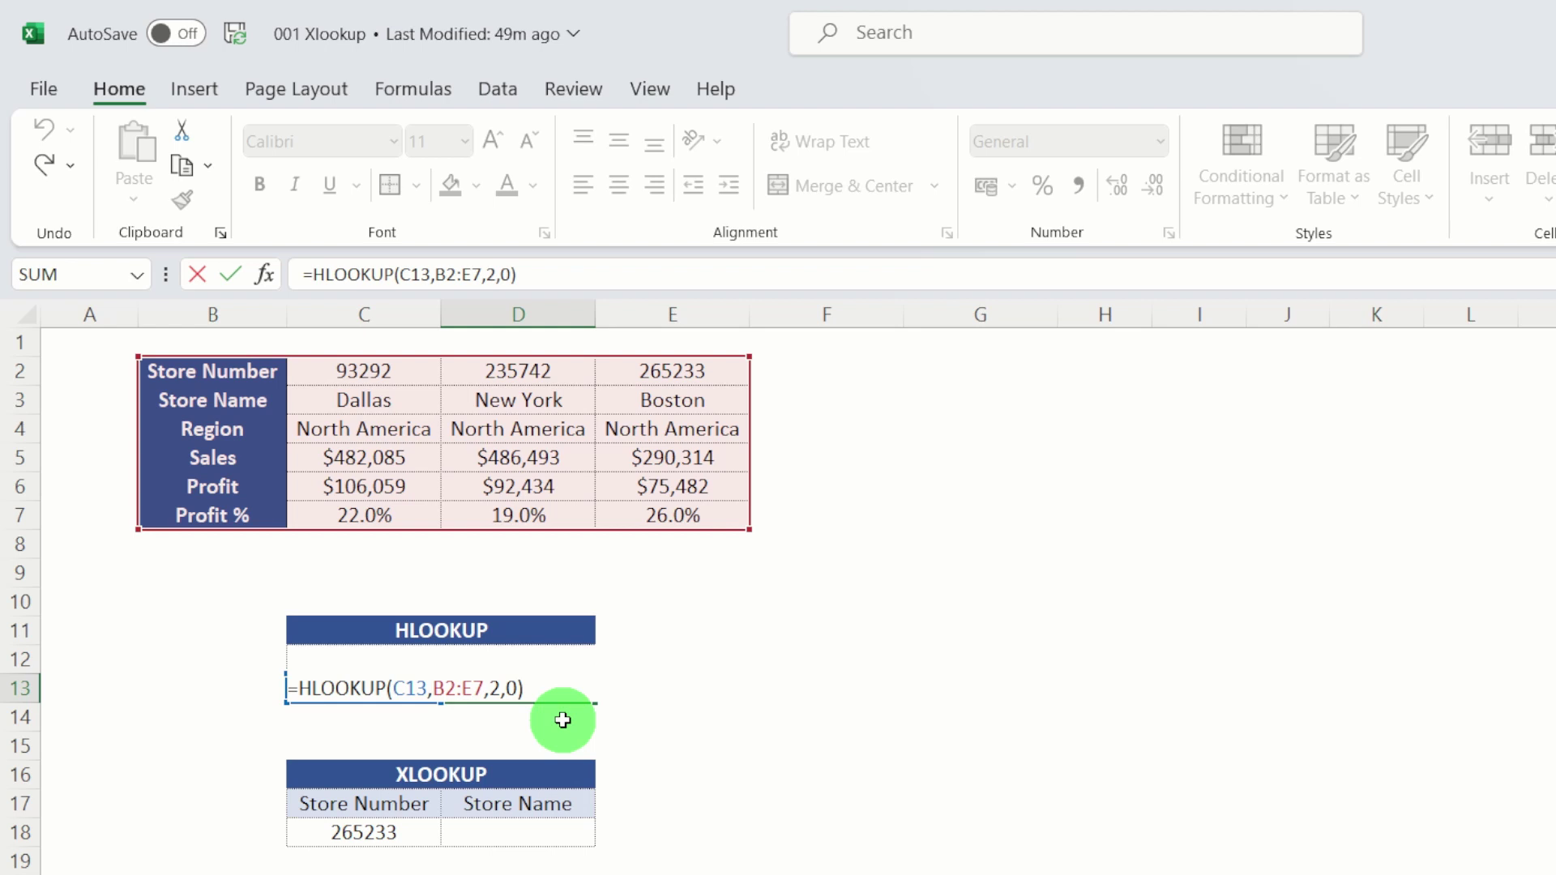
pyautogui.hotkey('ctrl', 'Return')
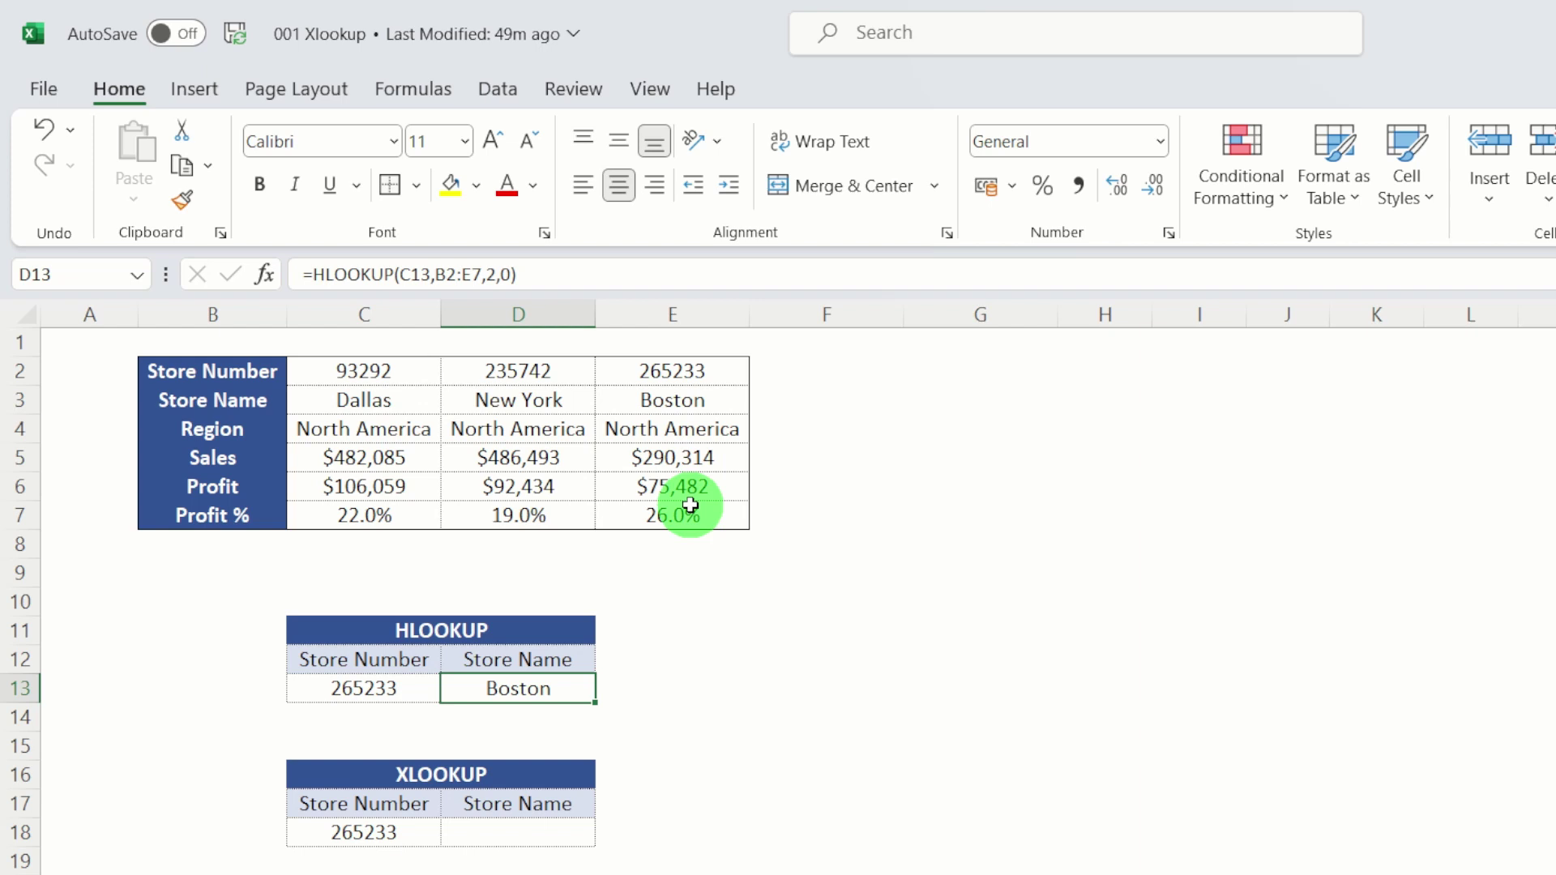
# Step: Enter =XLOOKUP(C18,C2:E2,C3:E3) in D18 so store 265233 returns Boston
pyautogui.click(511, 831)
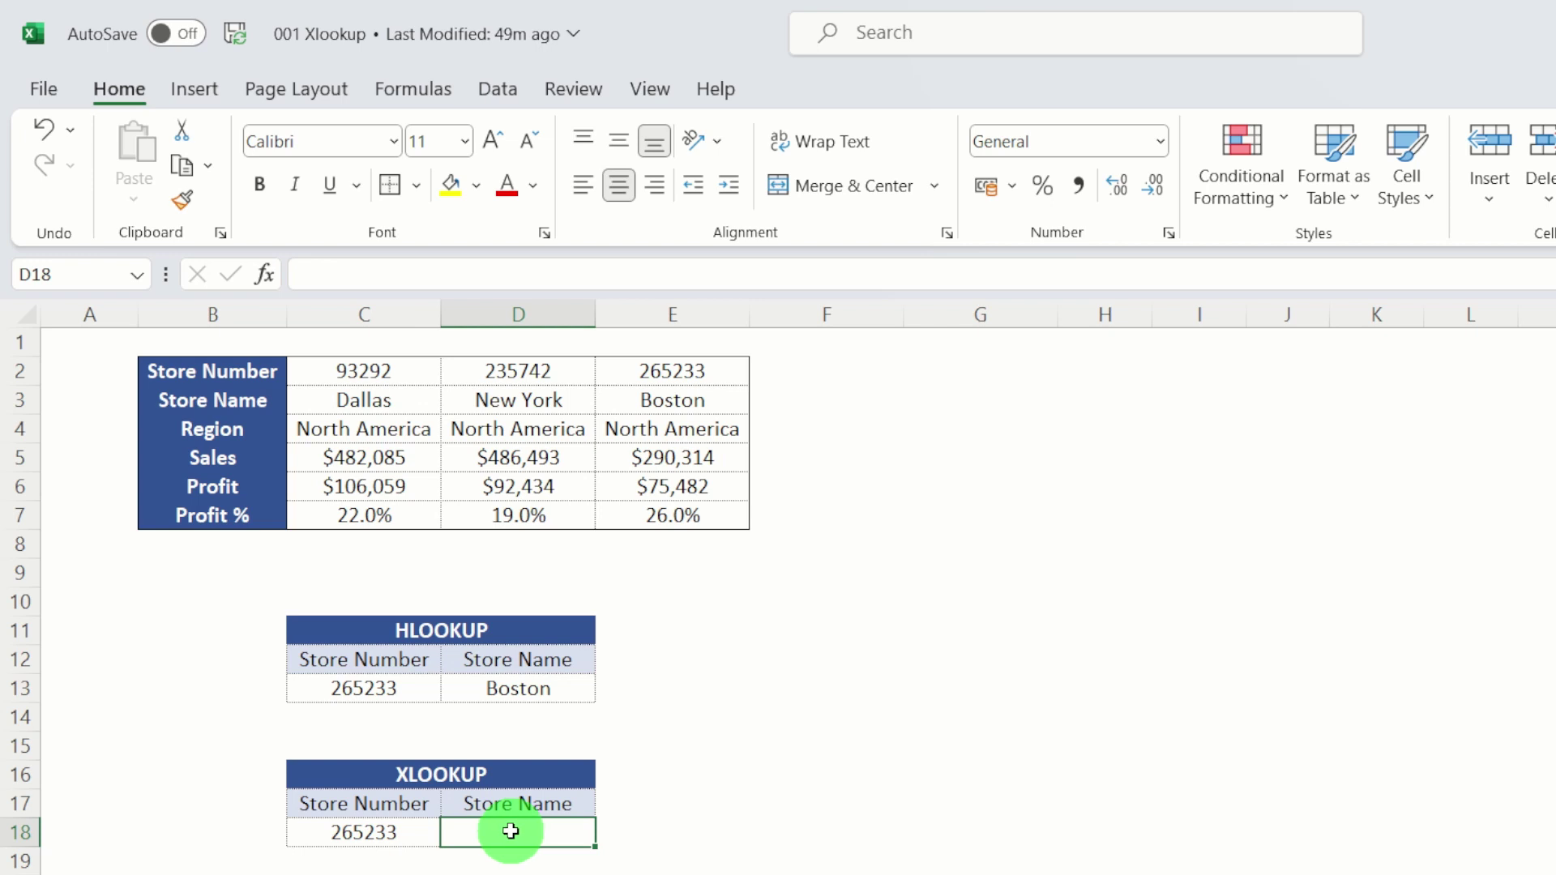
pyautogui.click(358, 271)
pyautogui.write('=')
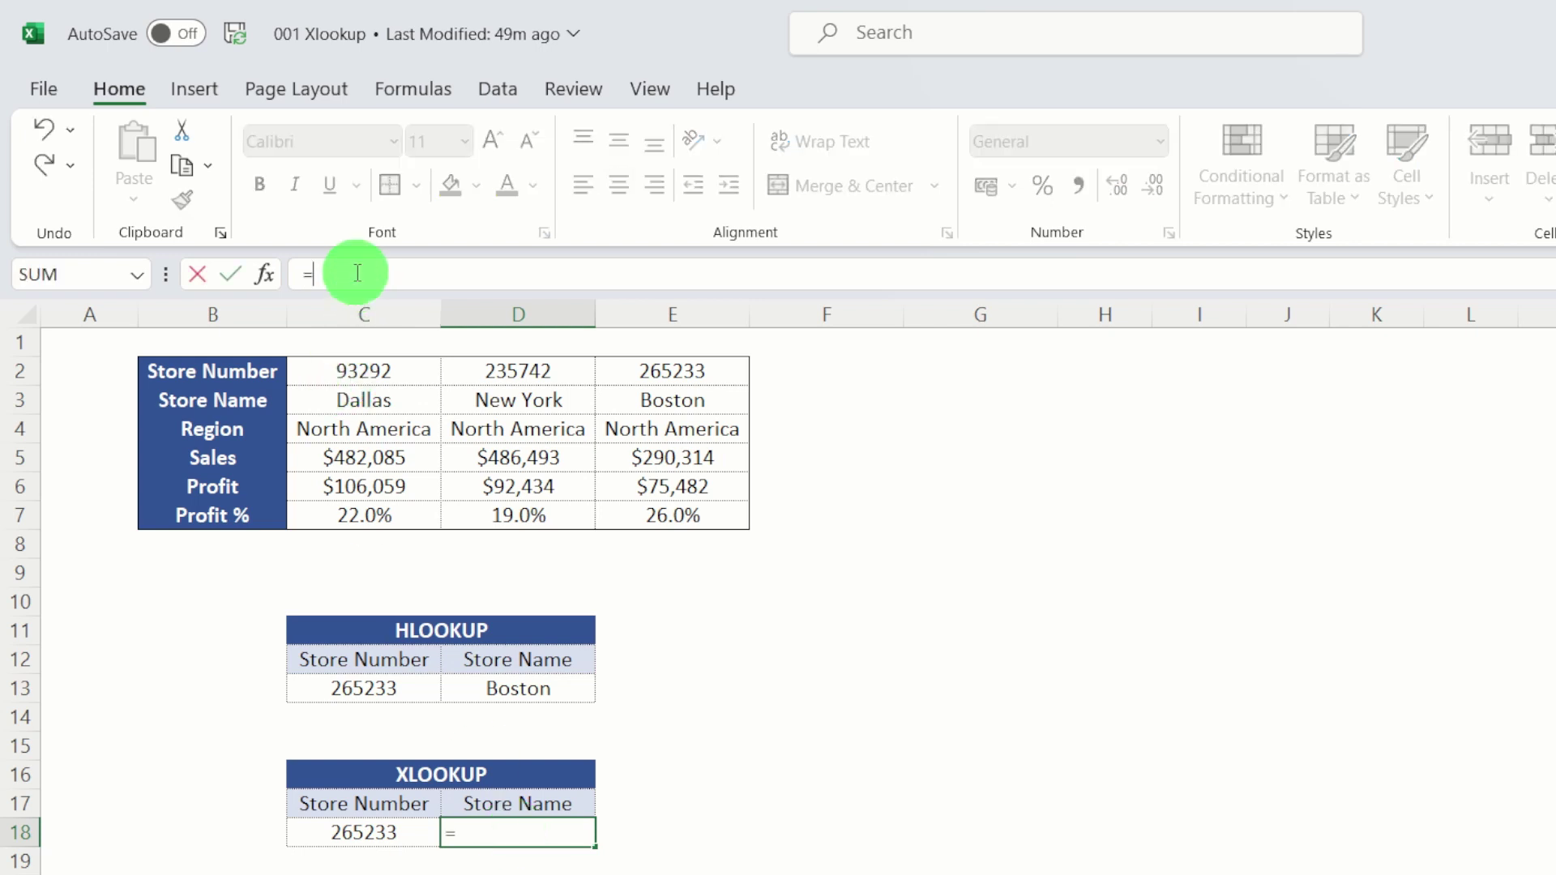
pyautogui.write('x')
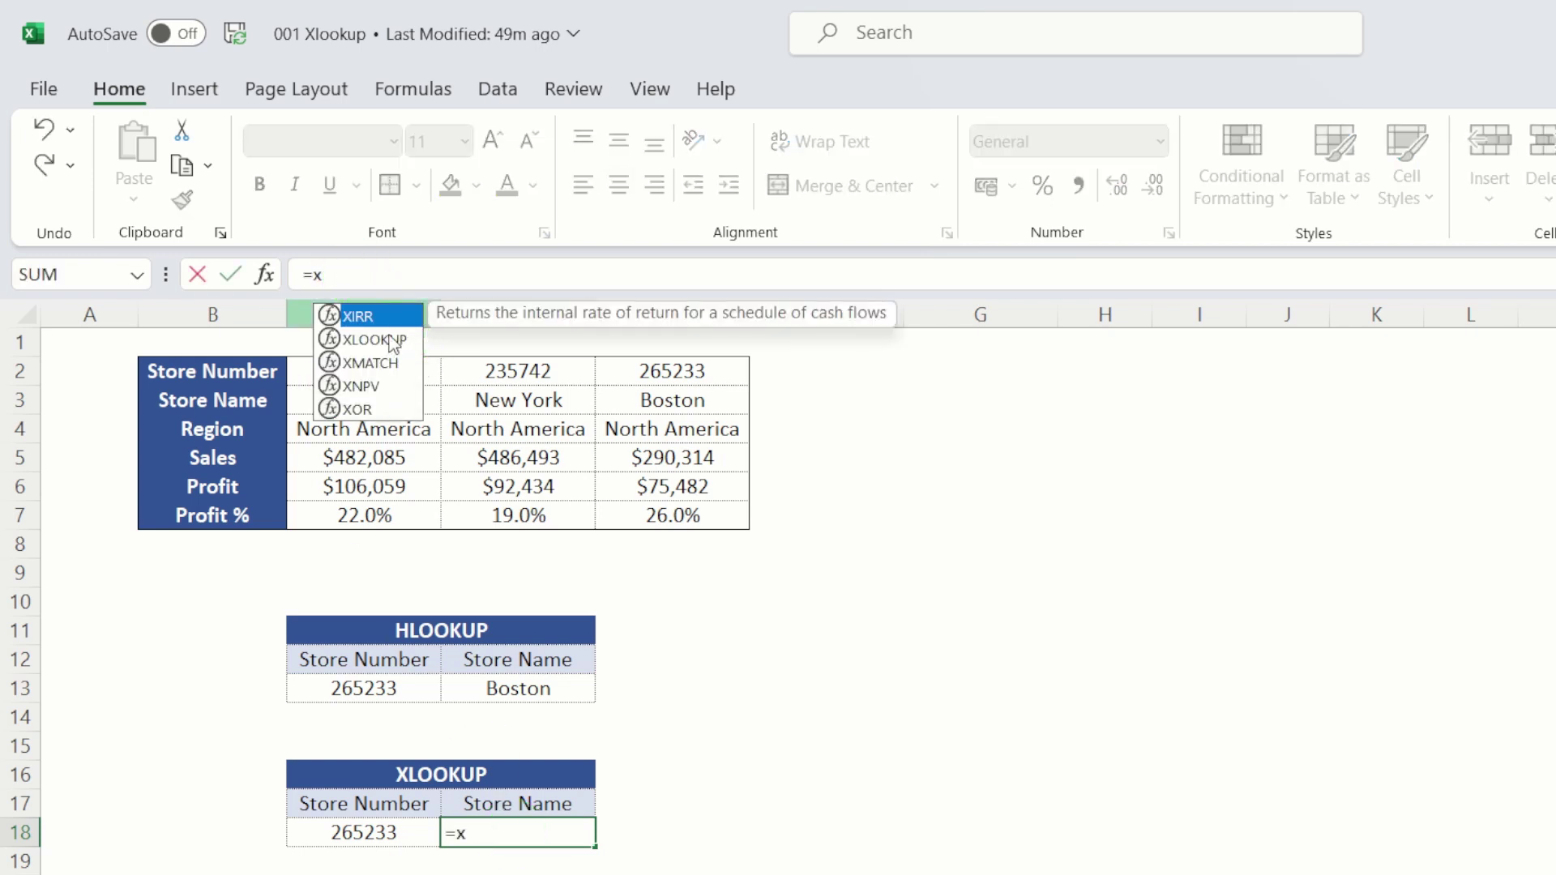
pyautogui.click(391, 340)
pyautogui.doubleClick(386, 335)
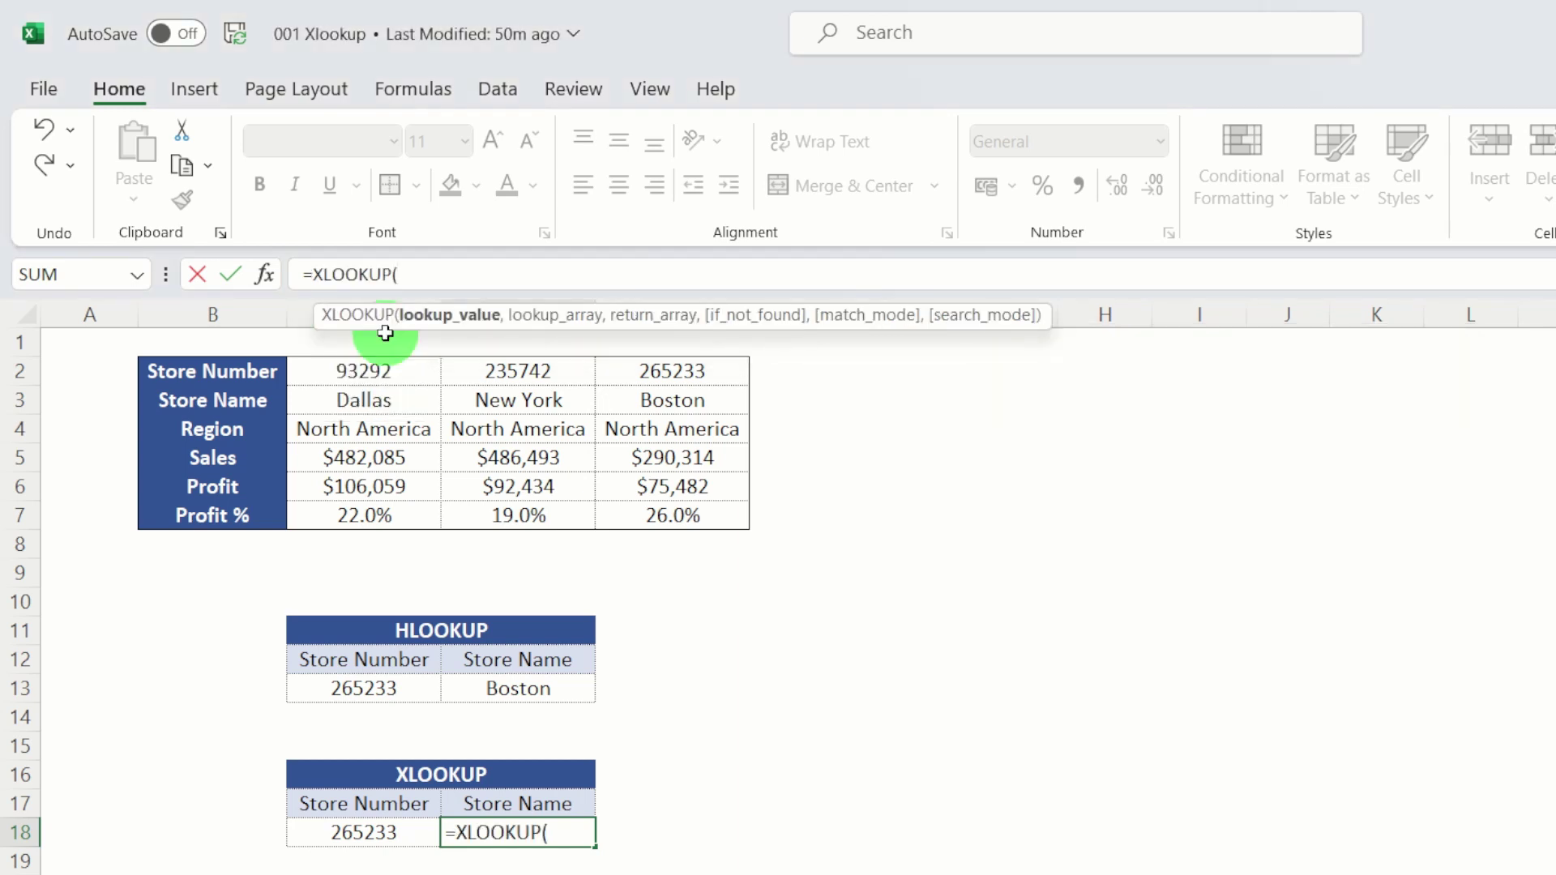
pyautogui.click(394, 835)
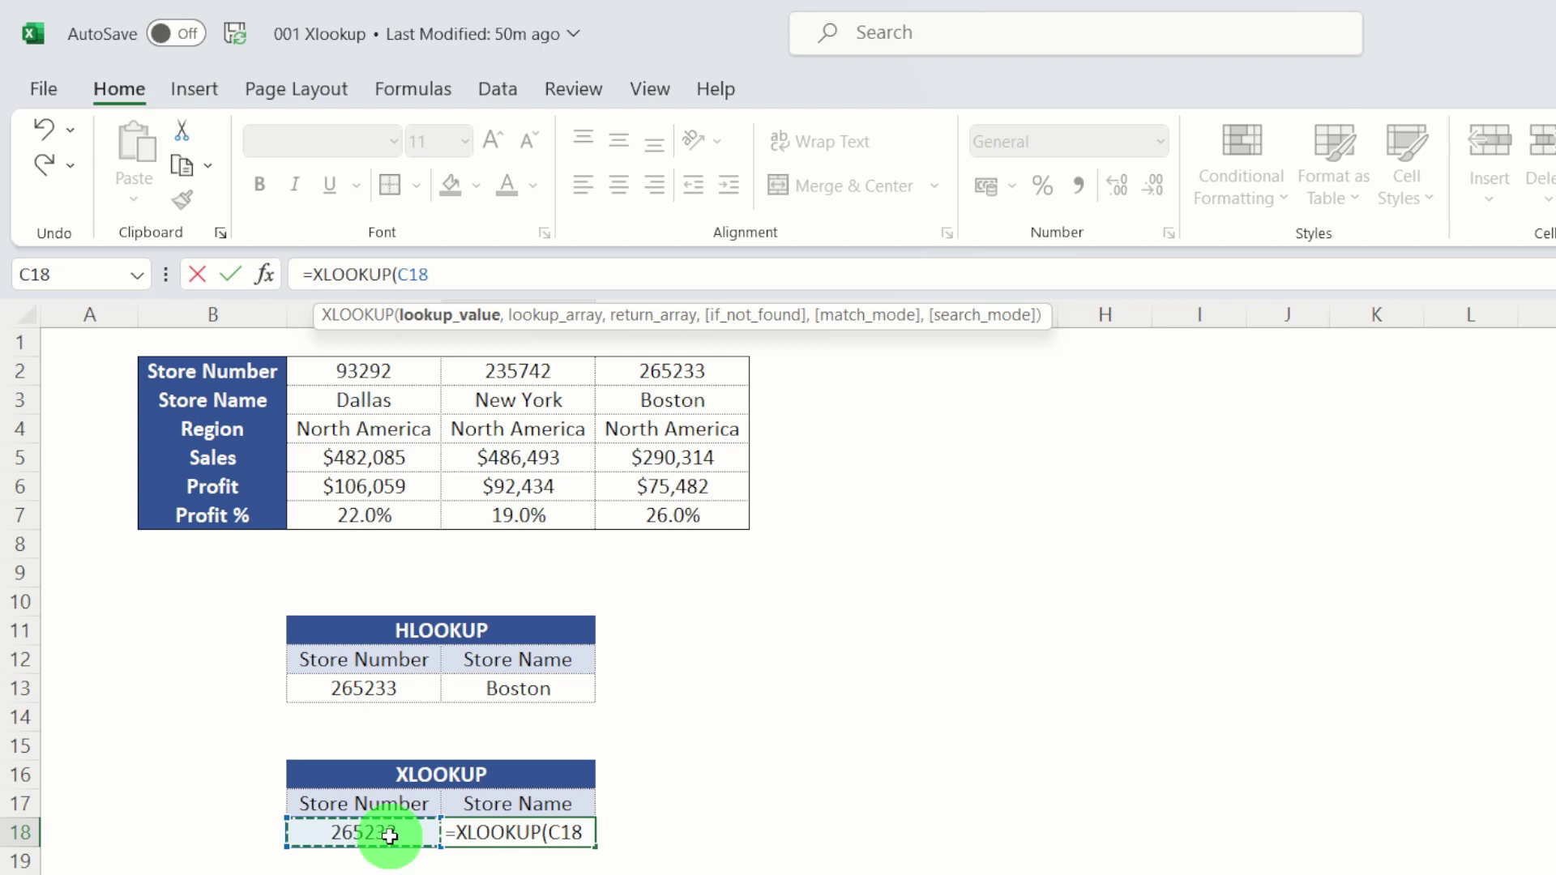
pyautogui.write(',')
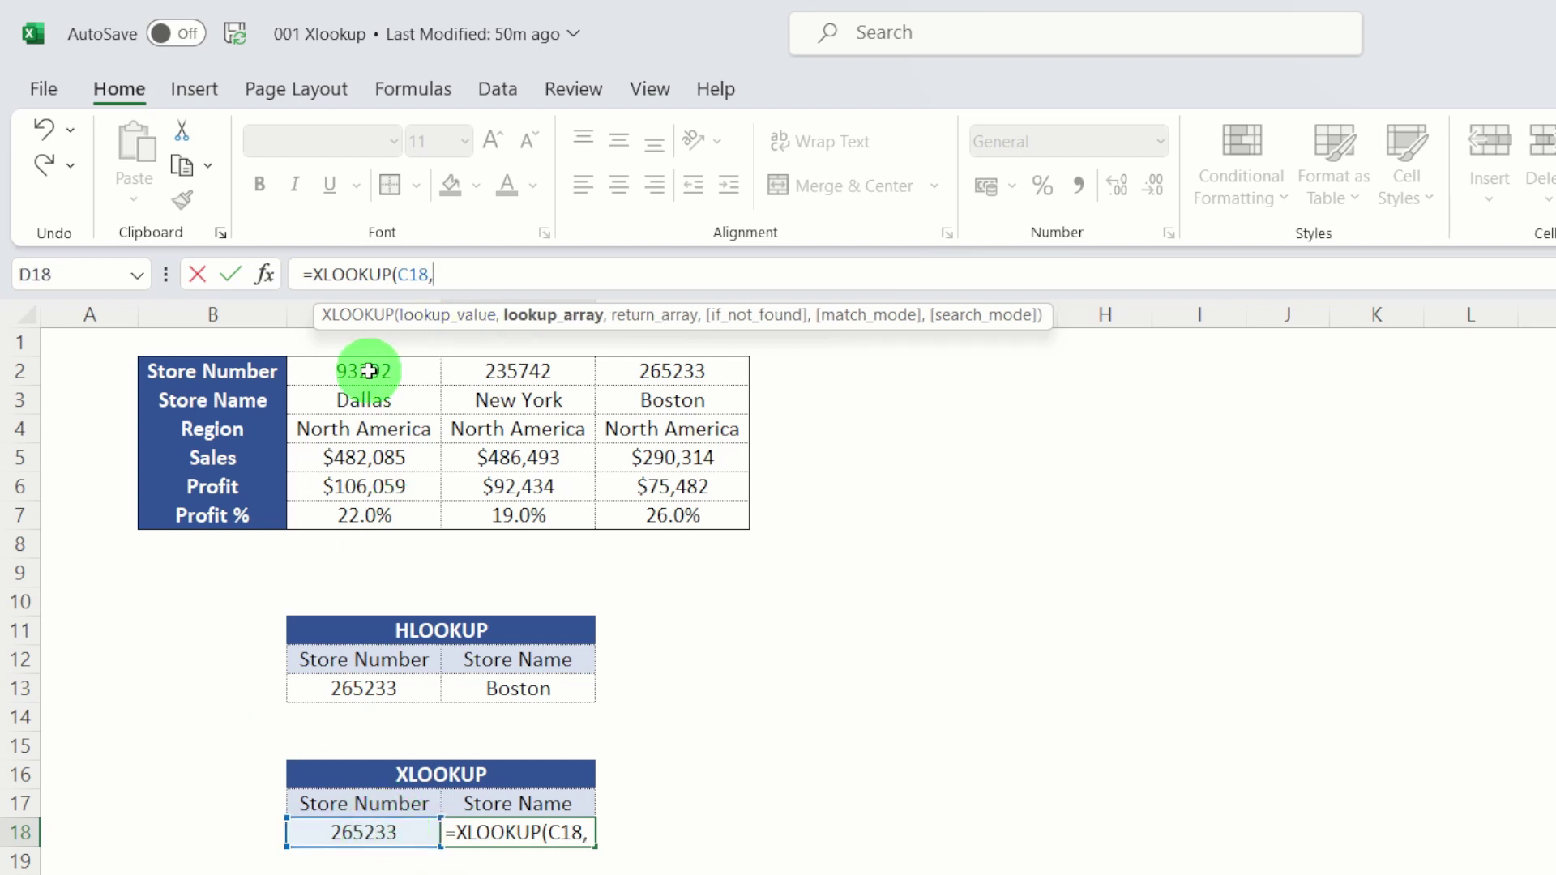
pyautogui.moveTo(355, 374); pyautogui.dragTo(663, 374)
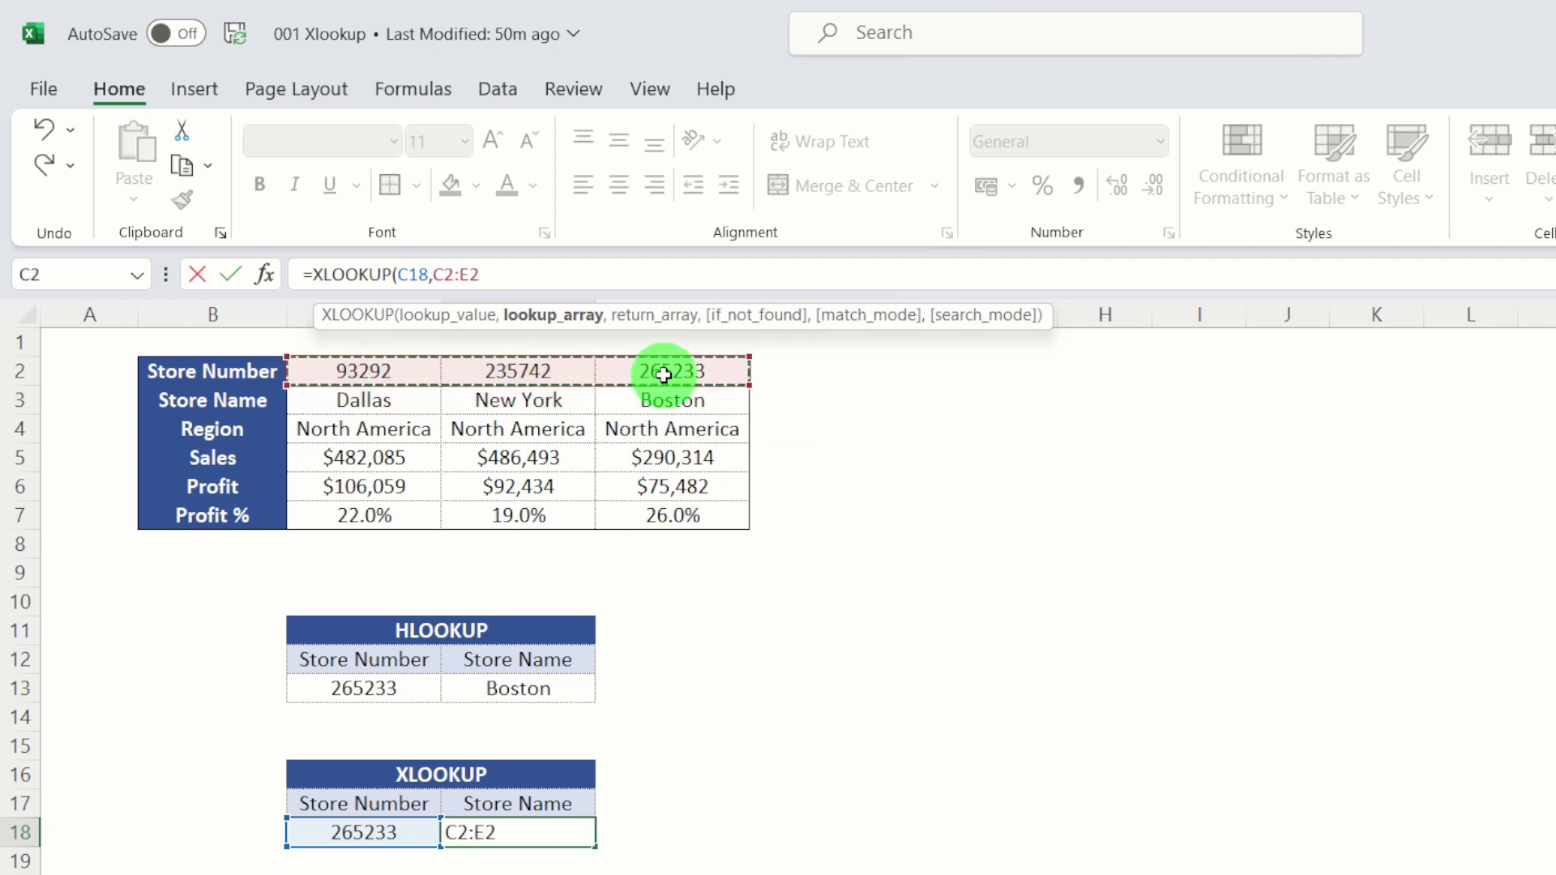
pyautogui.write(',')
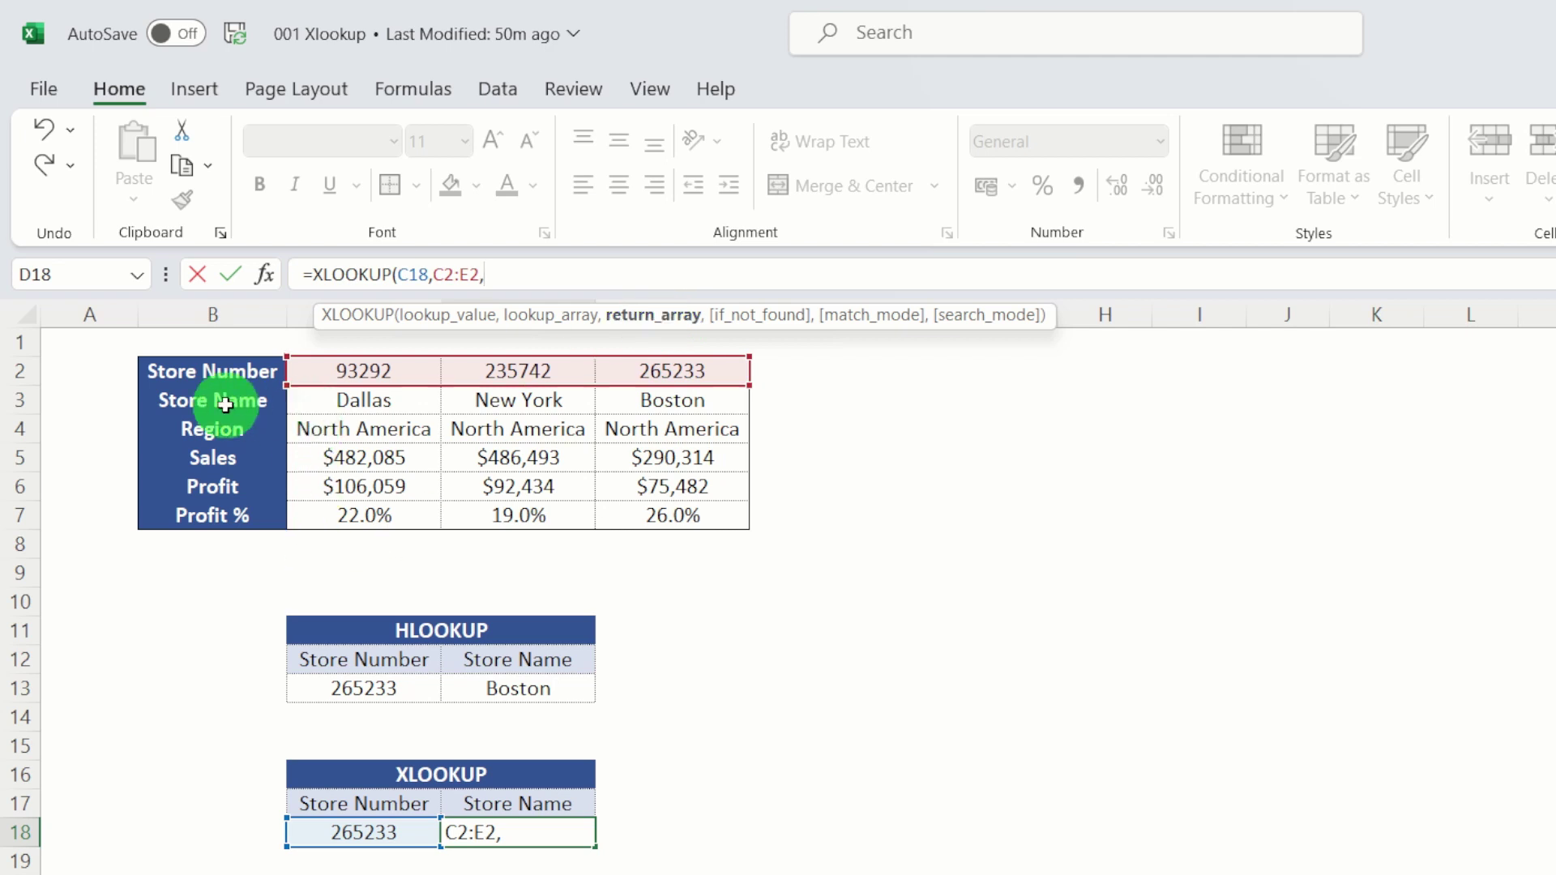
pyautogui.moveTo(328, 399); pyautogui.dragTo(670, 403)
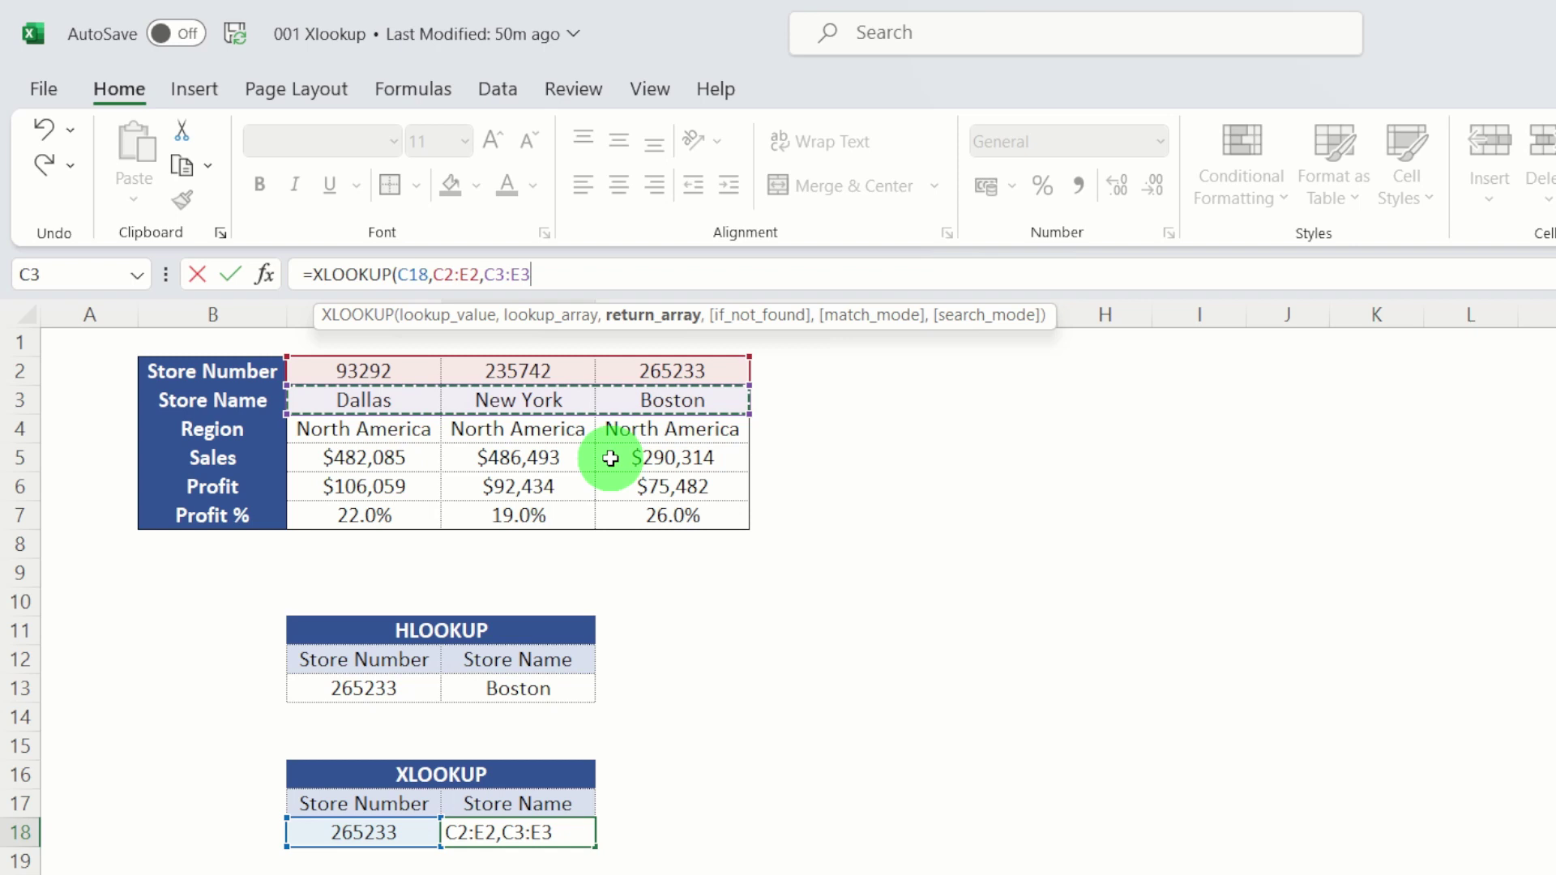
pyautogui.write(')')
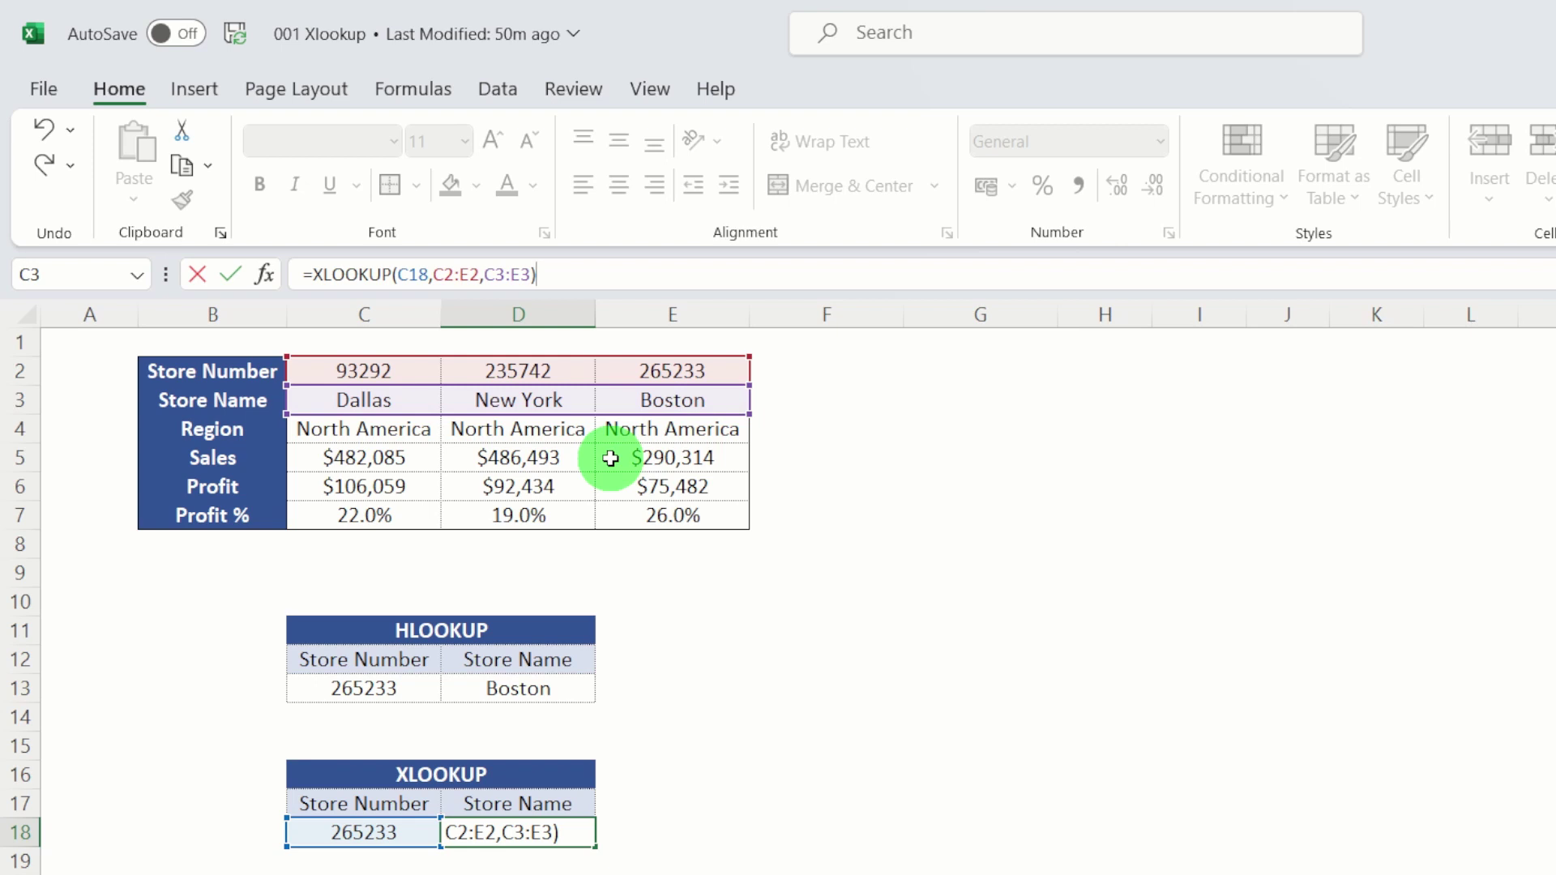
pyautogui.press('Return')
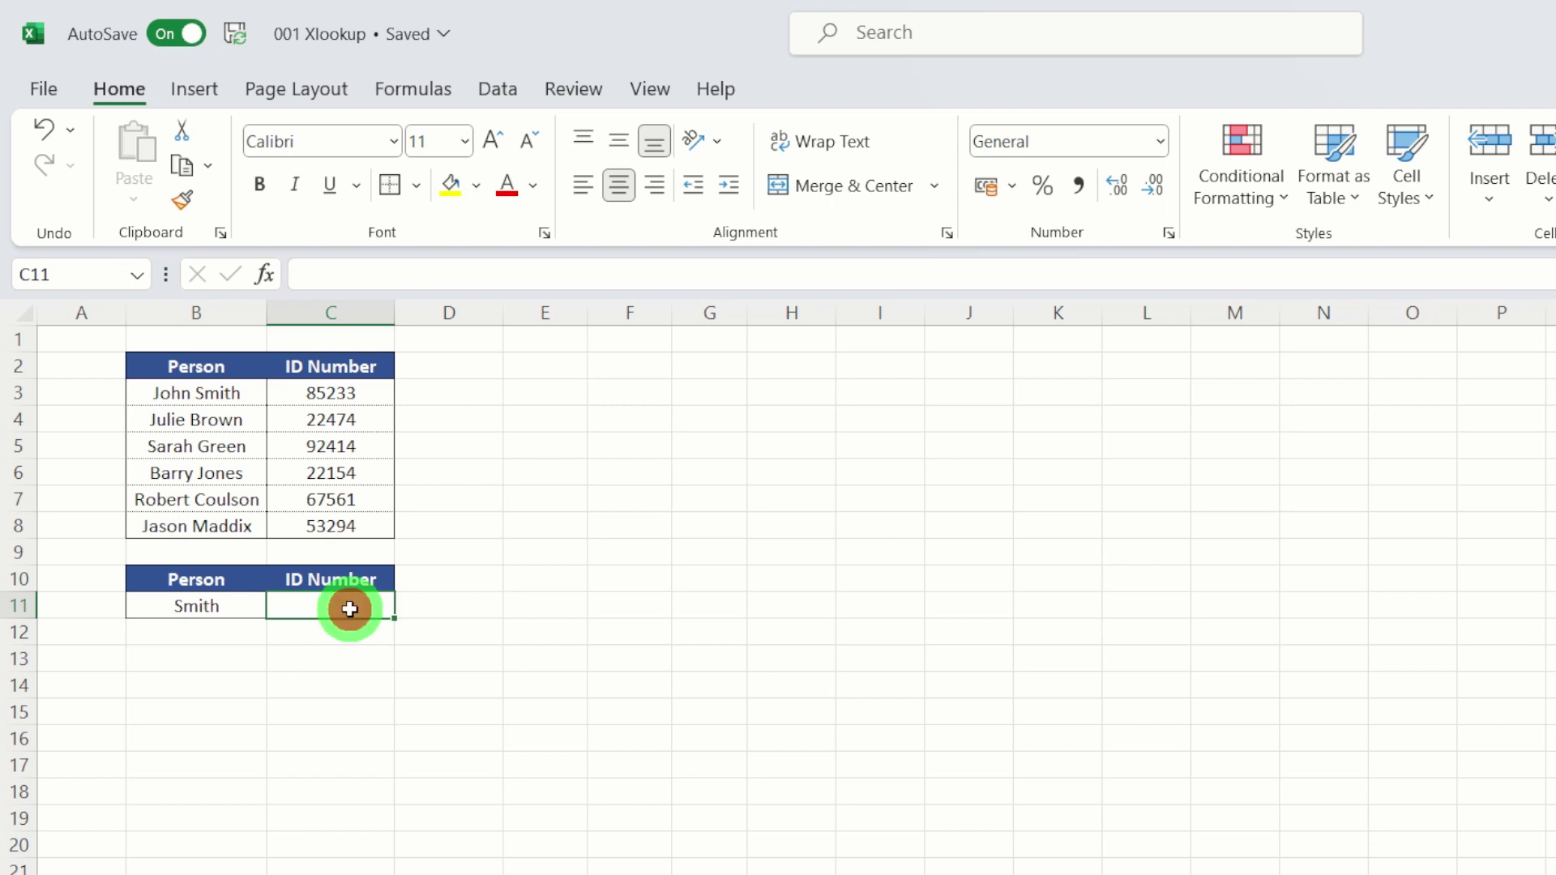
# Step: Select C11, the ID Number cell beside Smith, and begin a formula there
pyautogui.click(349, 607)
pyautogui.click(341, 275)
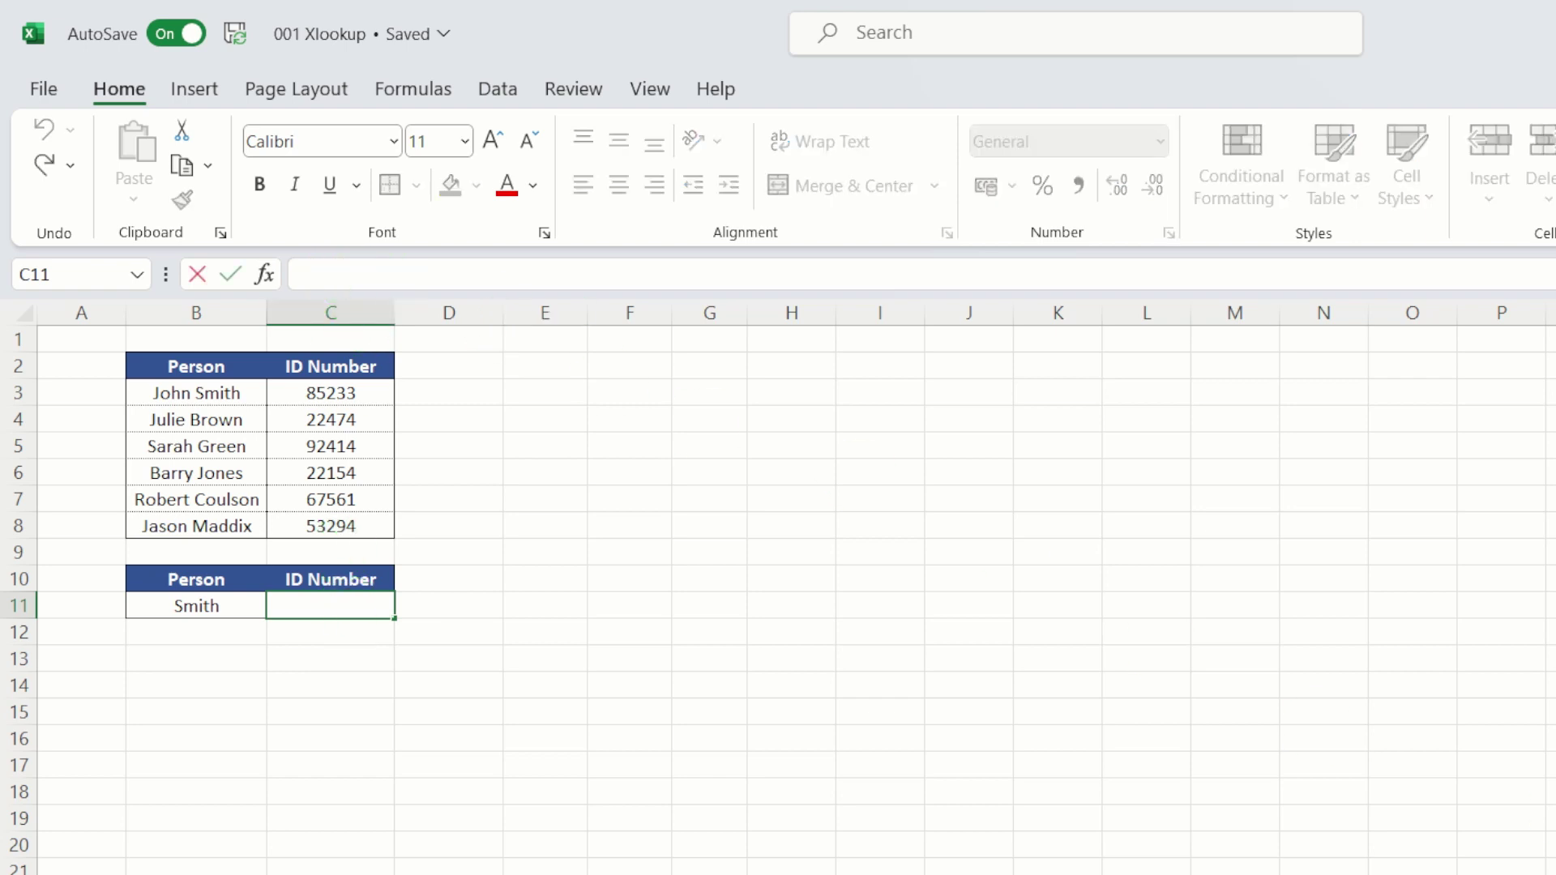
# Step: Enter =XLOOKUP("*"&B11,B3:B8,C3:C8,"Not Found",2) in C11, returning 85233 for Smith
pyautogui.write('=')
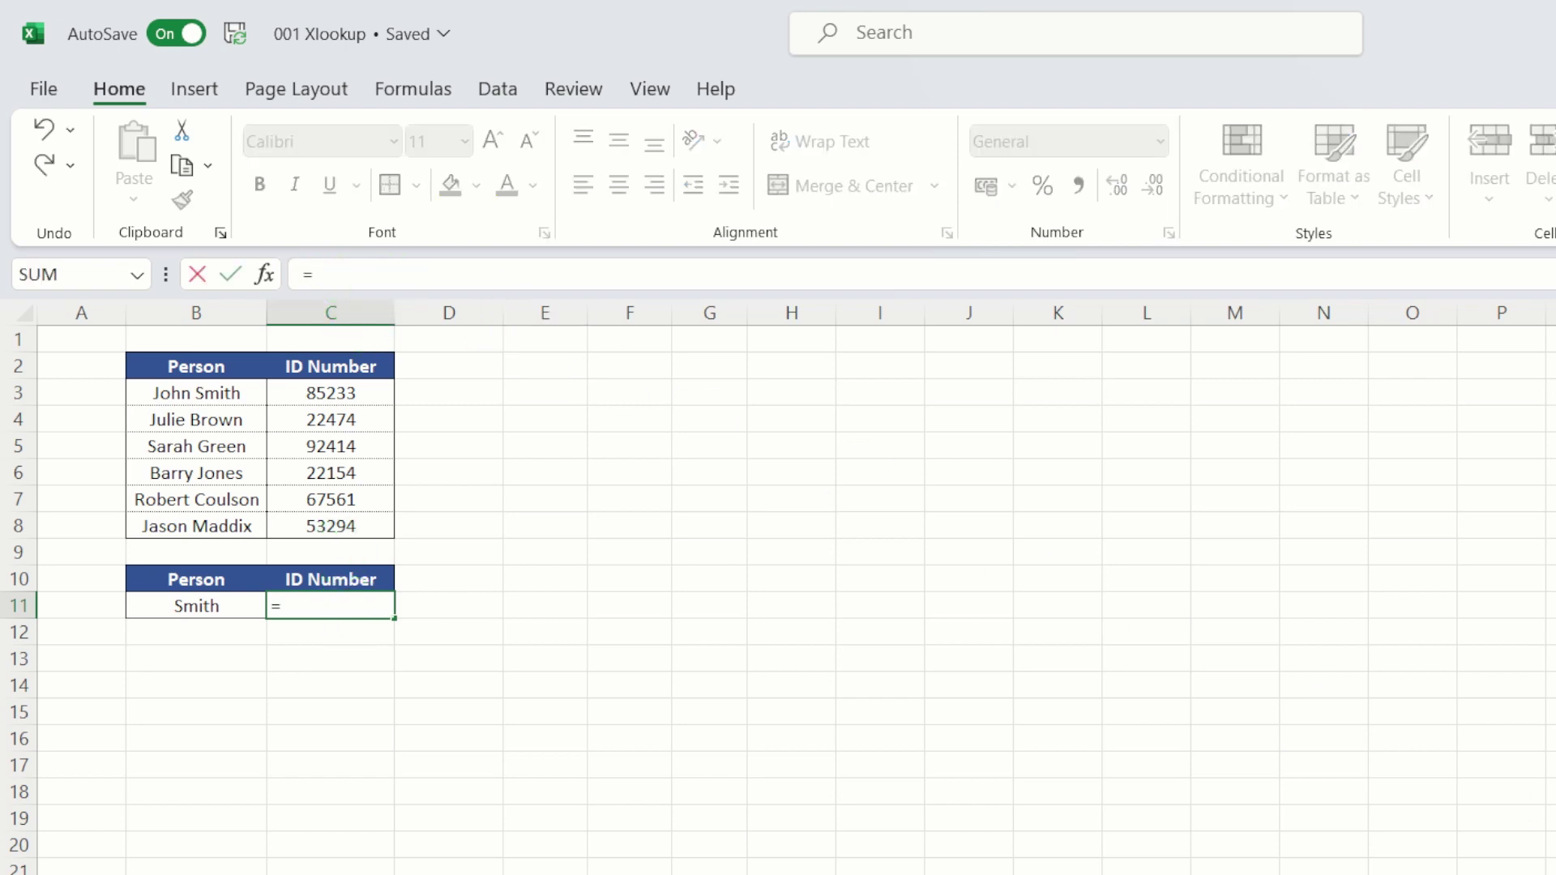
pyautogui.write('xl')
pyautogui.press('Tab')
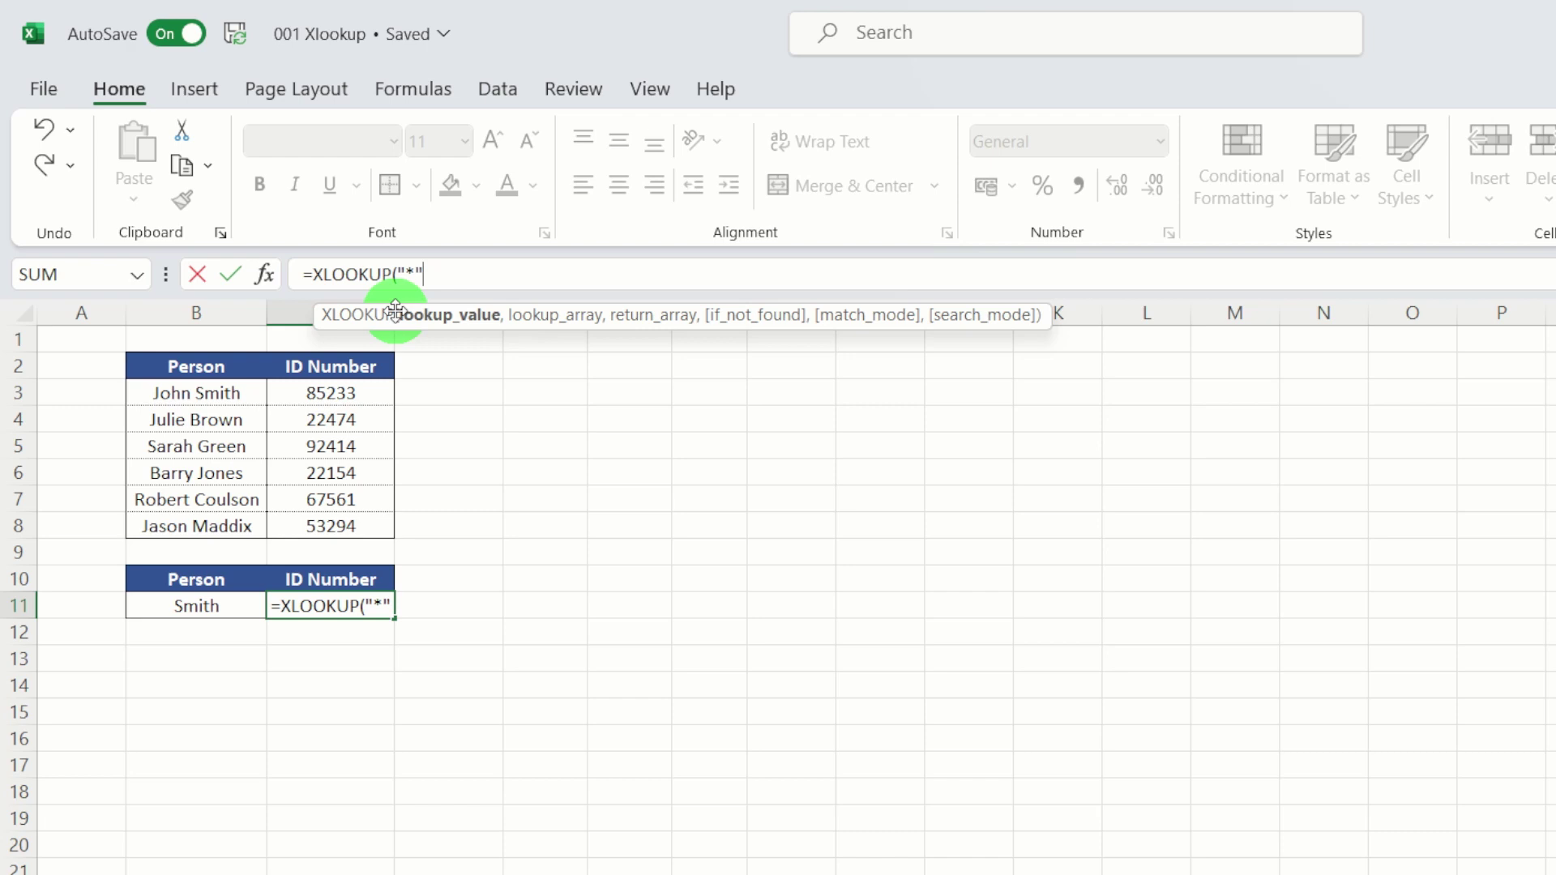
pyautogui.write('&')
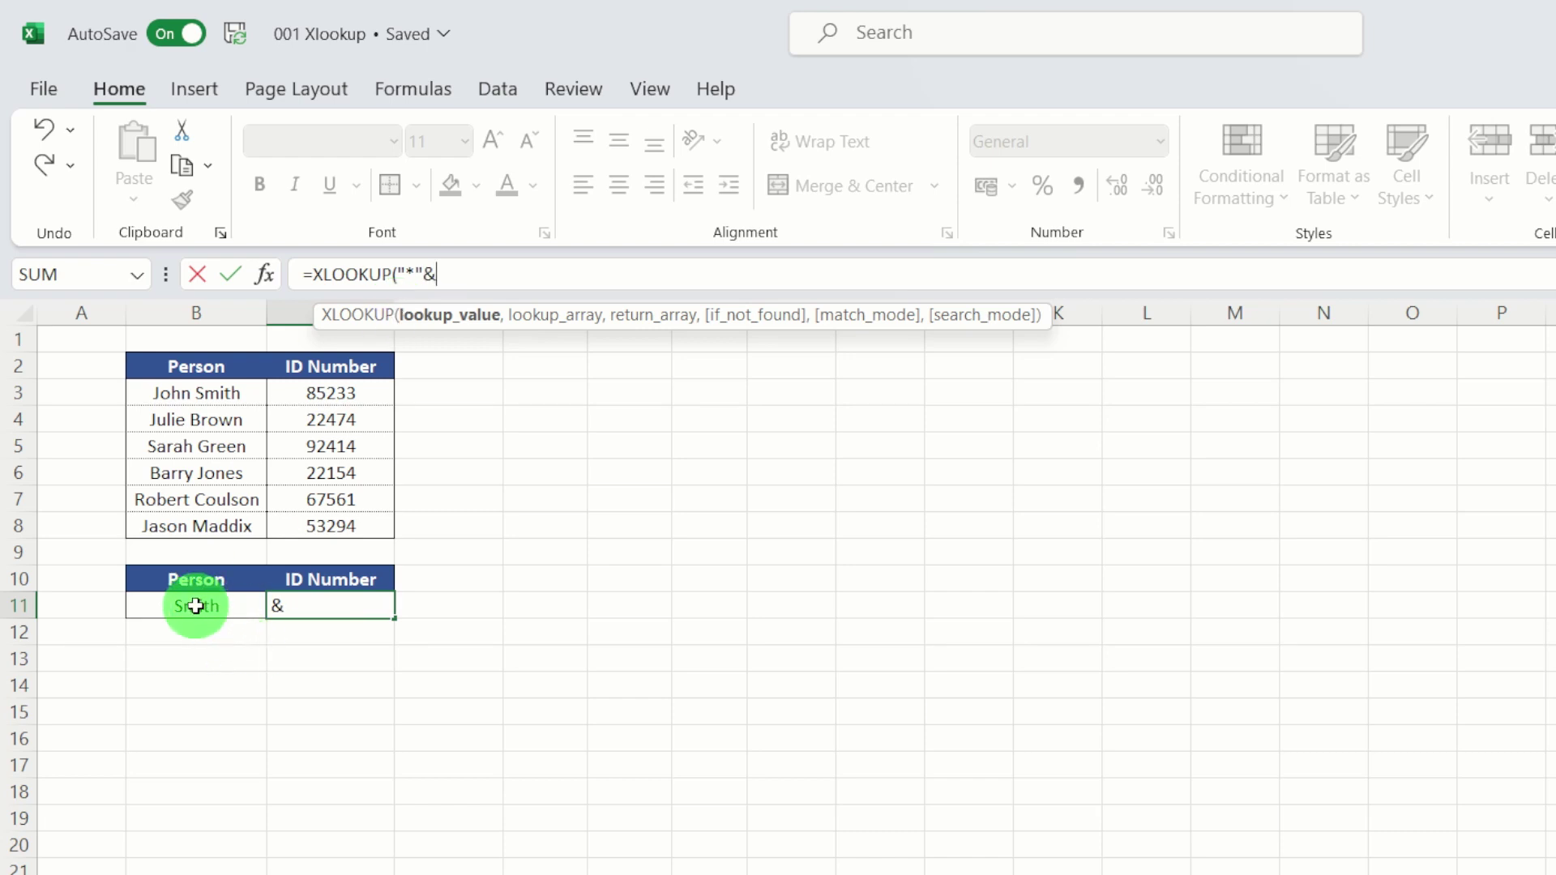
pyautogui.click(189, 607)
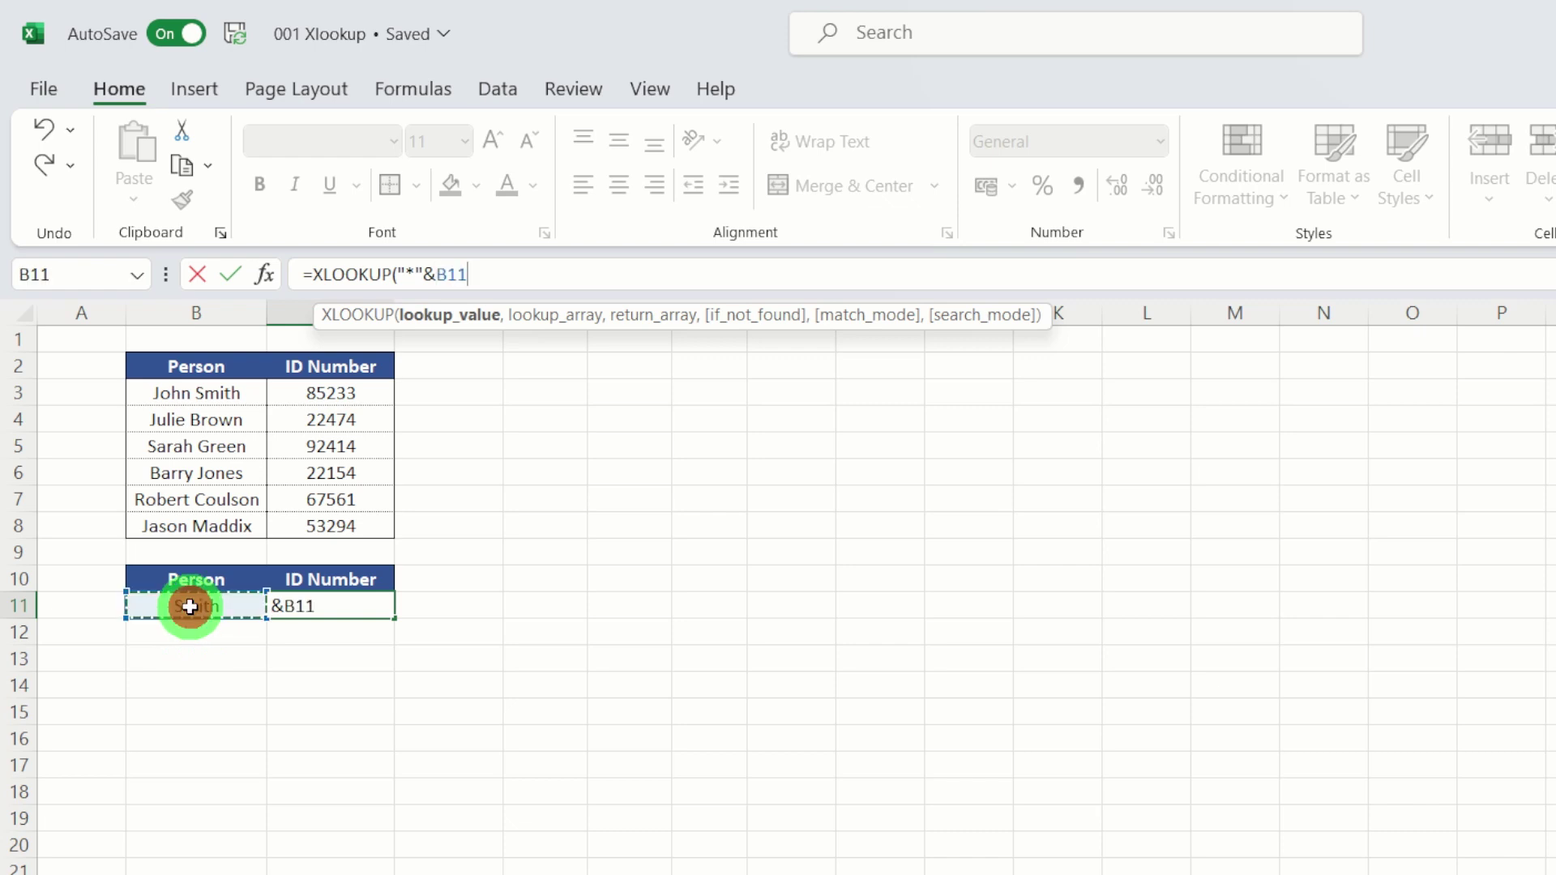
pyautogui.write(',')
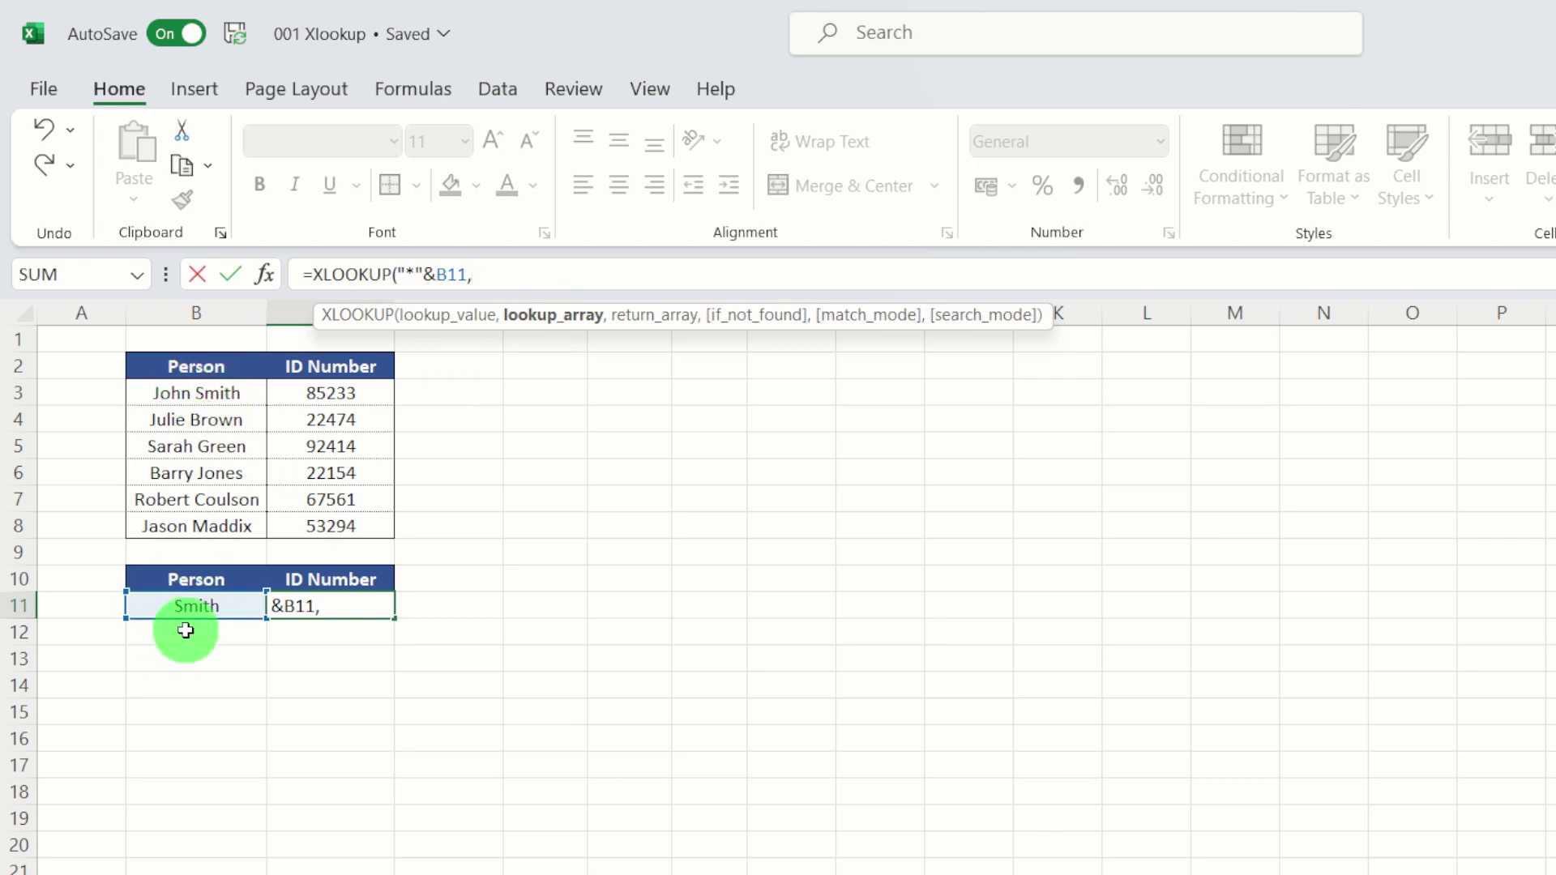
pyautogui.moveTo(231, 386); pyautogui.dragTo(226, 523)
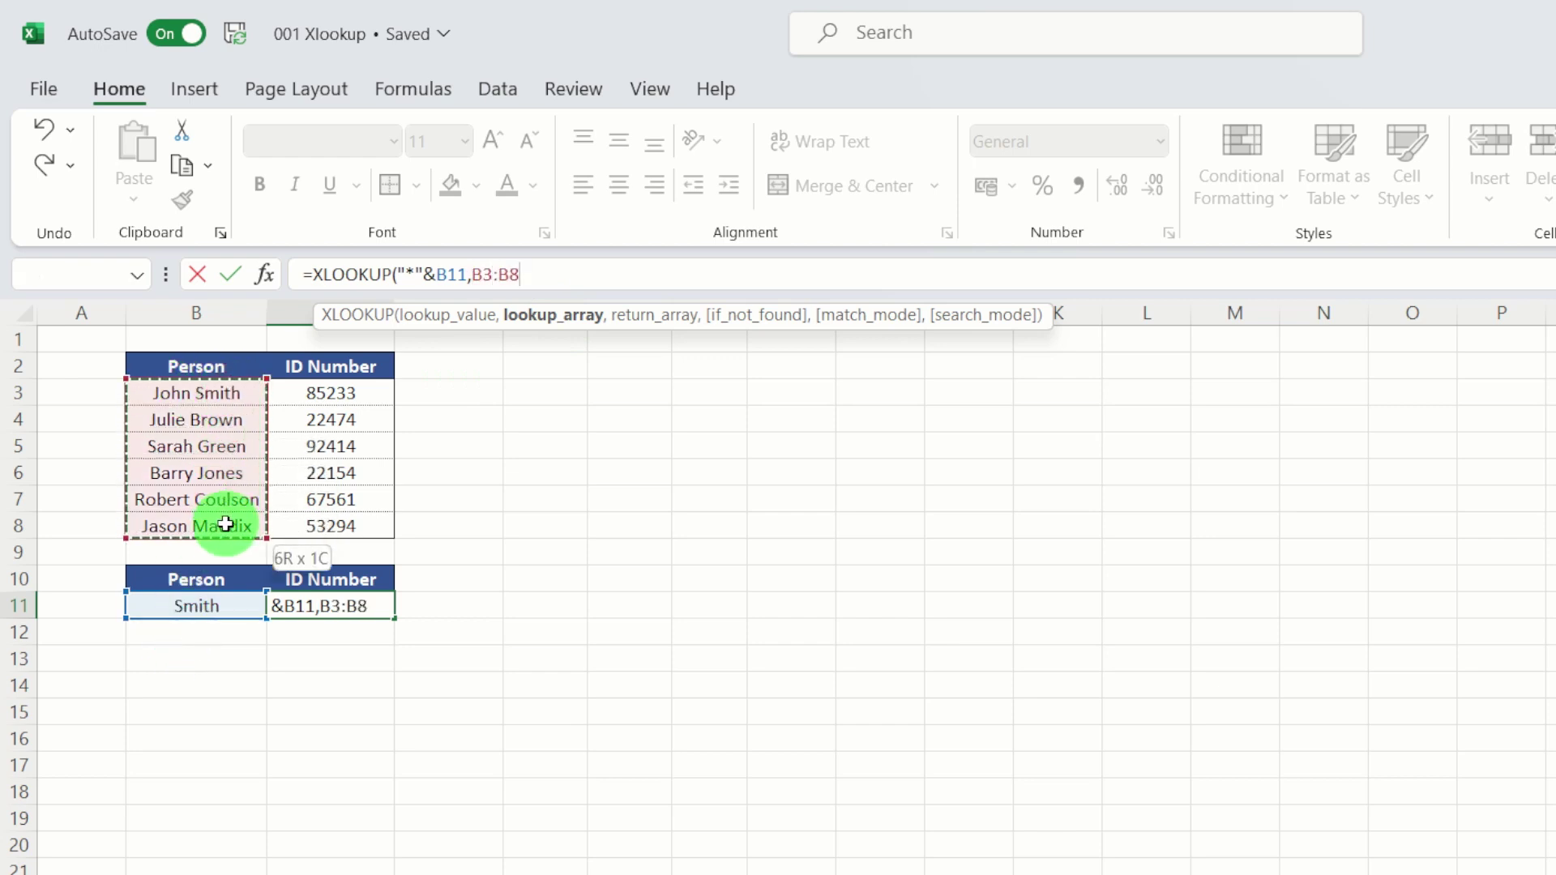
pyautogui.write(',')
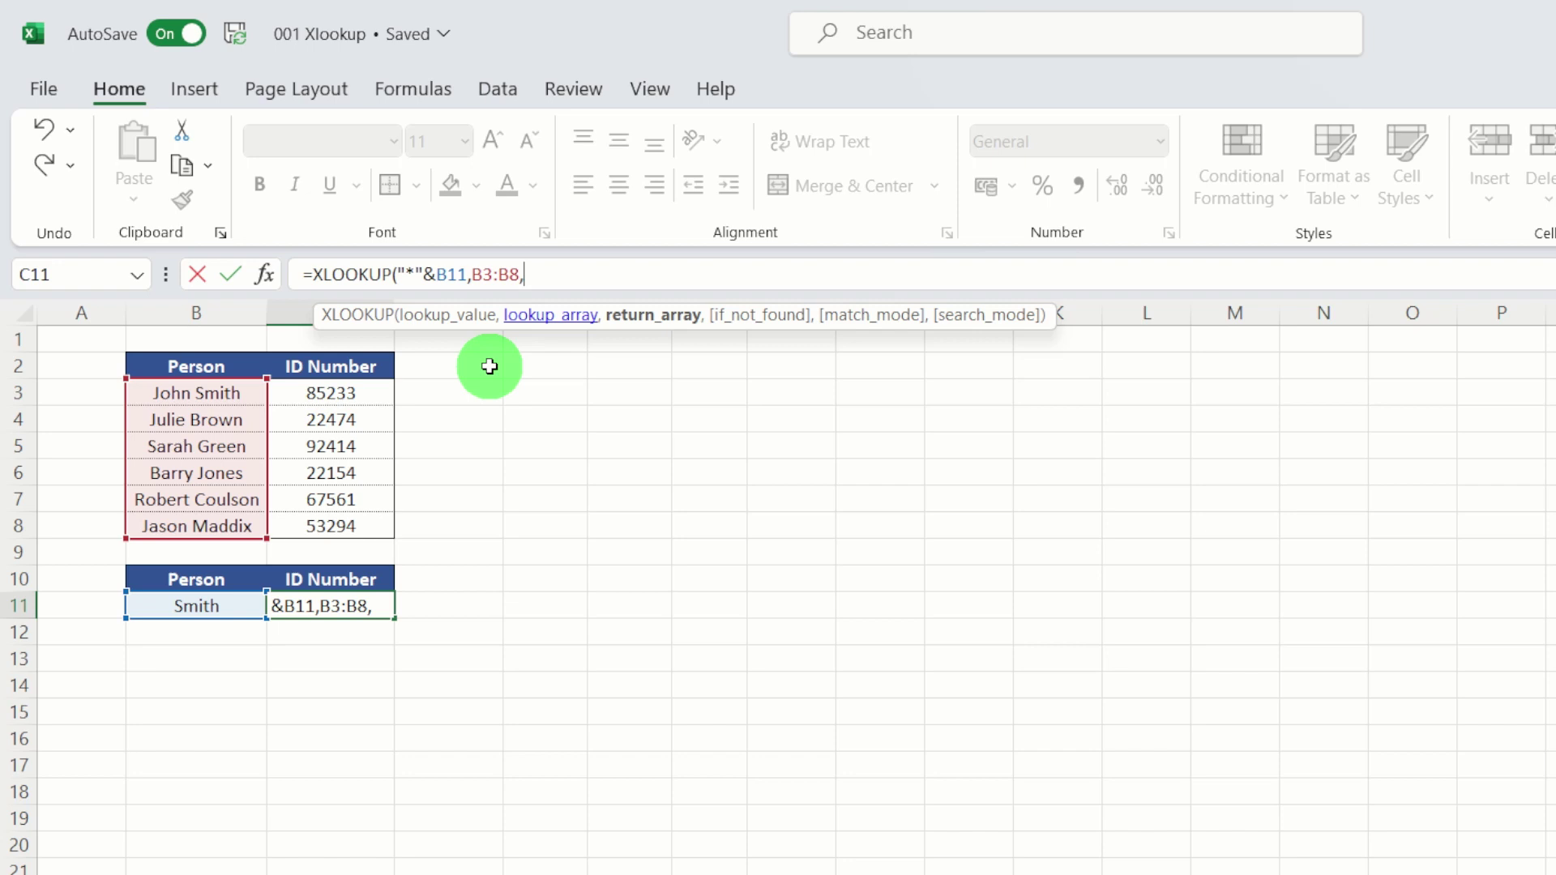
pyautogui.moveTo(340, 392); pyautogui.dragTo(347, 521)
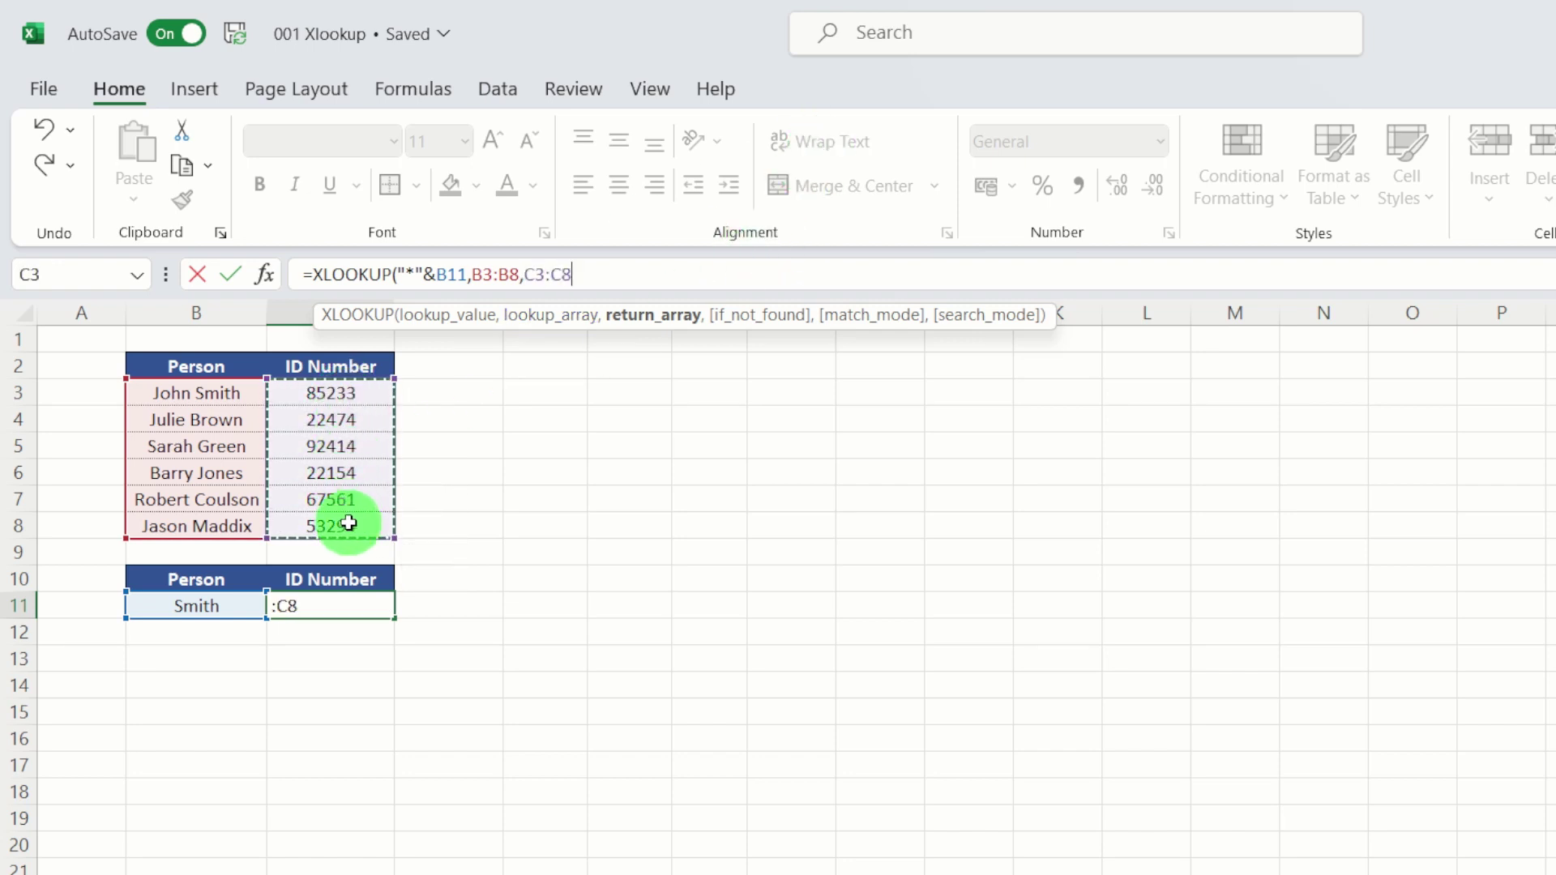
pyautogui.write(',')
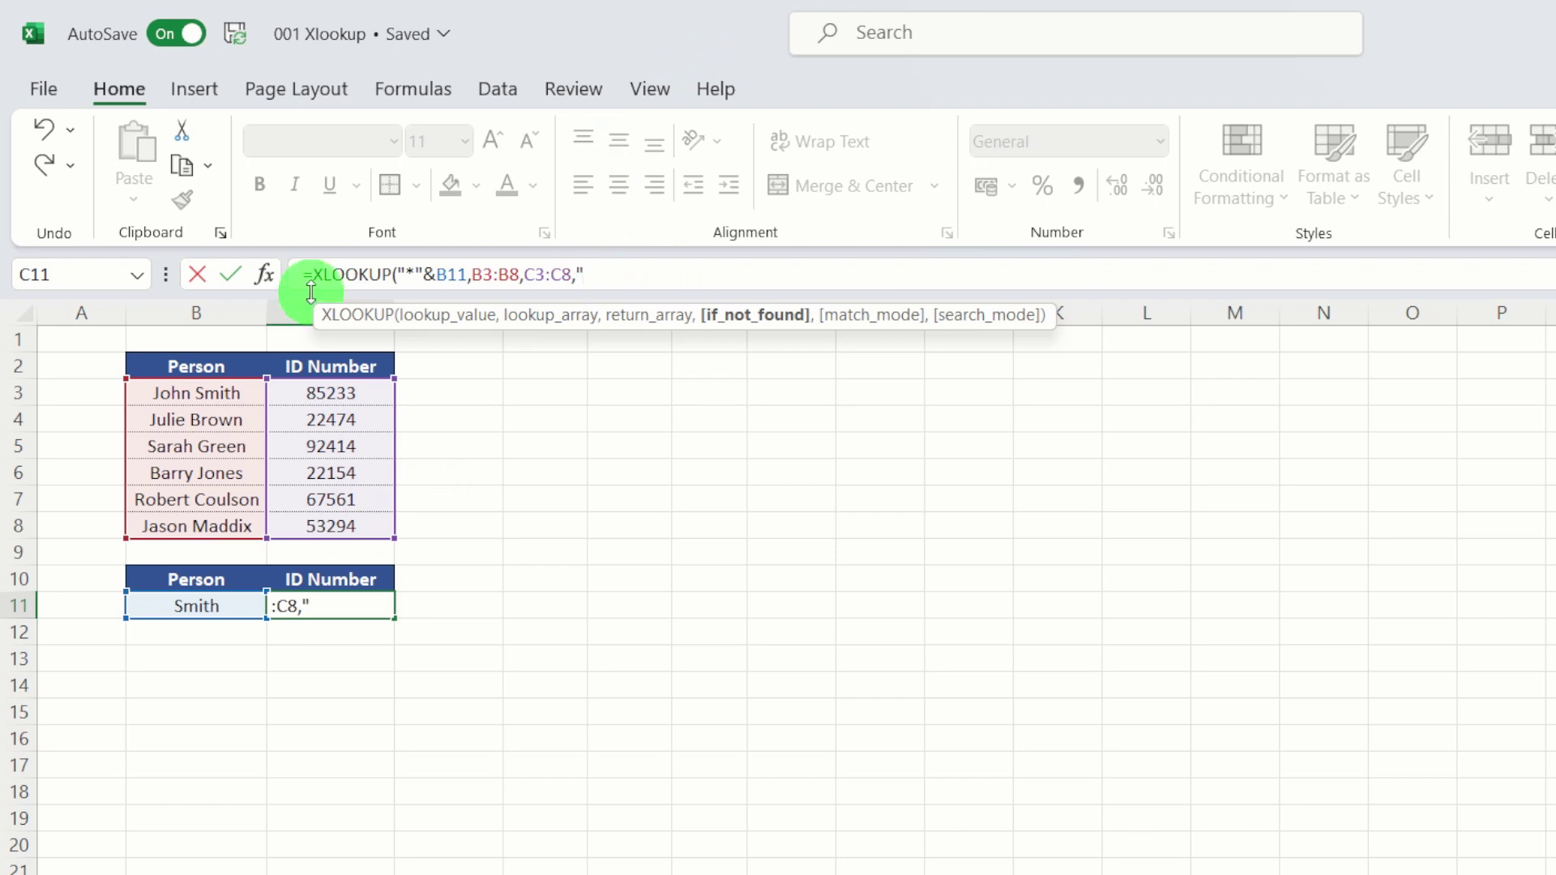
pyautogui.write('t')
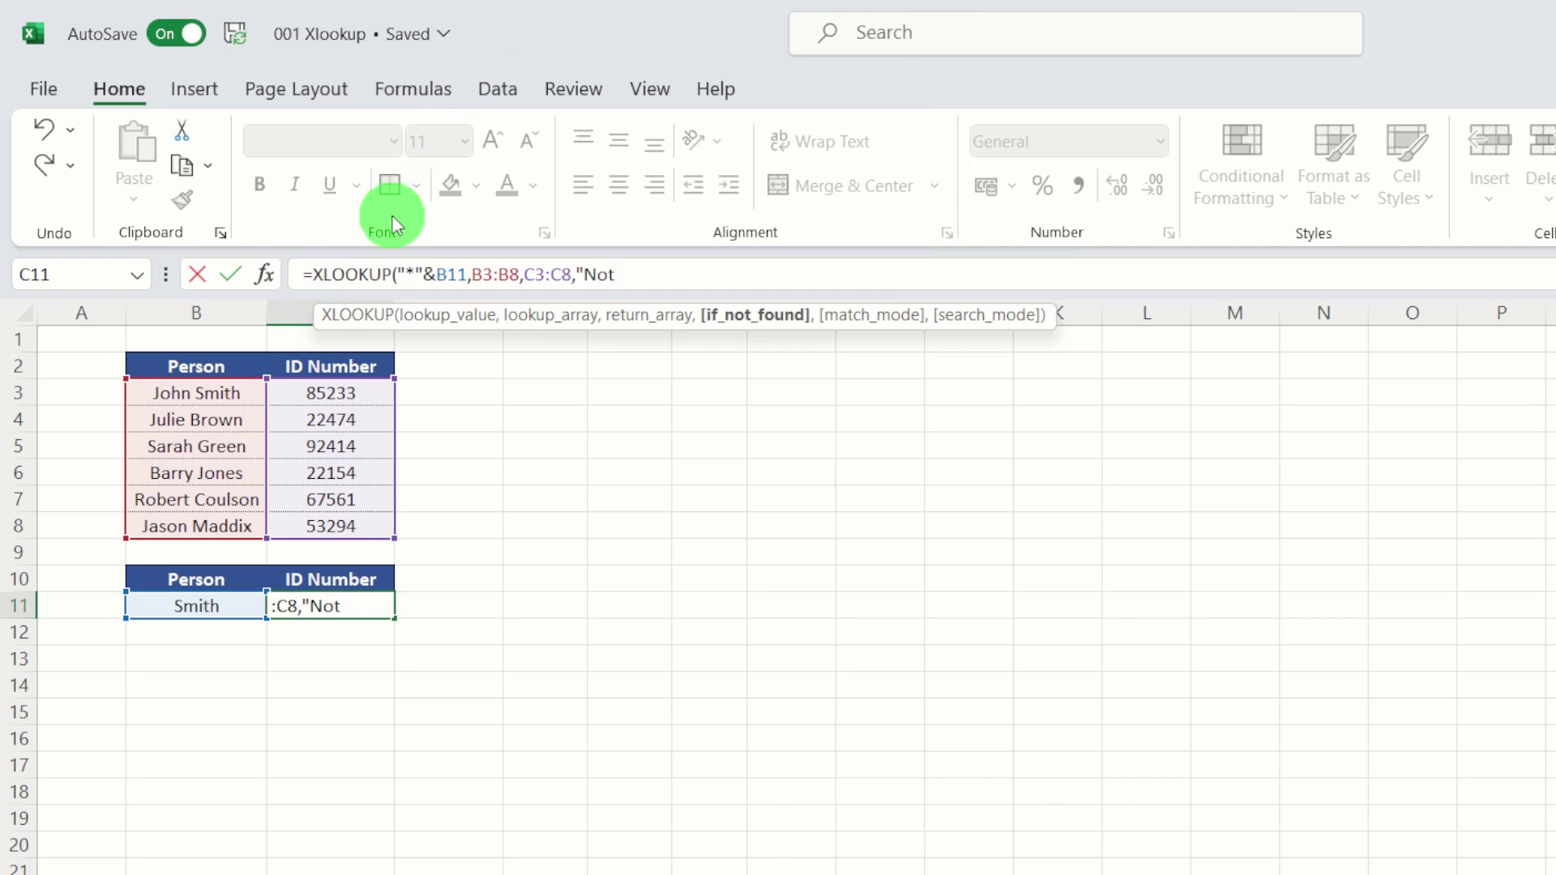
pyautogui.write(' Found')
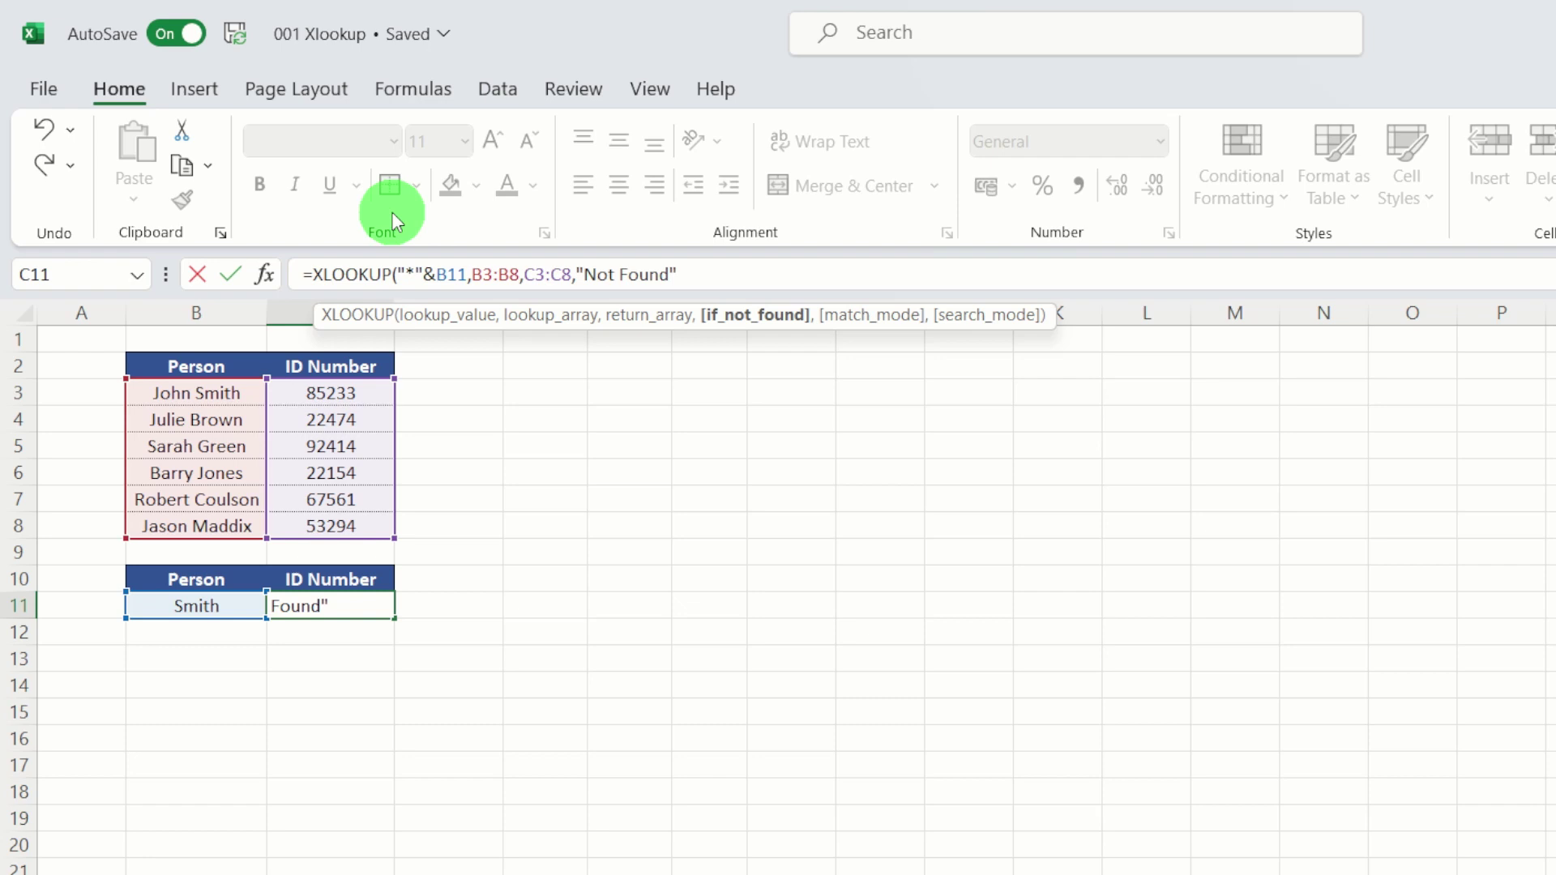
pyautogui.write('",')
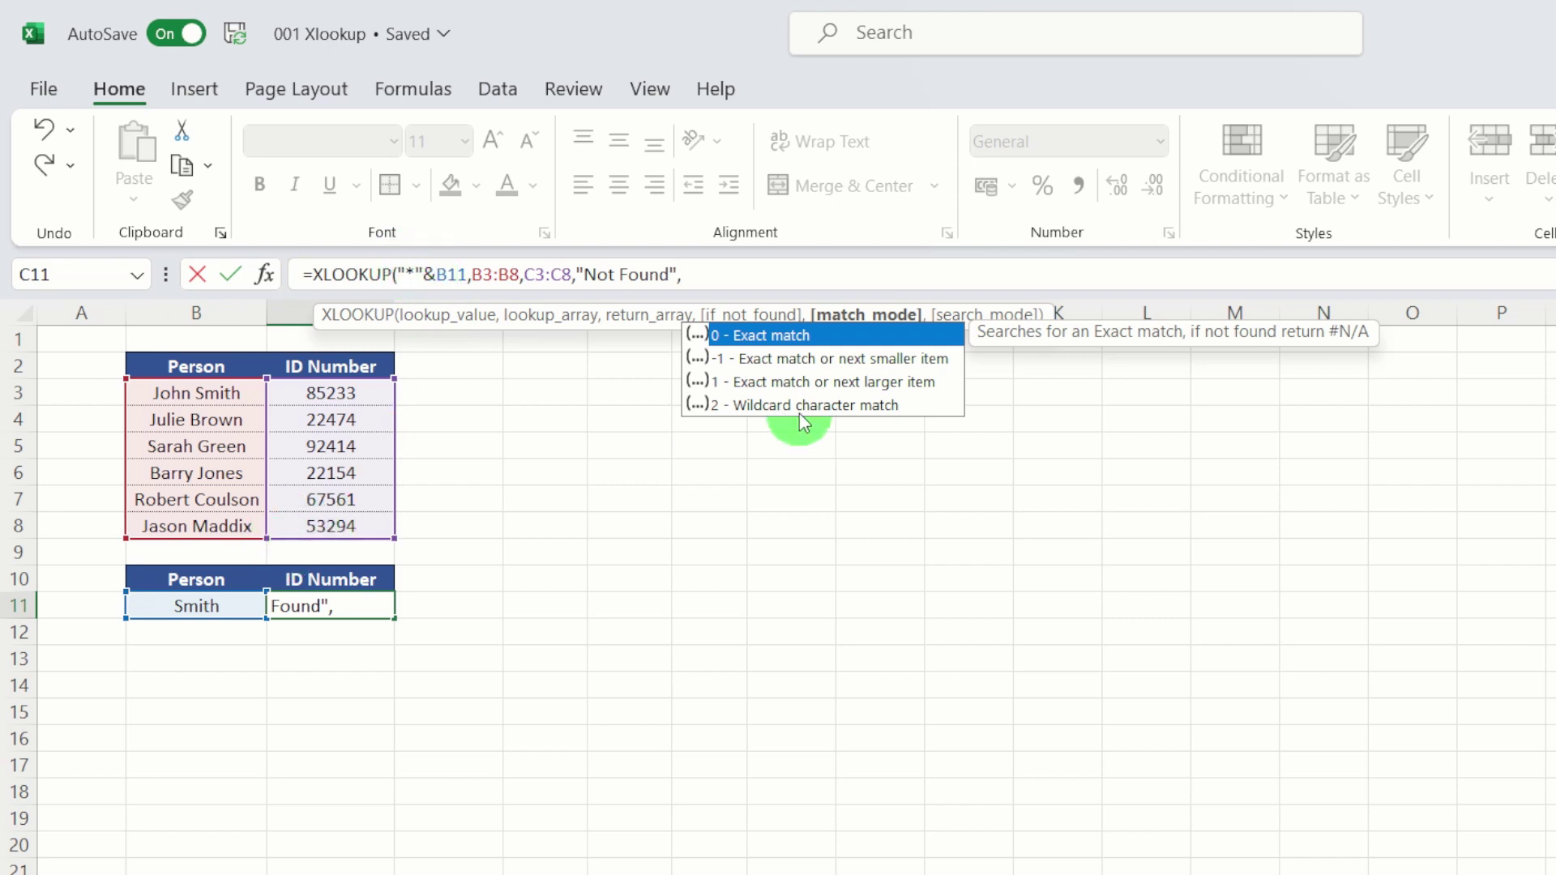
pyautogui.write('2)')
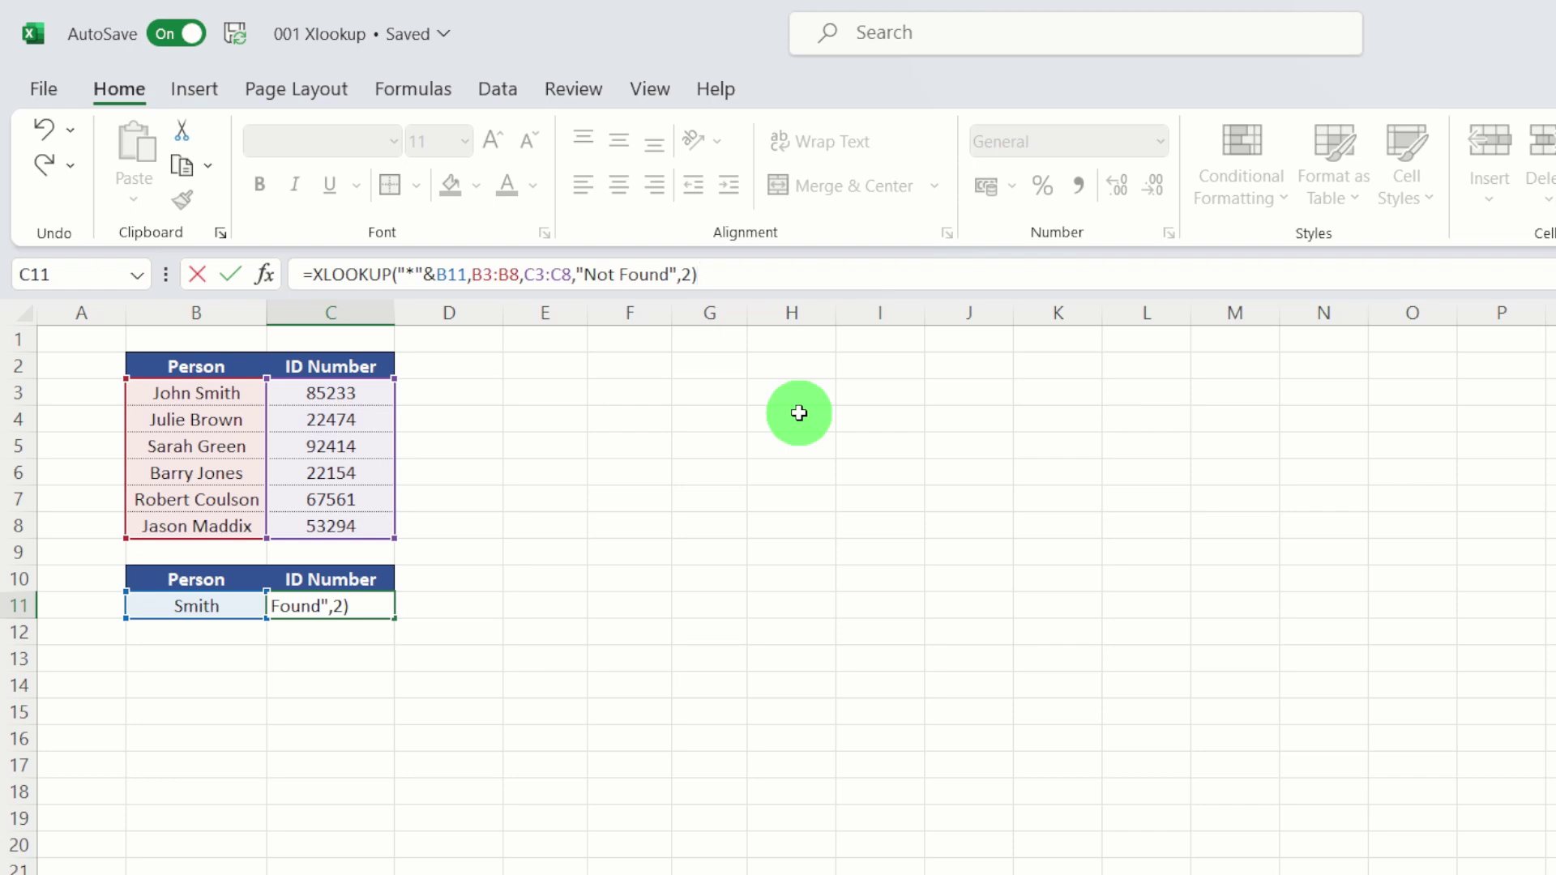
pyautogui.press('Return')
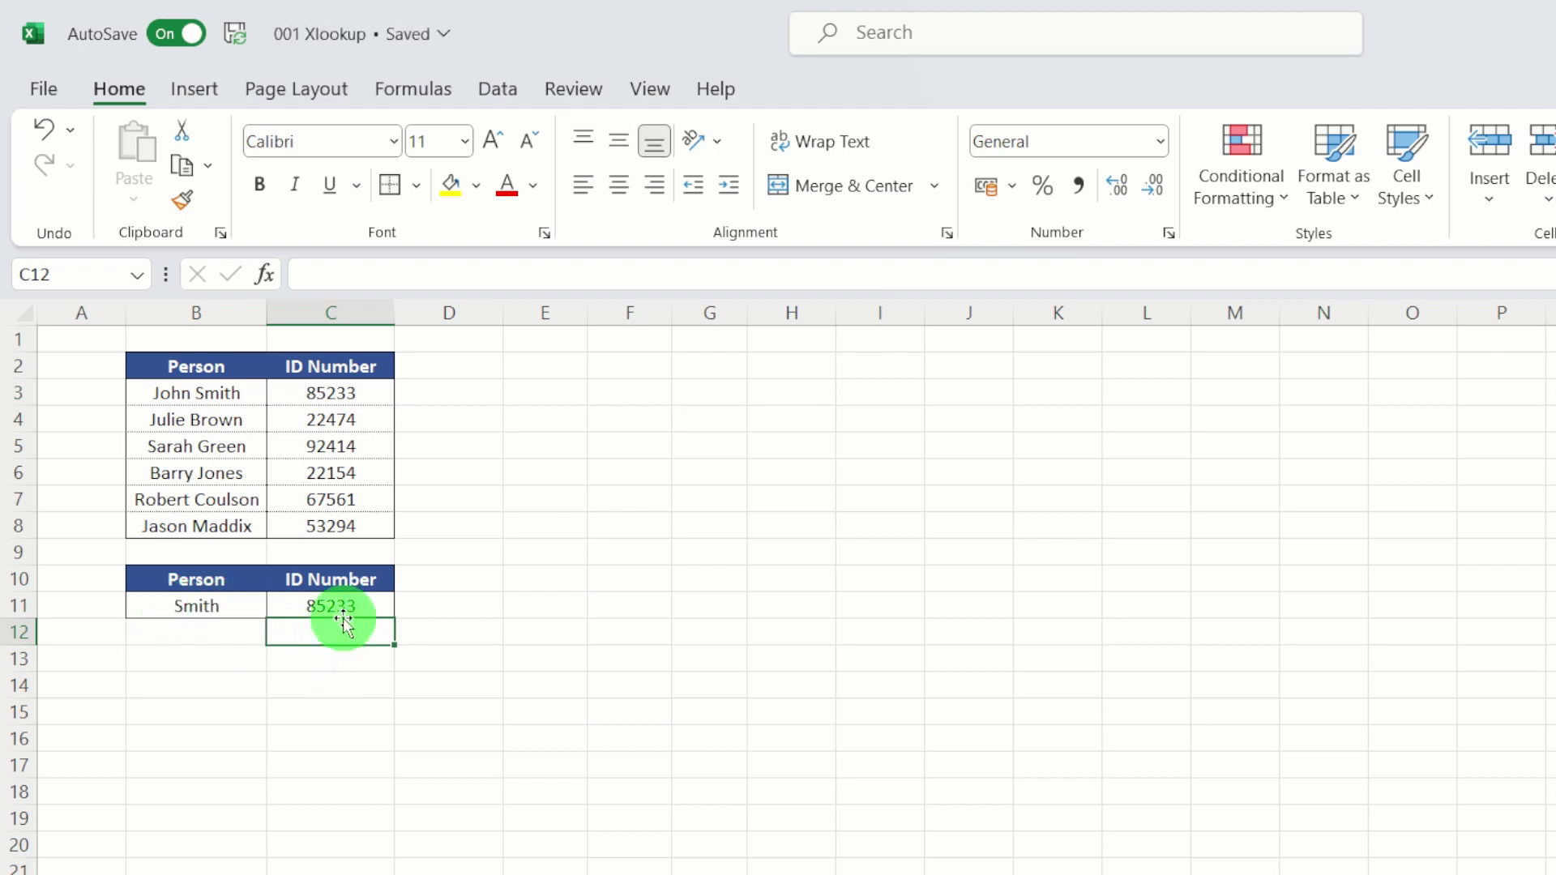
# Step: Change the lookup name in B11 to Brown
pyautogui.click(223, 604)
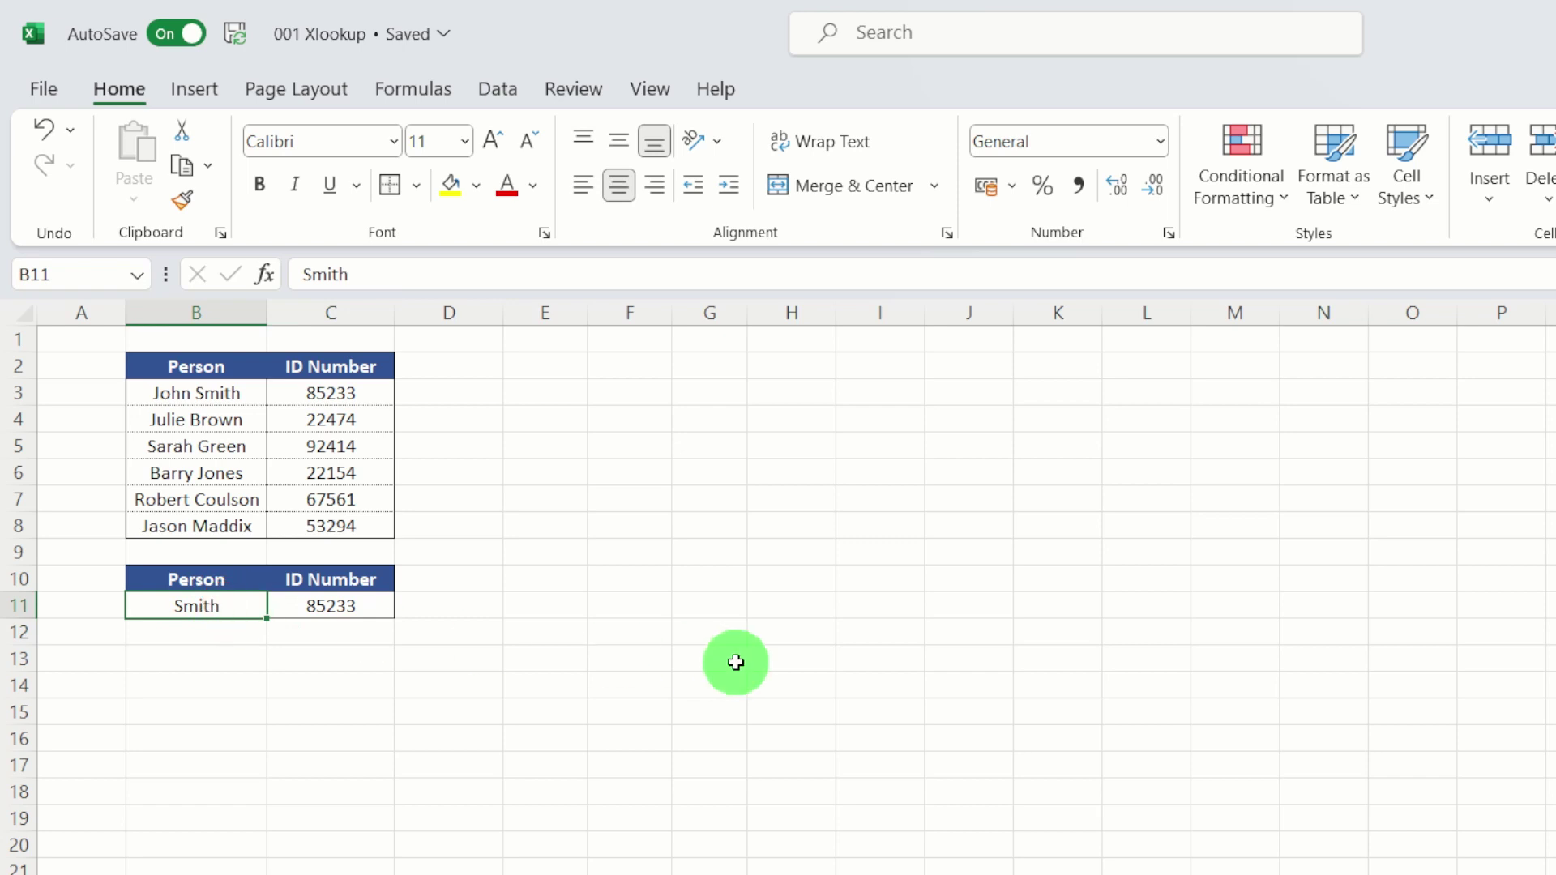
pyautogui.write('Br')
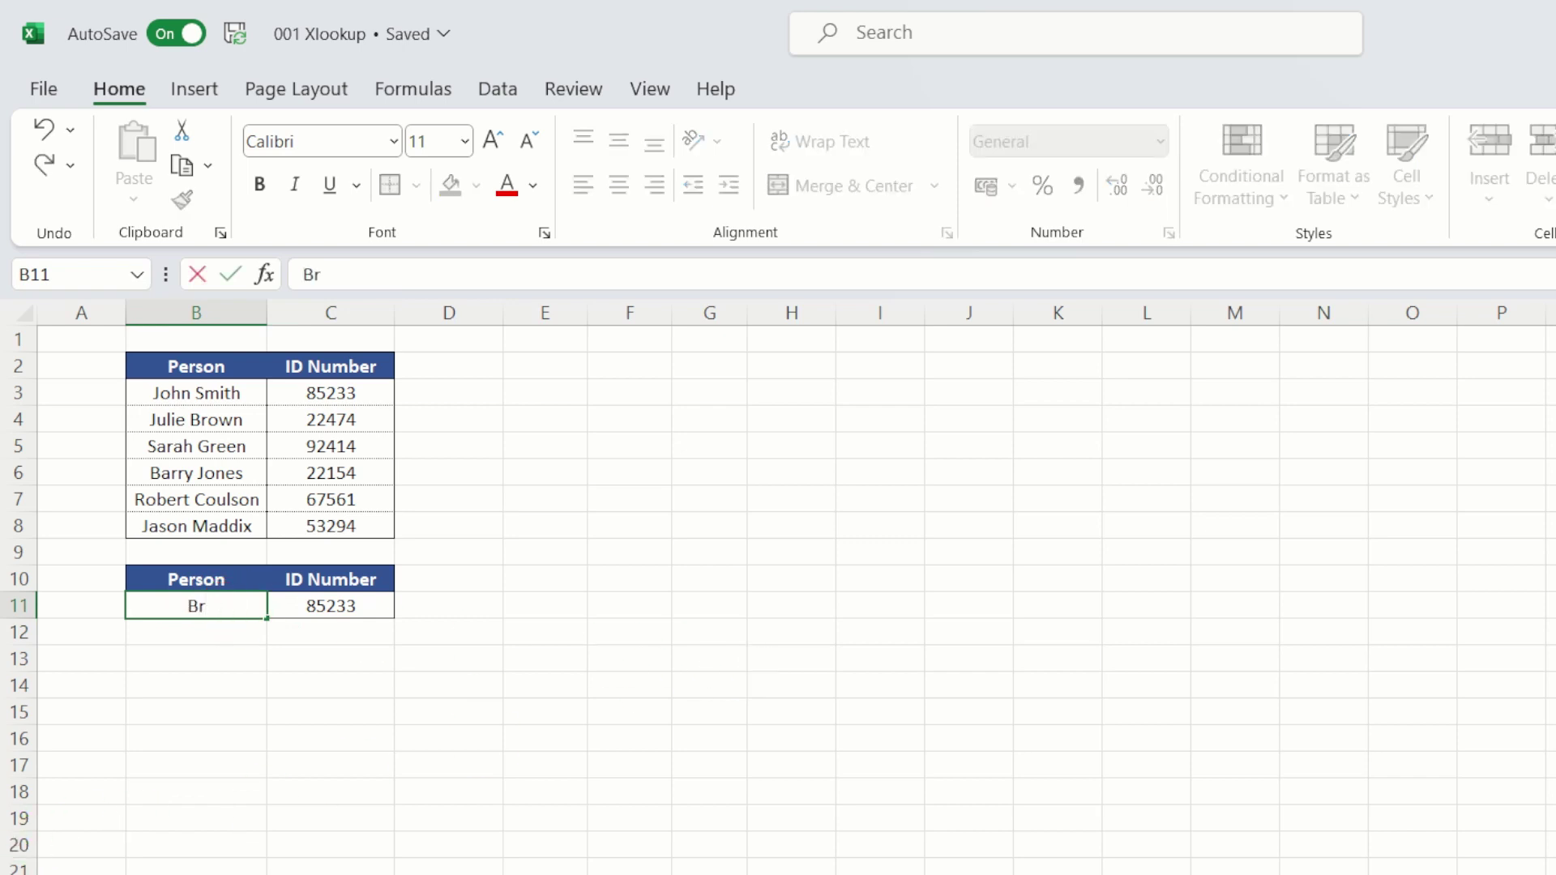
pyautogui.write('own')
pyautogui.press('Return')
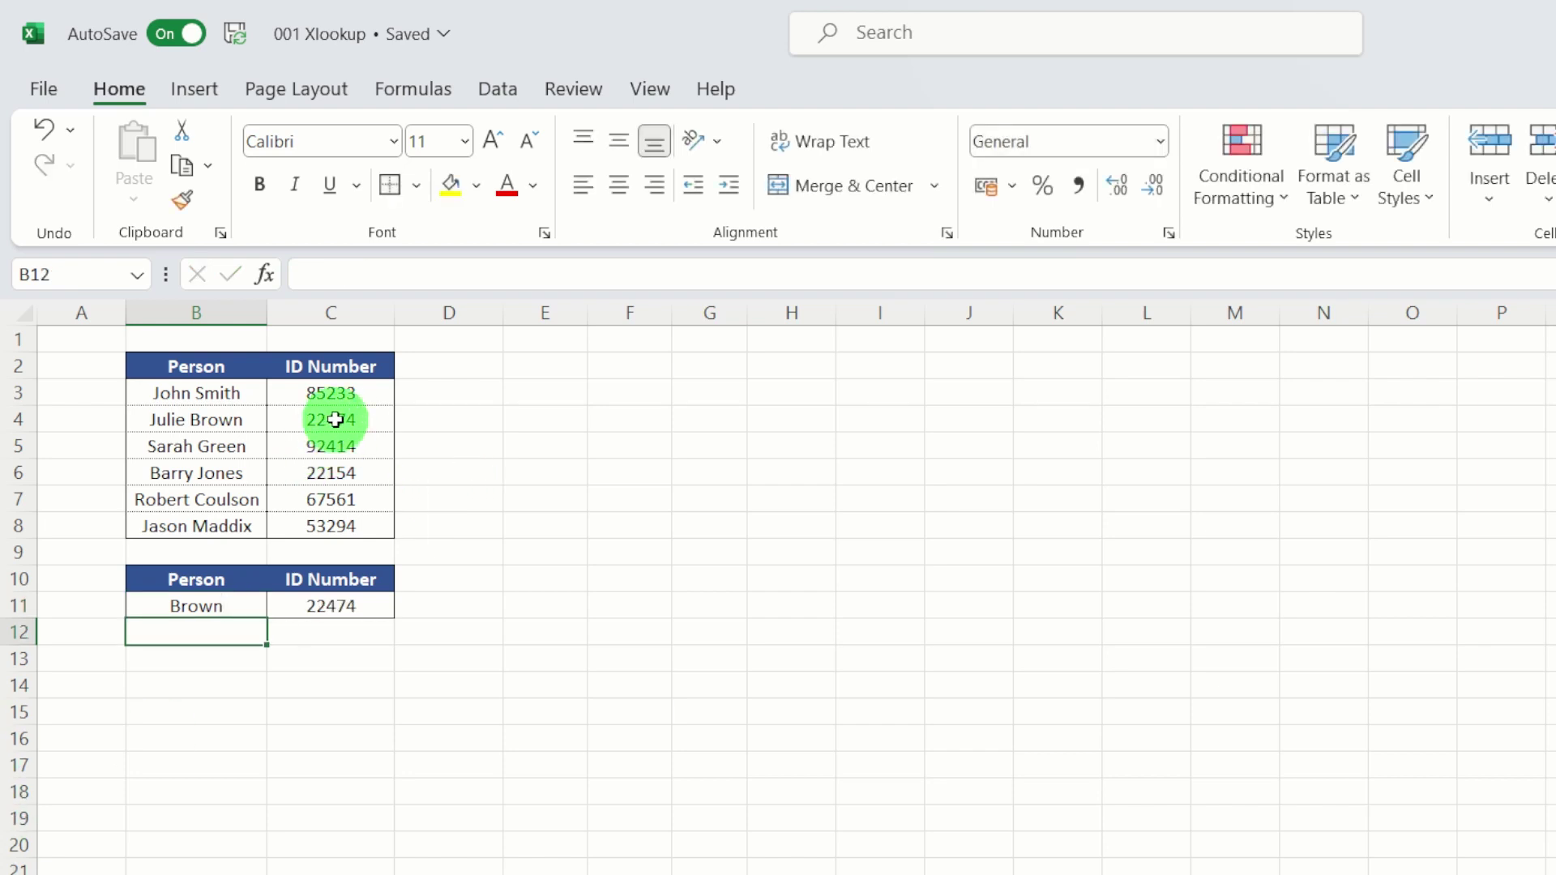
# Step: Change B11 to Moore so C11 shows Not Found
pyautogui.click(213, 603)
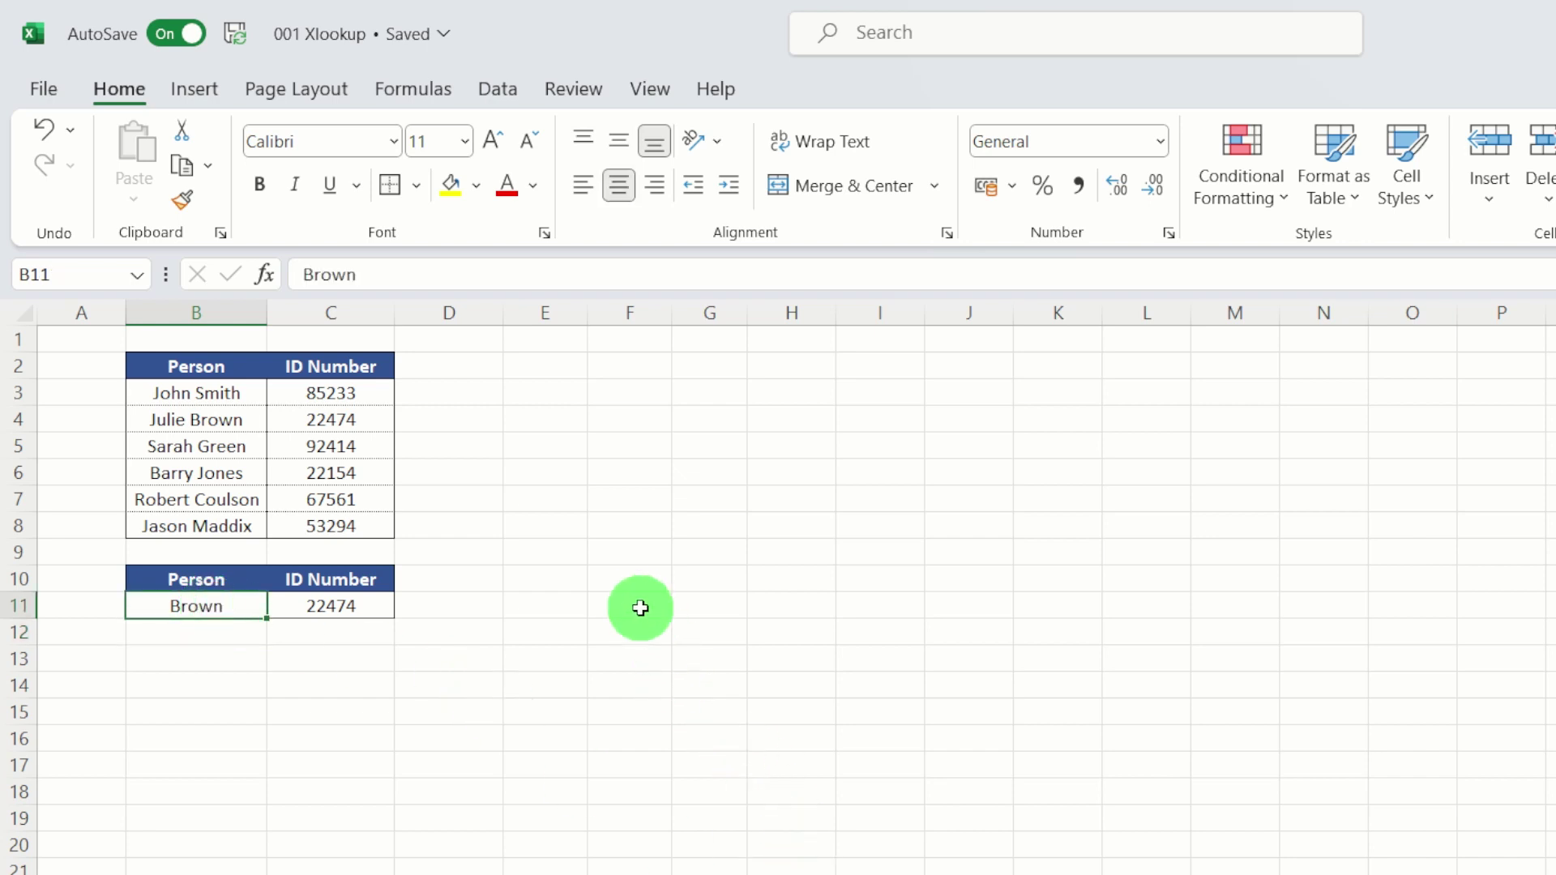
pyautogui.write('Moor')
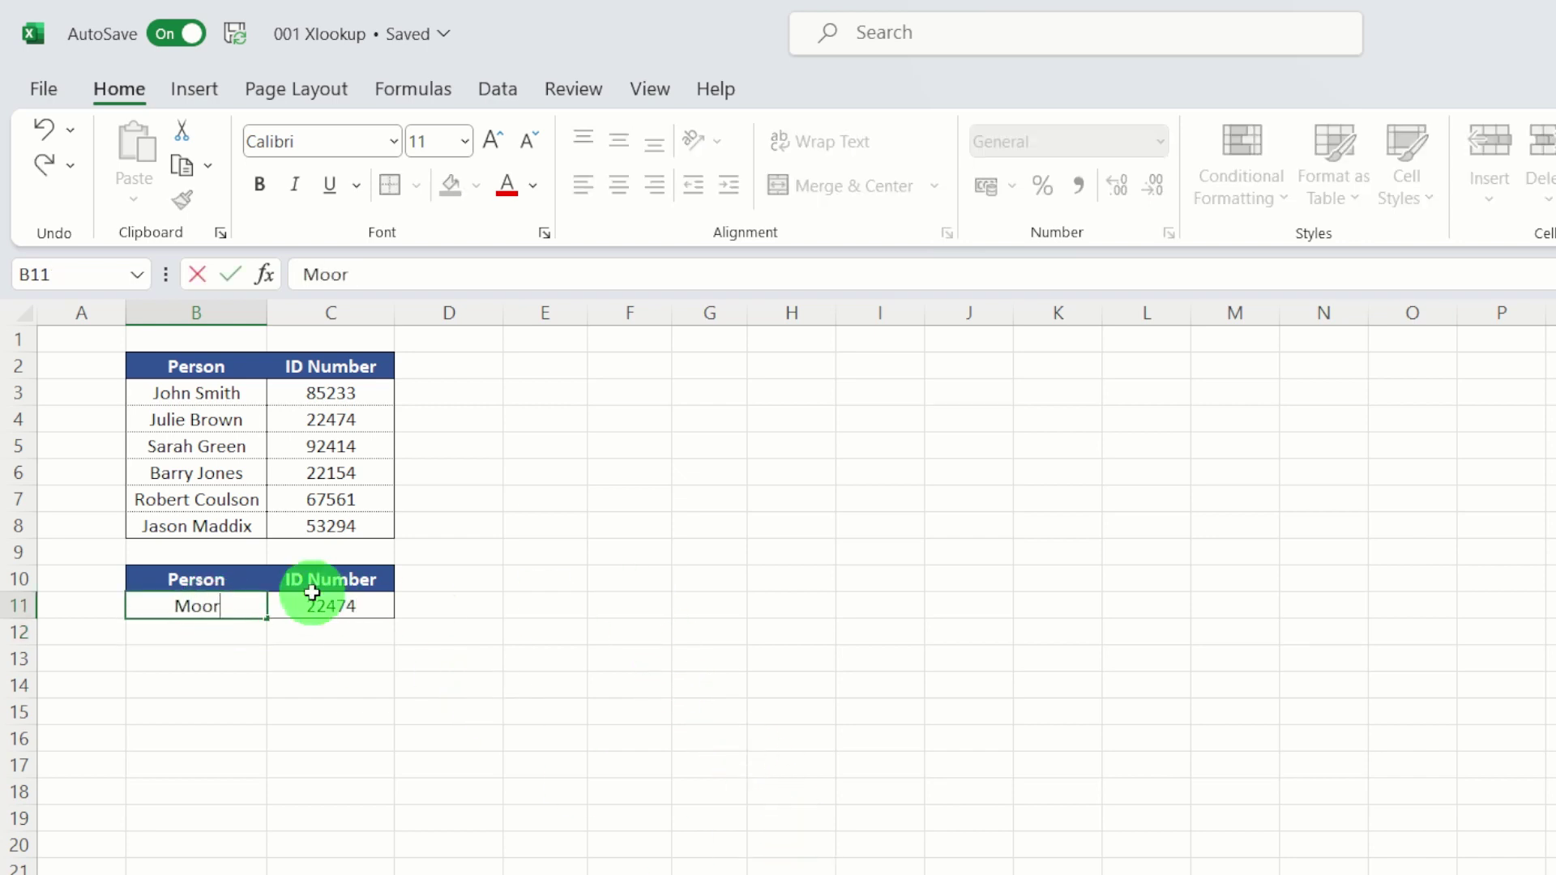
pyautogui.write('e')
pyautogui.press('Return')
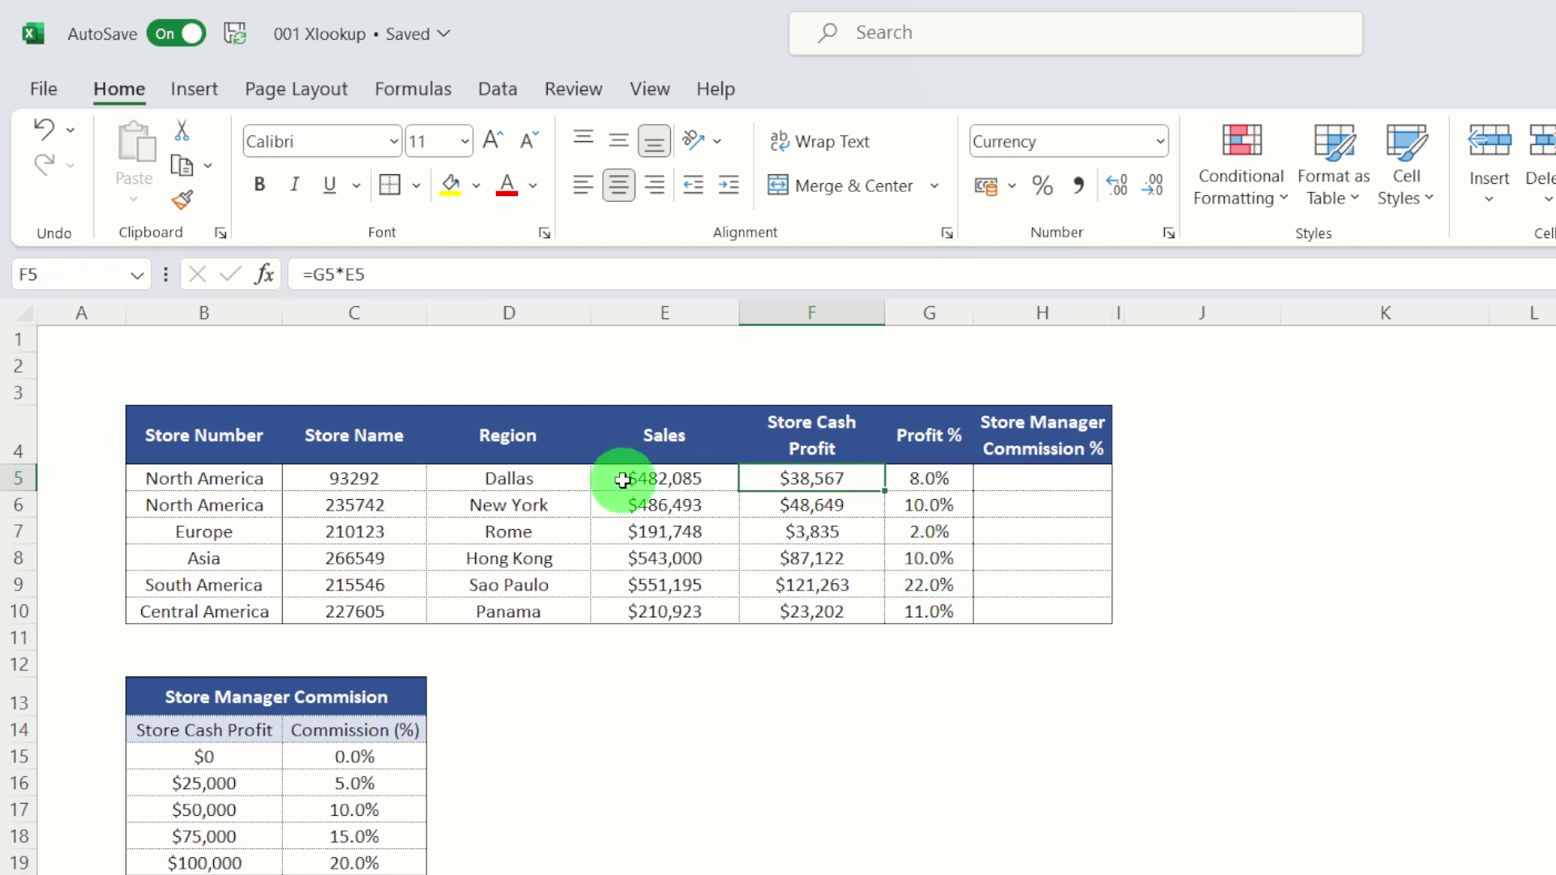
# Step: Start H5's XLOOKUP with lookup value F5 and absolute tier range $B$15:$B$19
pyautogui.click(1045, 478)
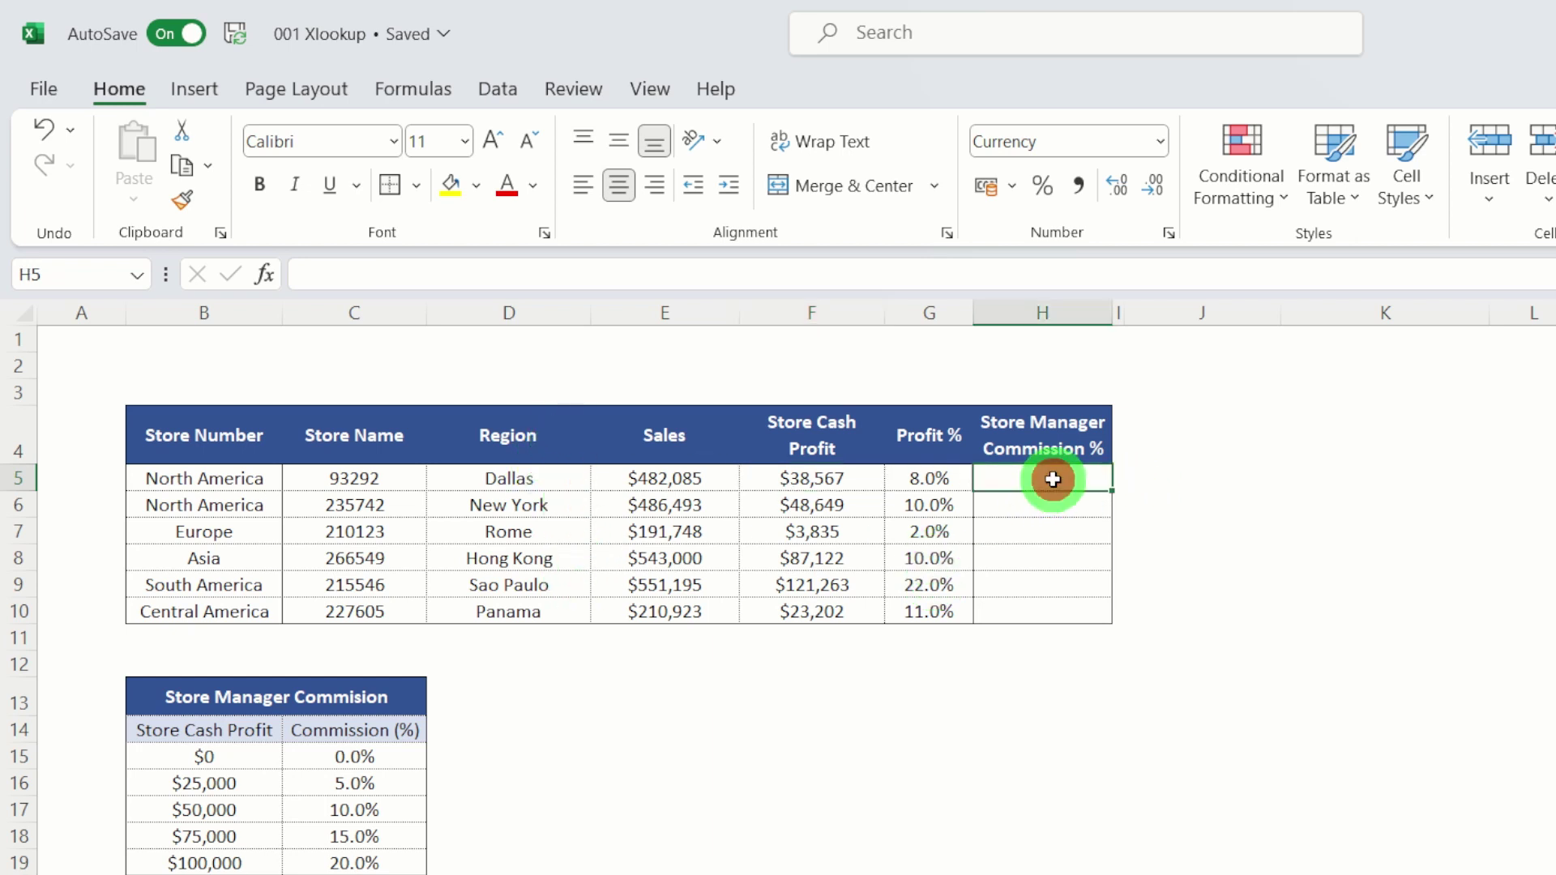
pyautogui.click(325, 269)
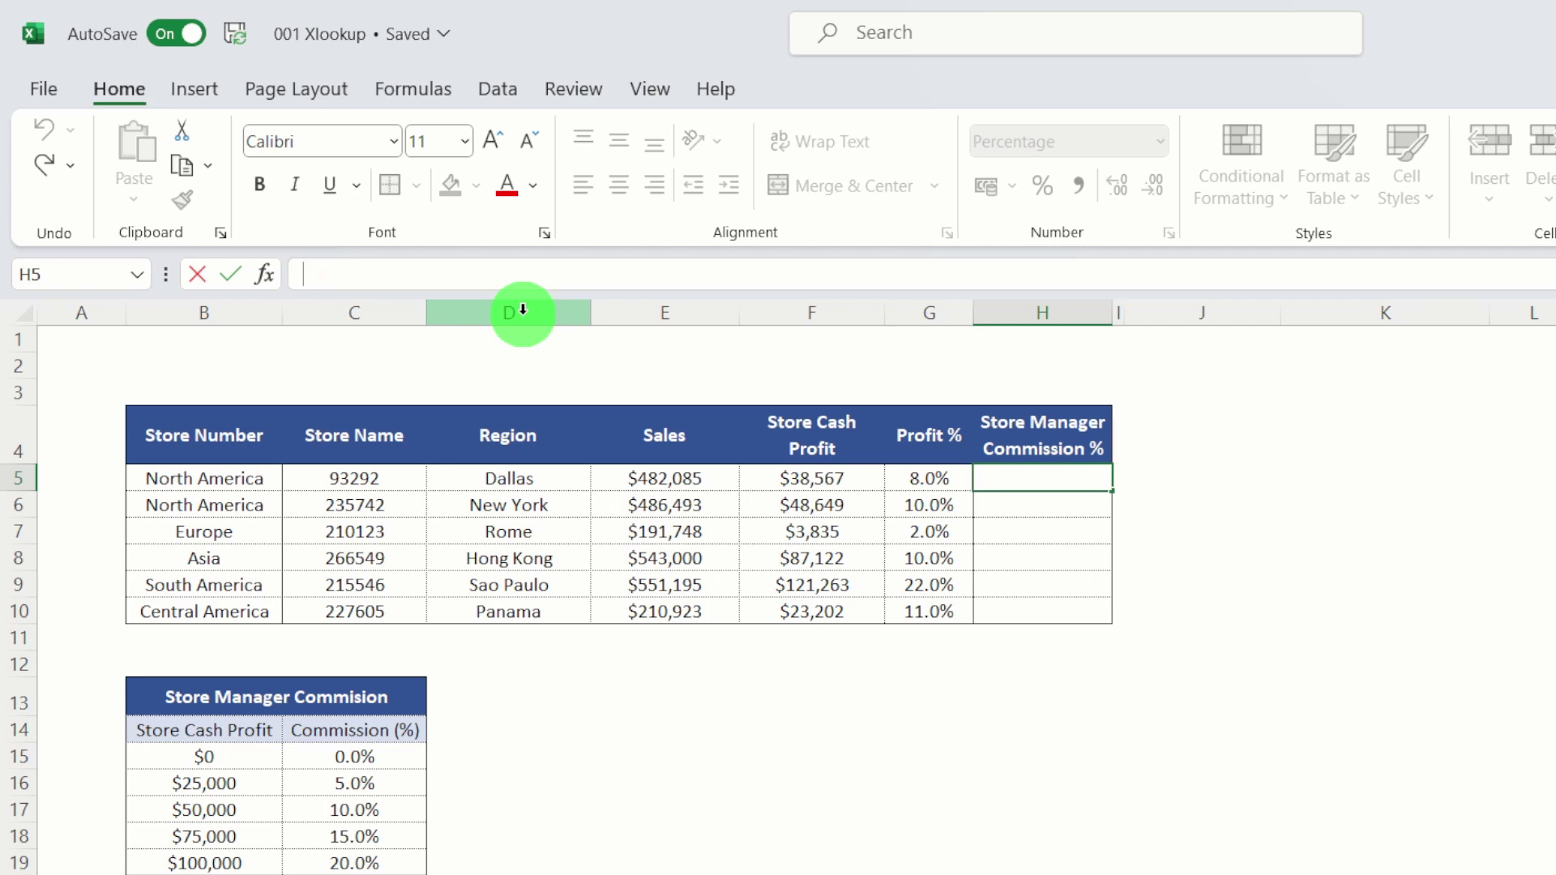
pyautogui.write('=xl')
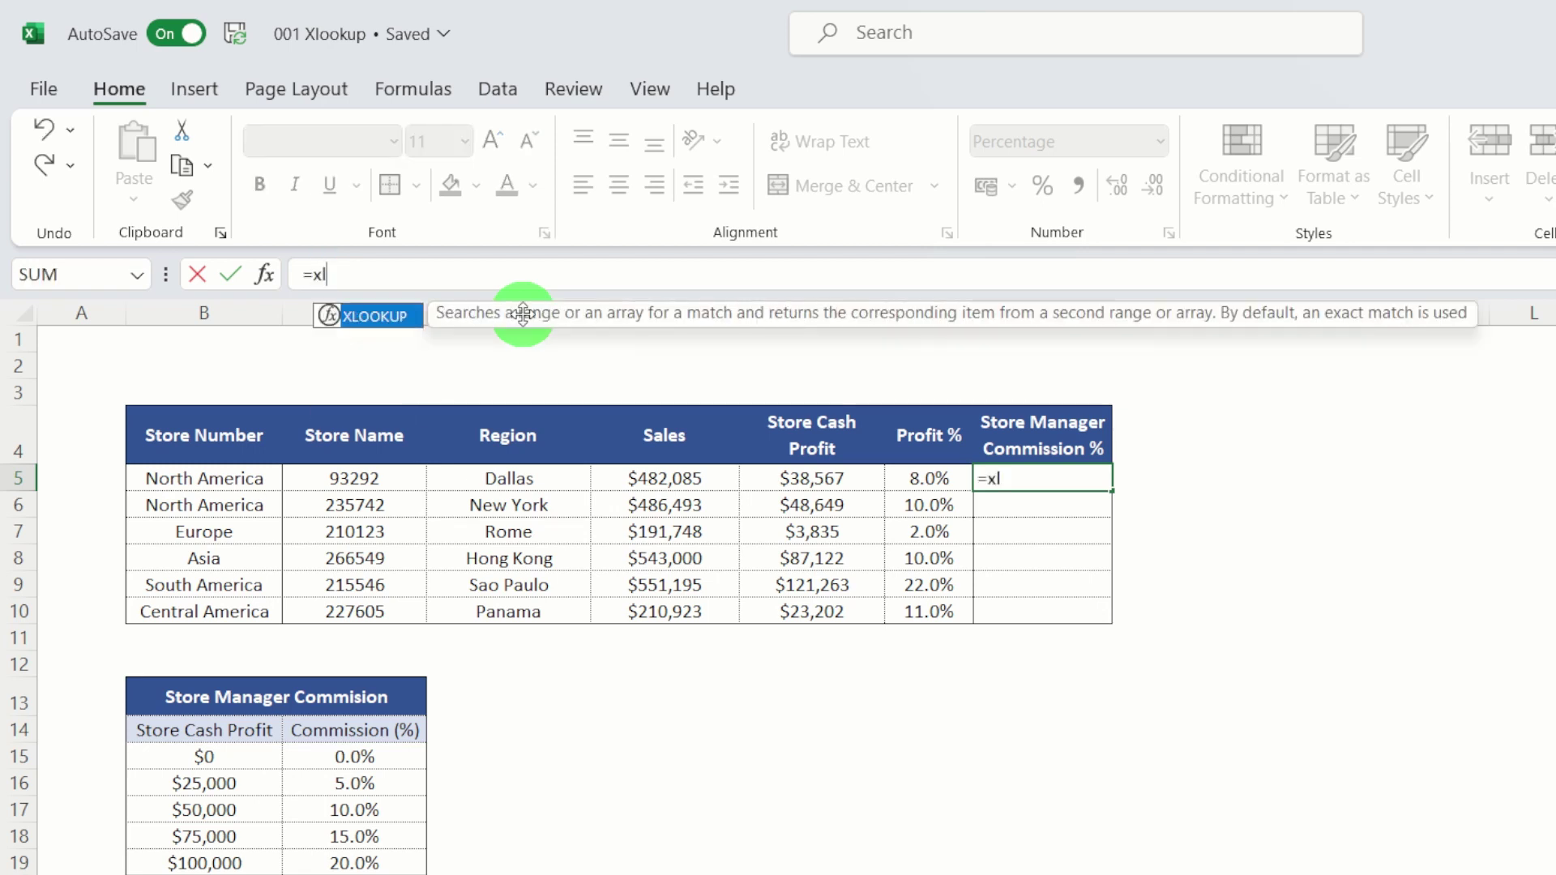
pyautogui.press('Tab')
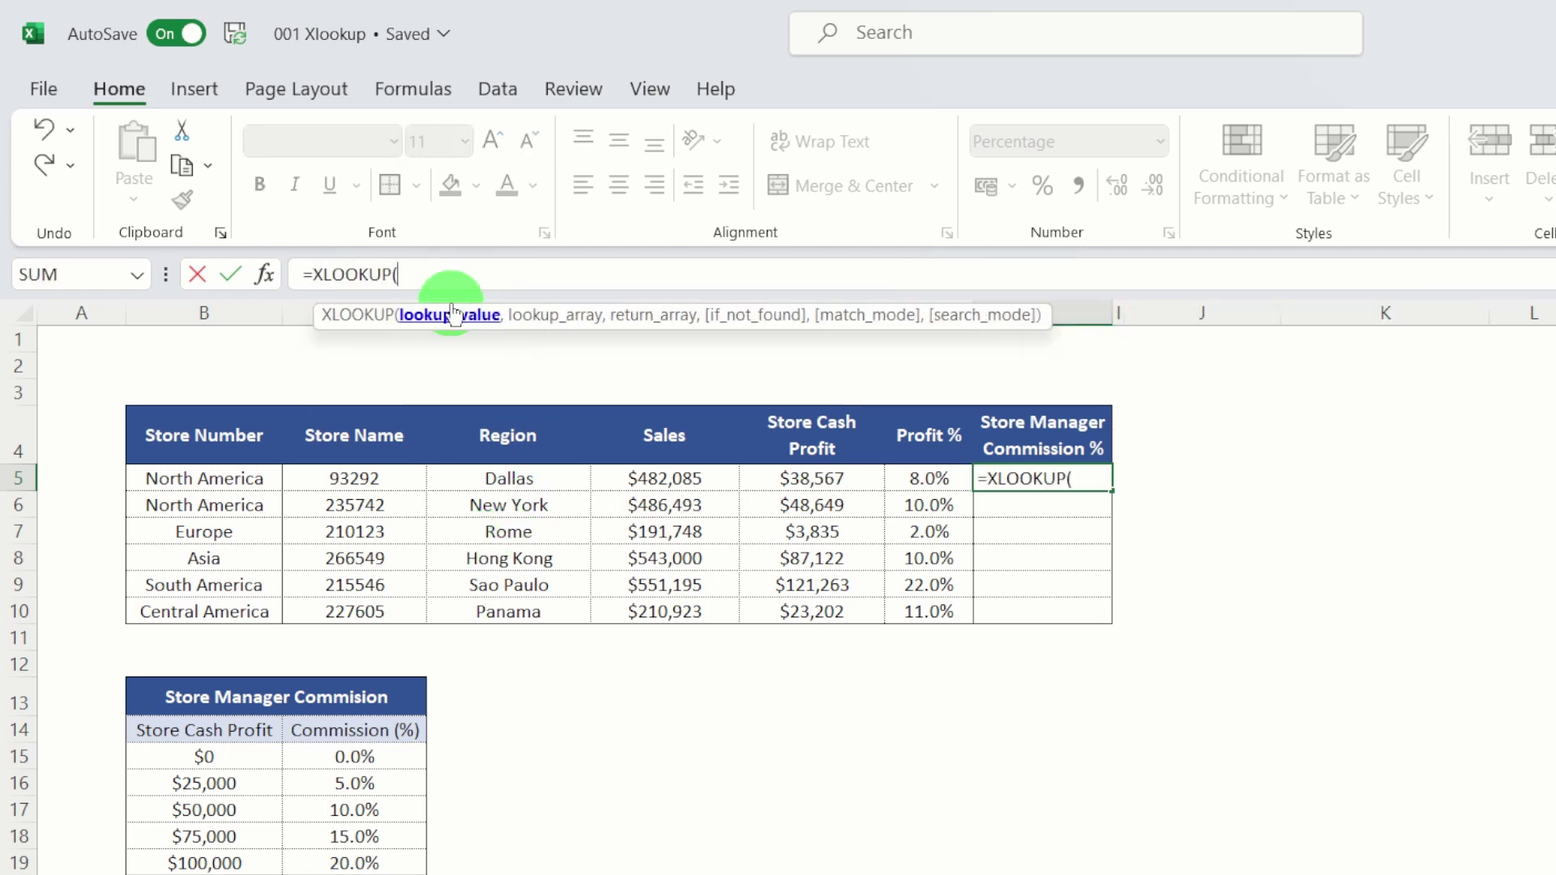
pyautogui.click(816, 478)
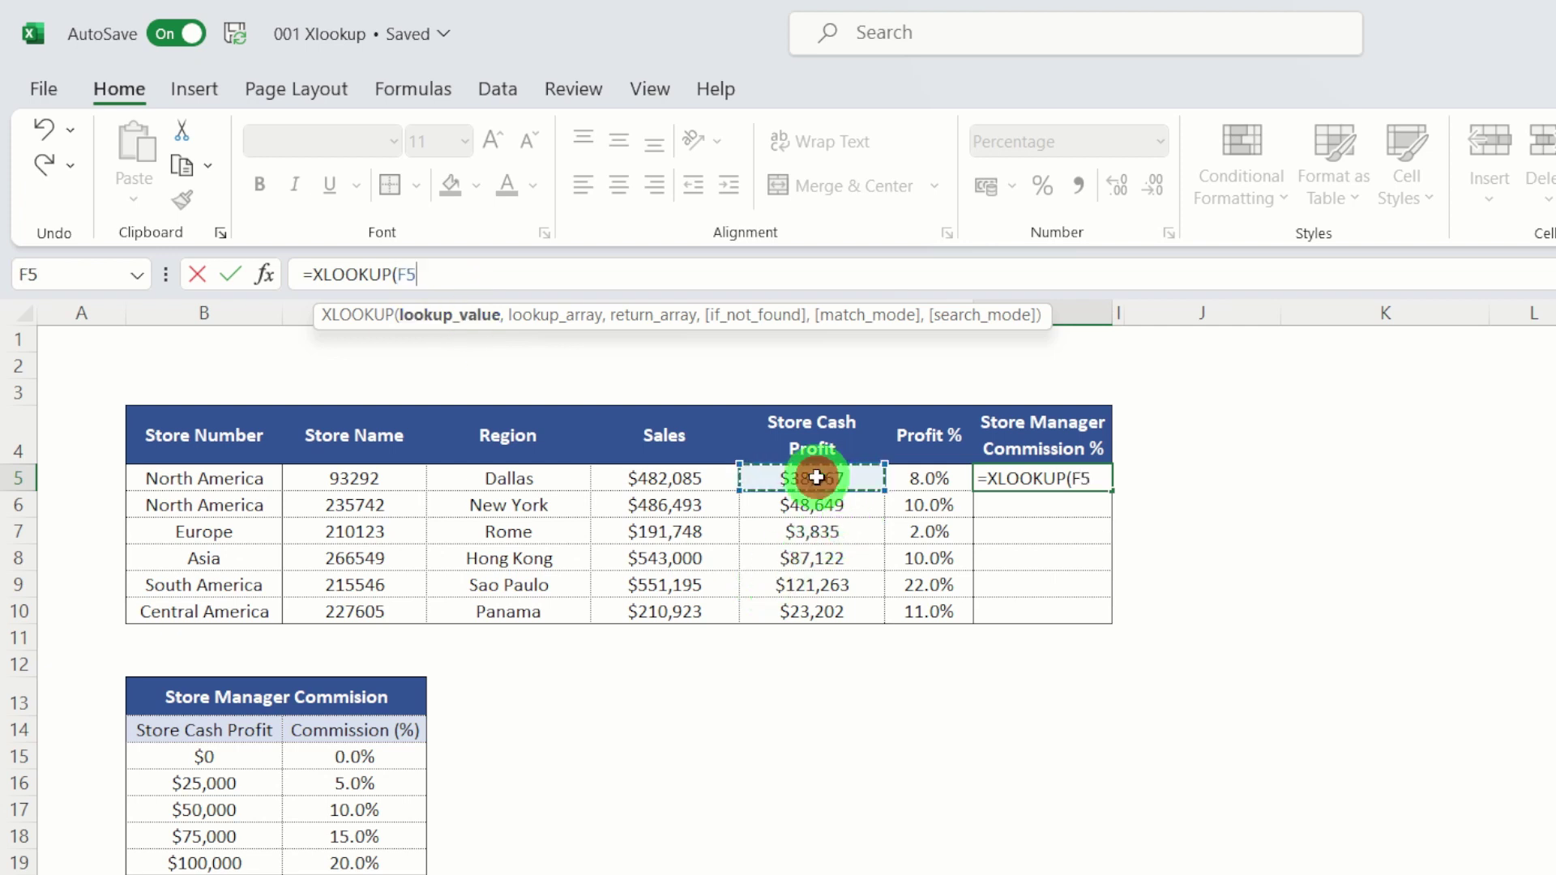
pyautogui.write(',')
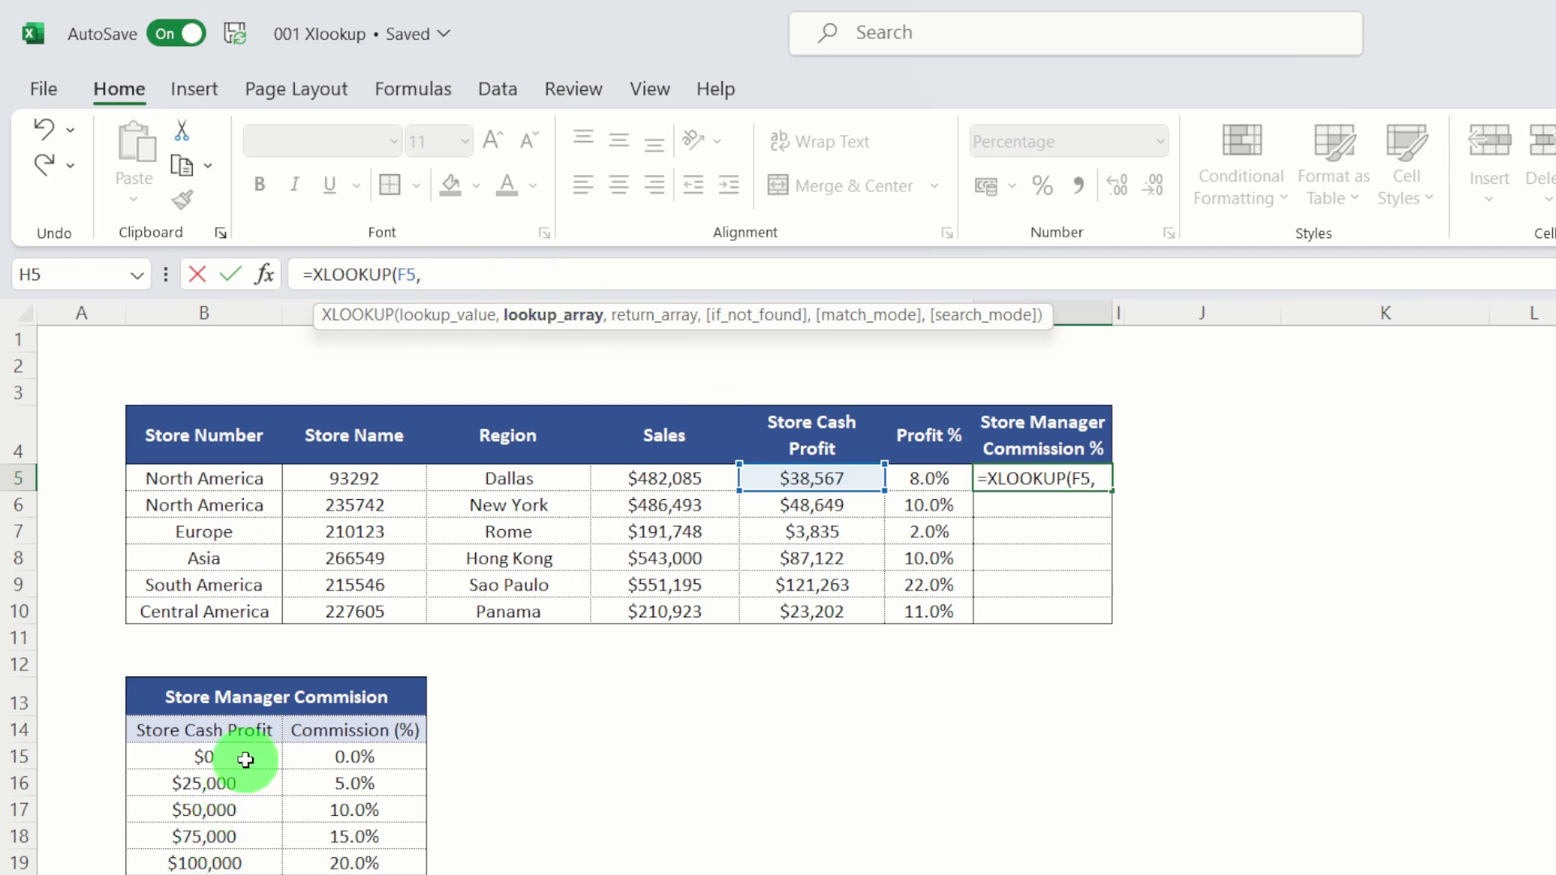
pyautogui.moveTo(245, 760); pyautogui.dragTo(240, 853)
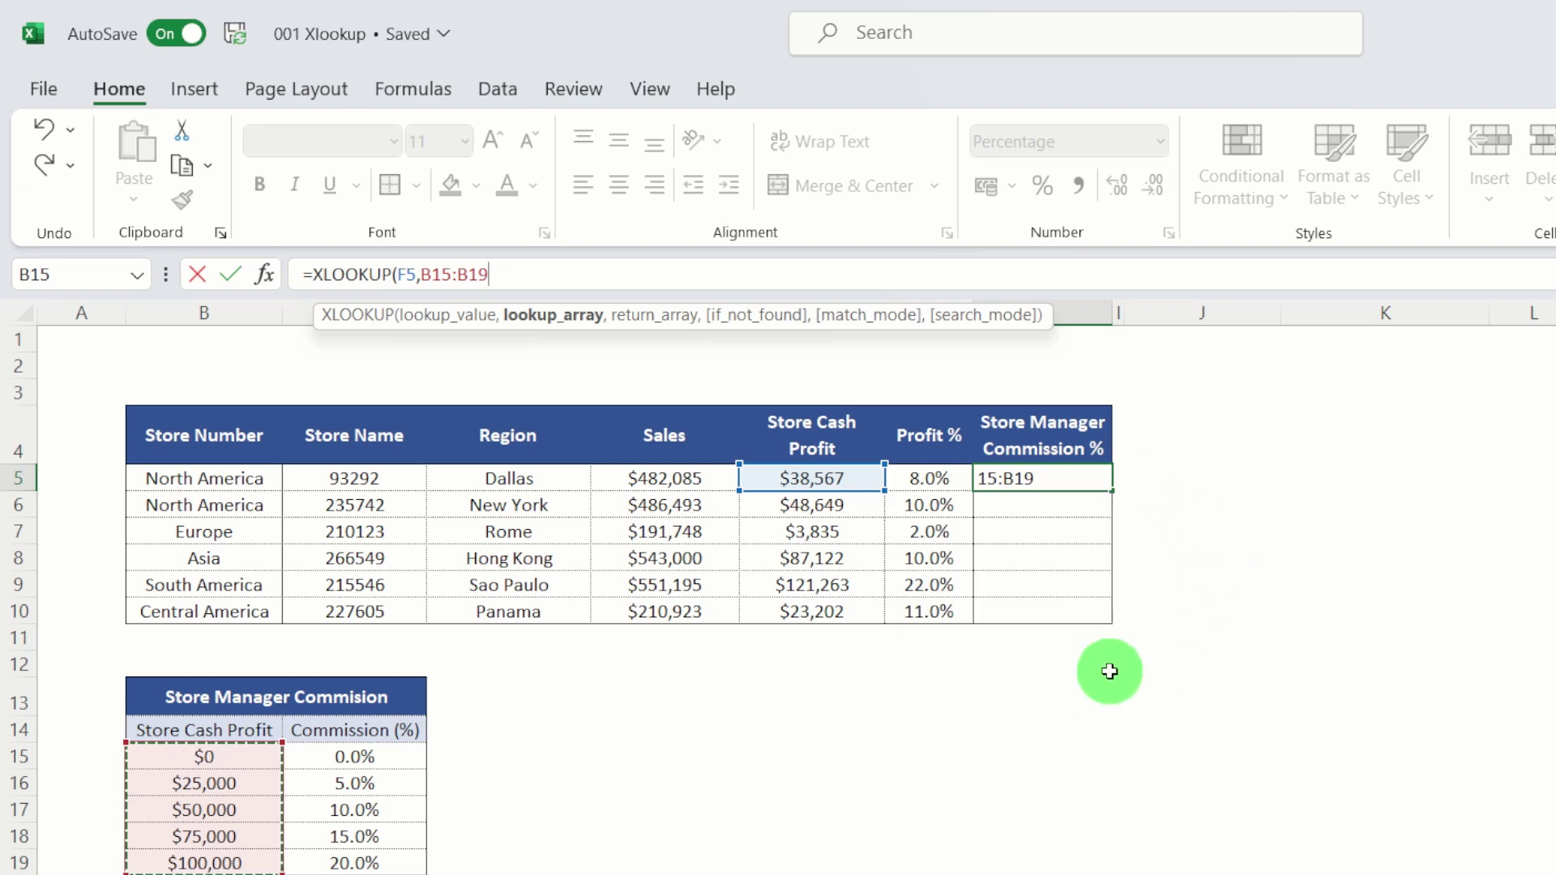
pyautogui.press('F4')
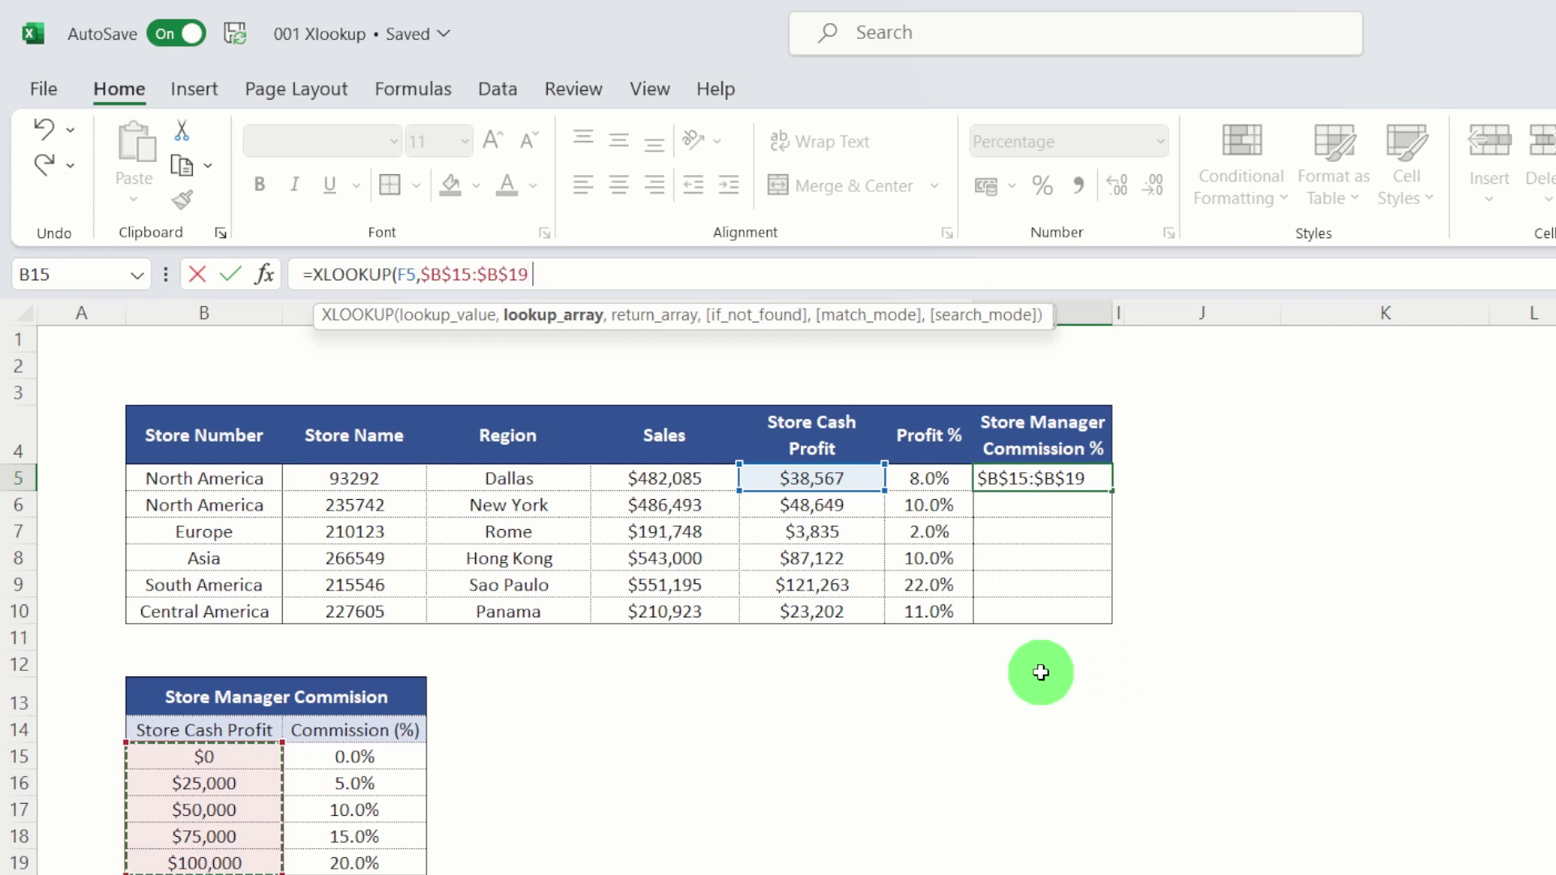
pyautogui.write(',')
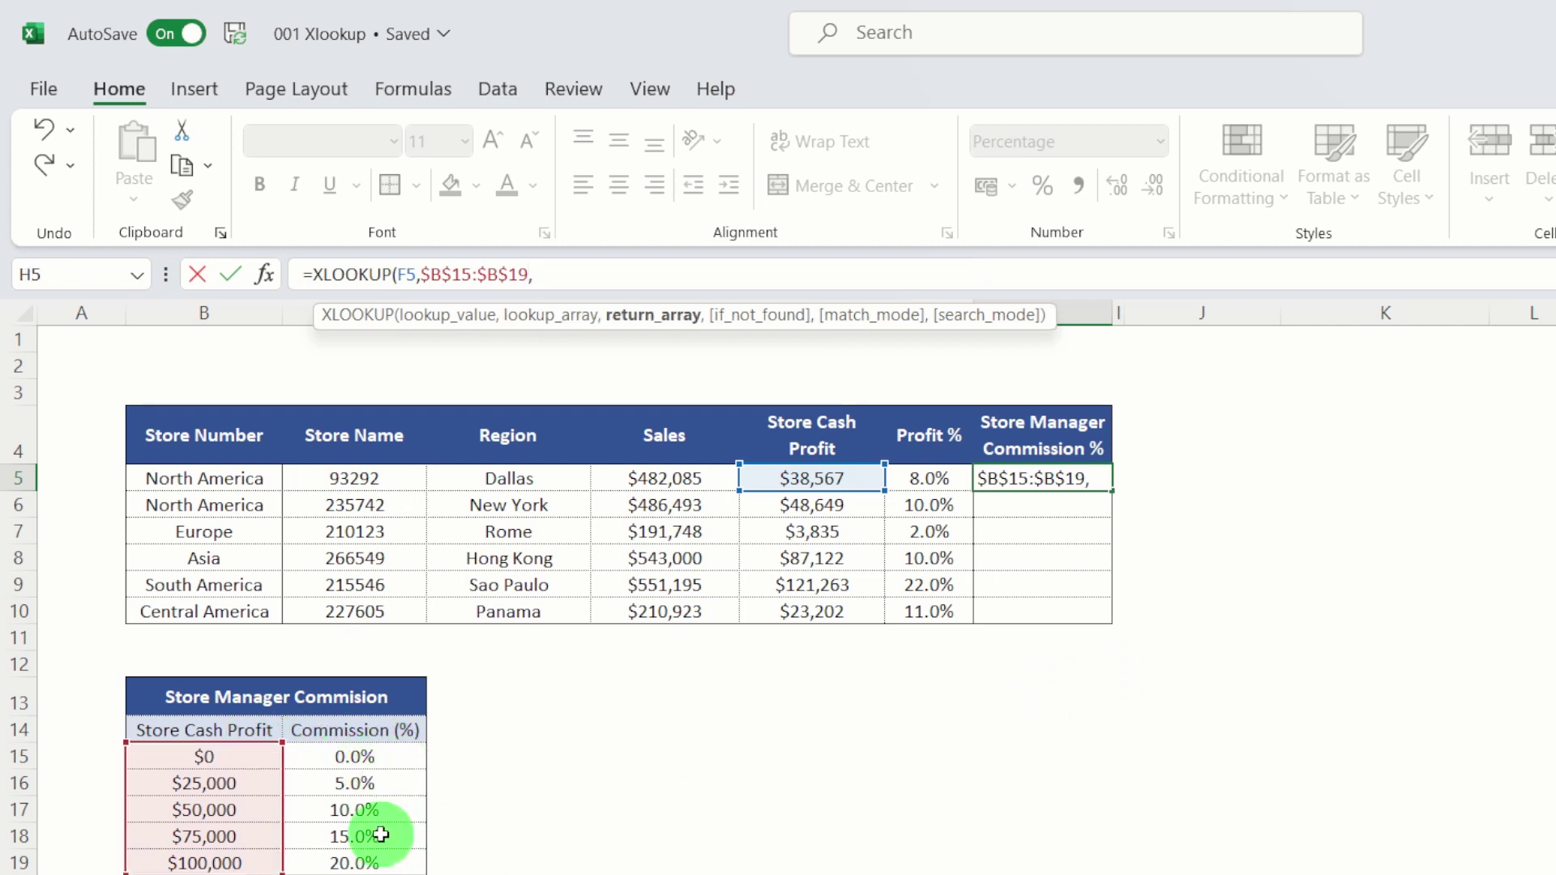
# Step: Add return range $C$15:$C$19 and match mode -1, so H5 shows 5.0%
pyautogui.click(387, 758)
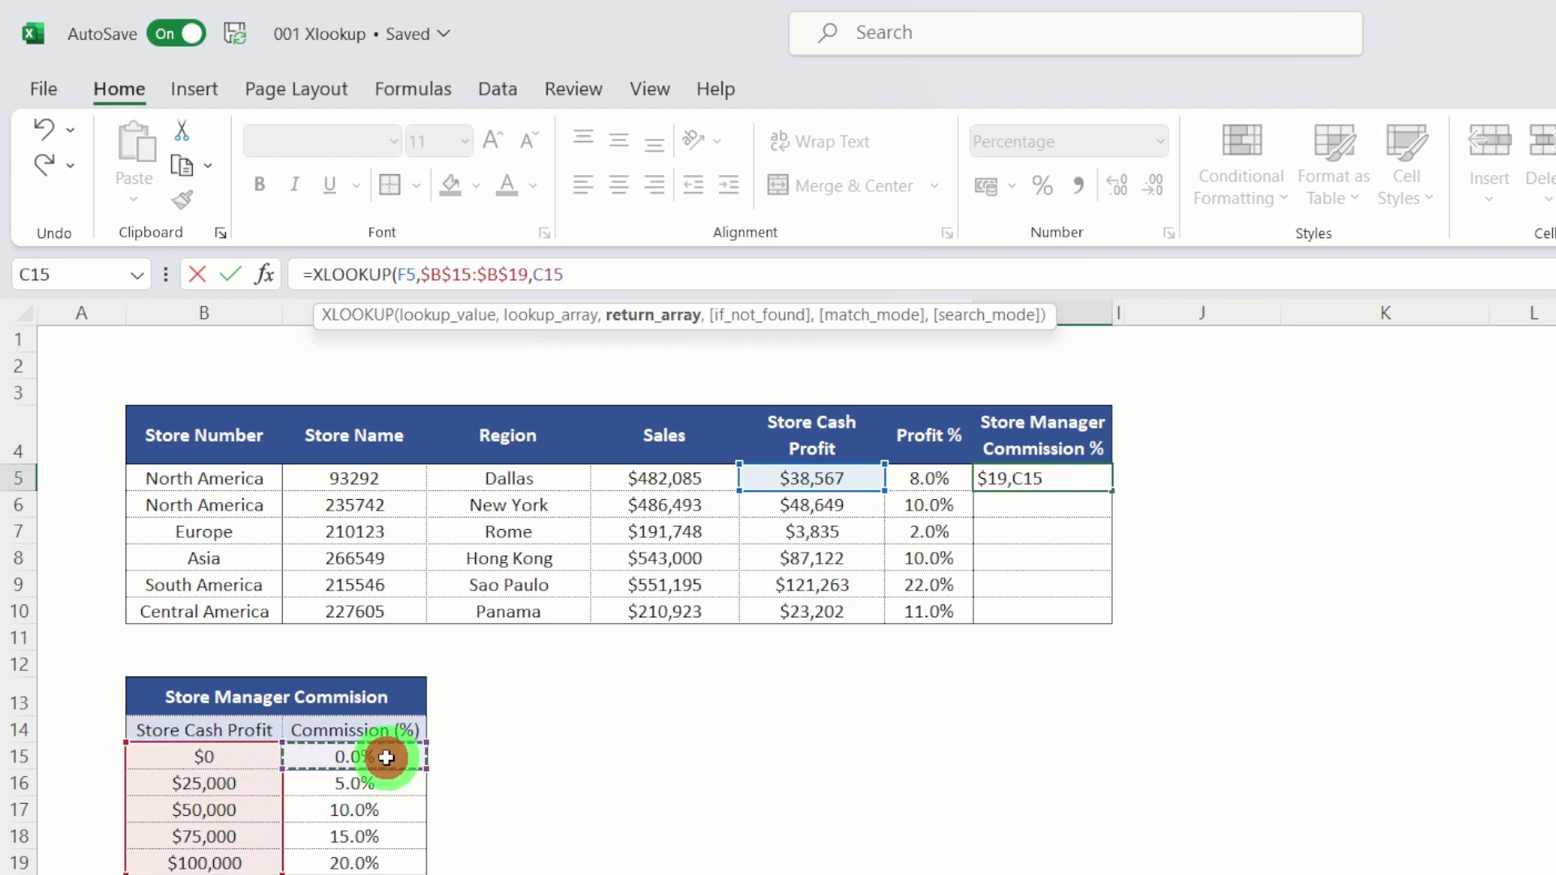
pyautogui.hotkey('ctrl', 'shift', 'Down')
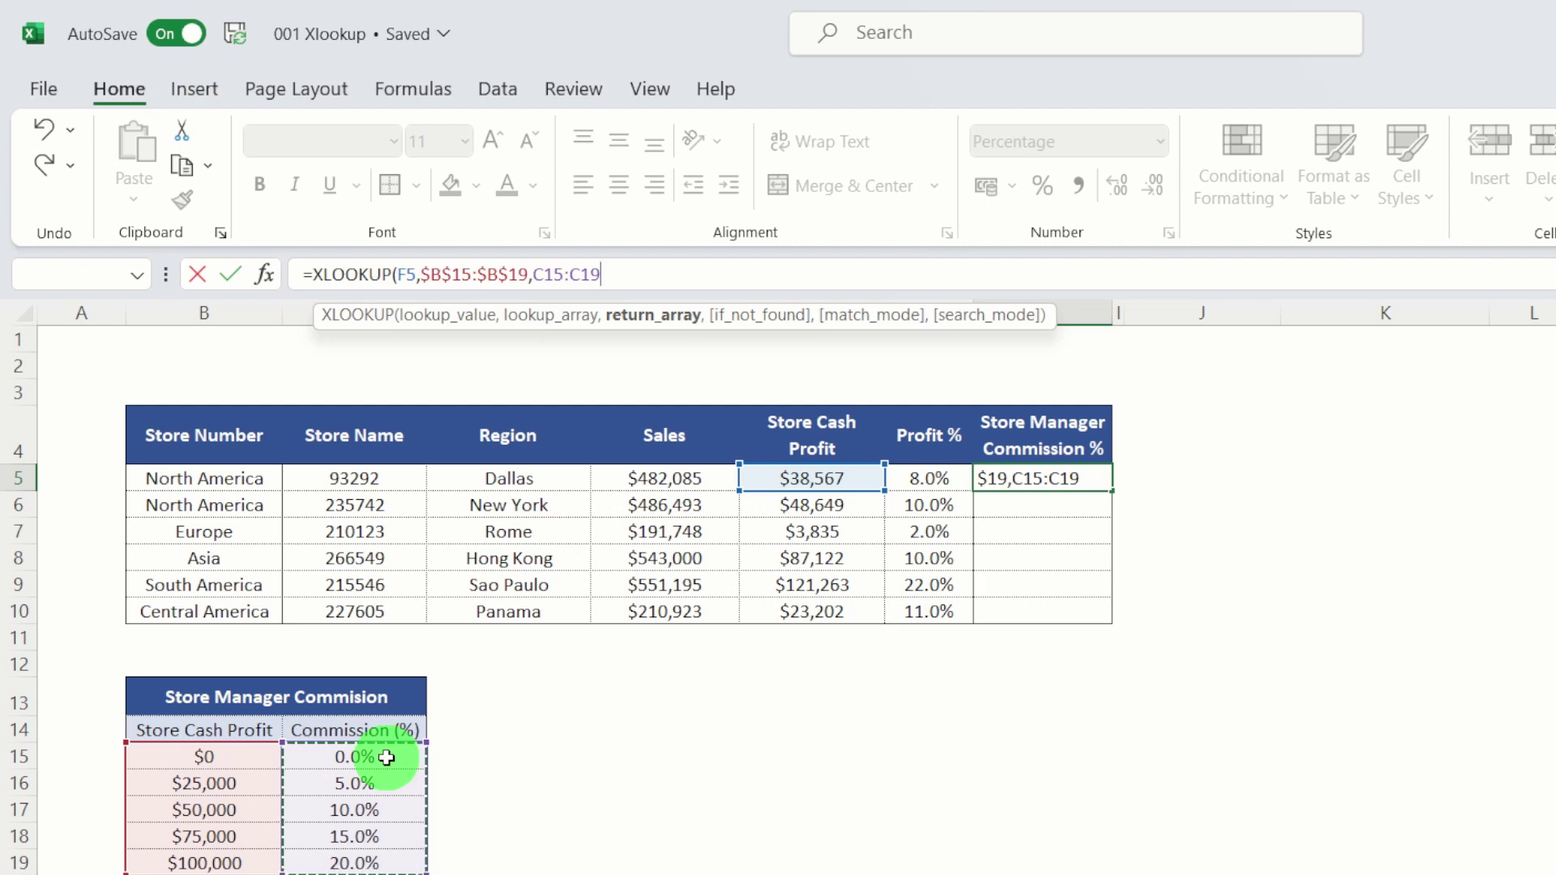
pyautogui.press('F4')
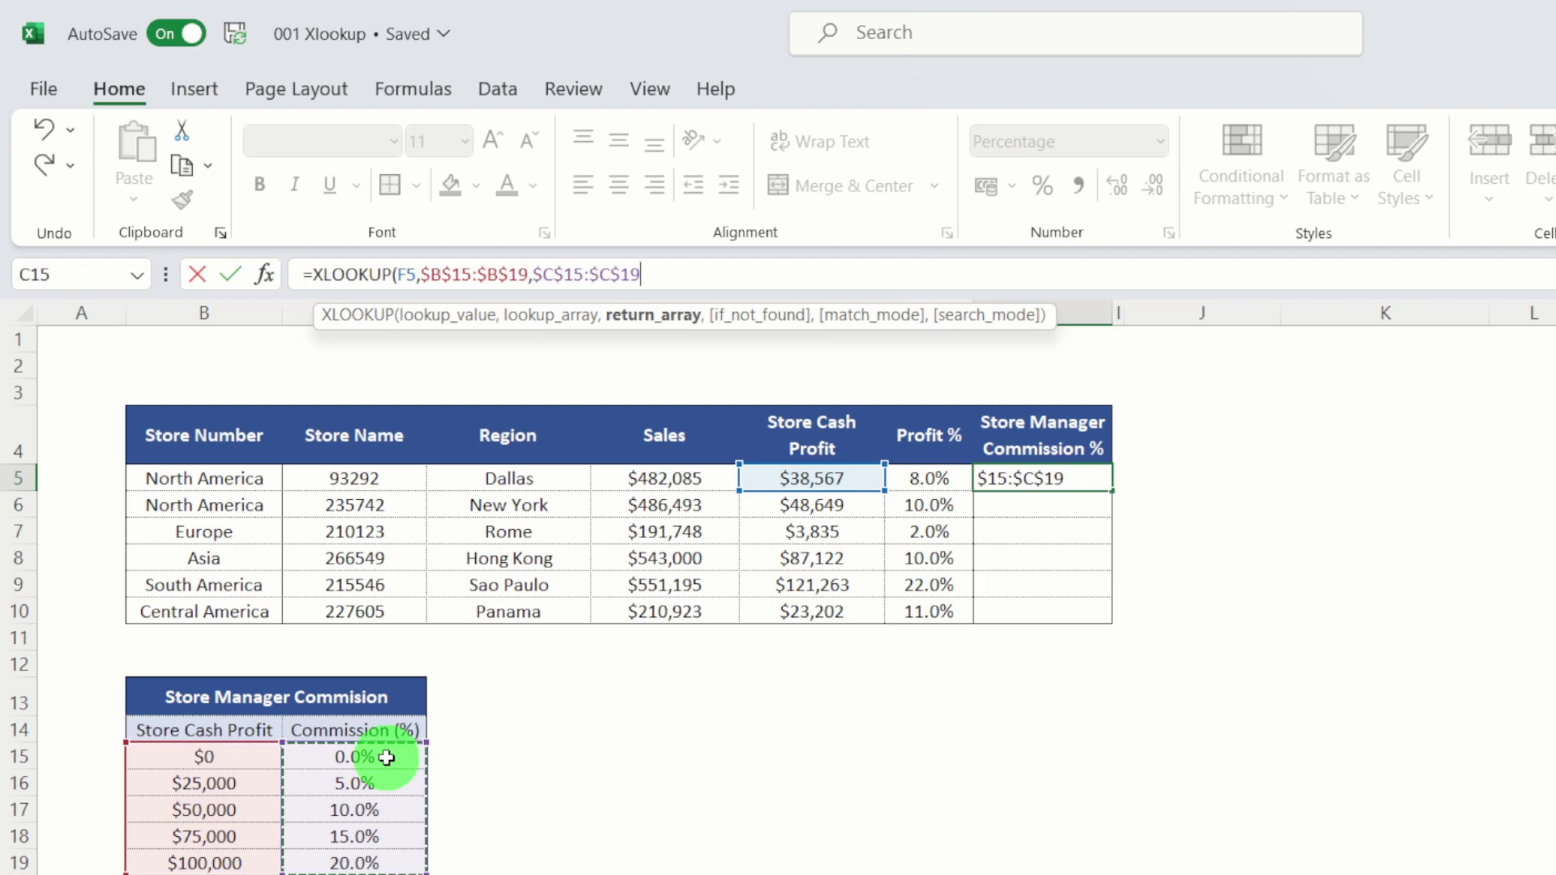
pyautogui.write(',')
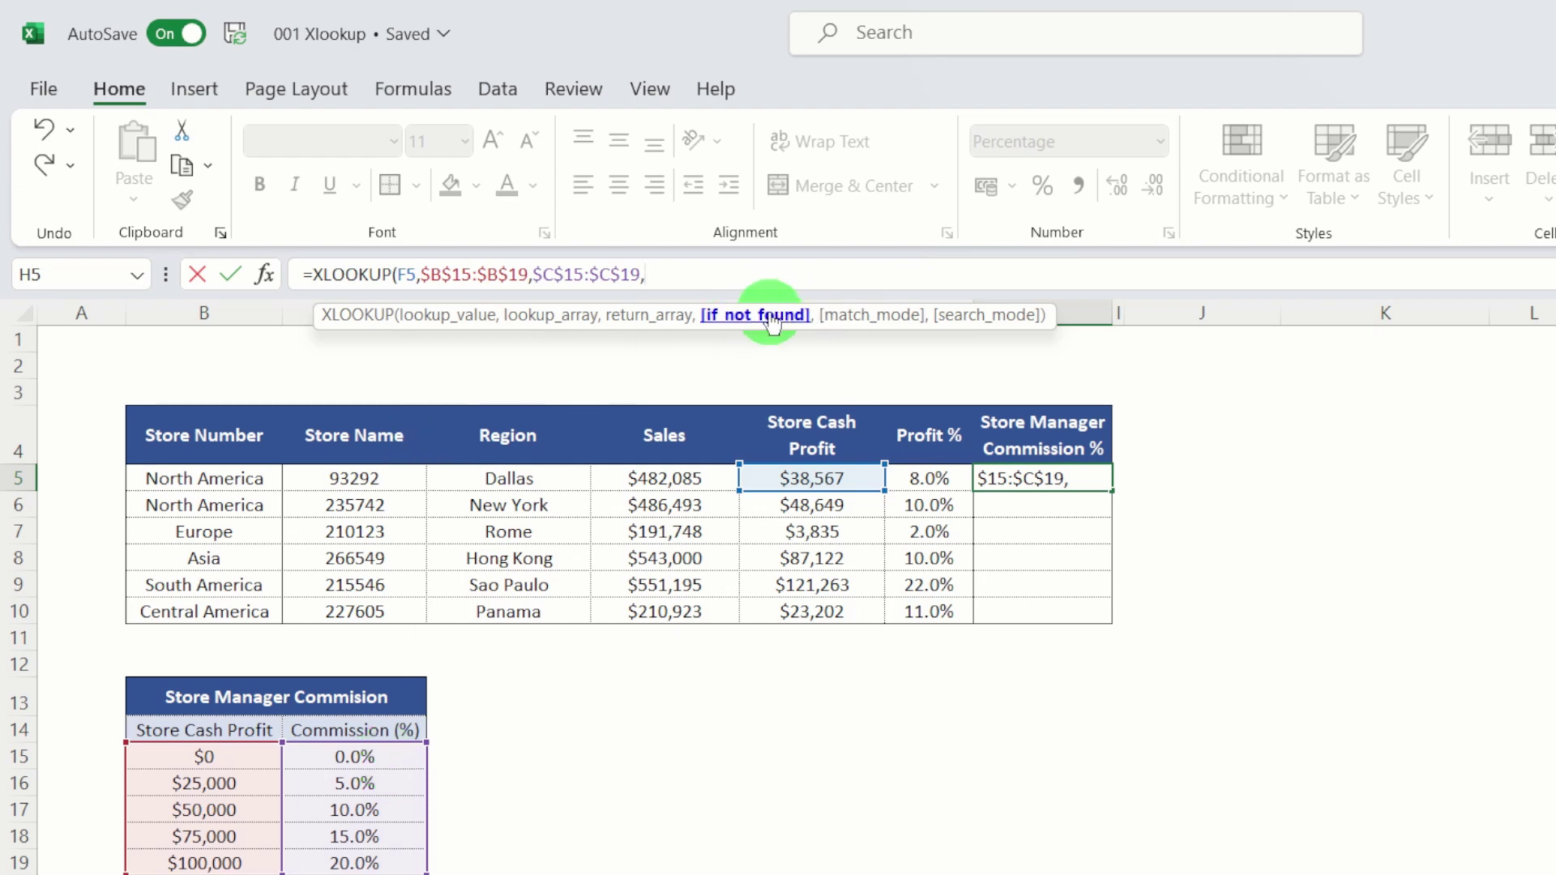
pyautogui.write(',')
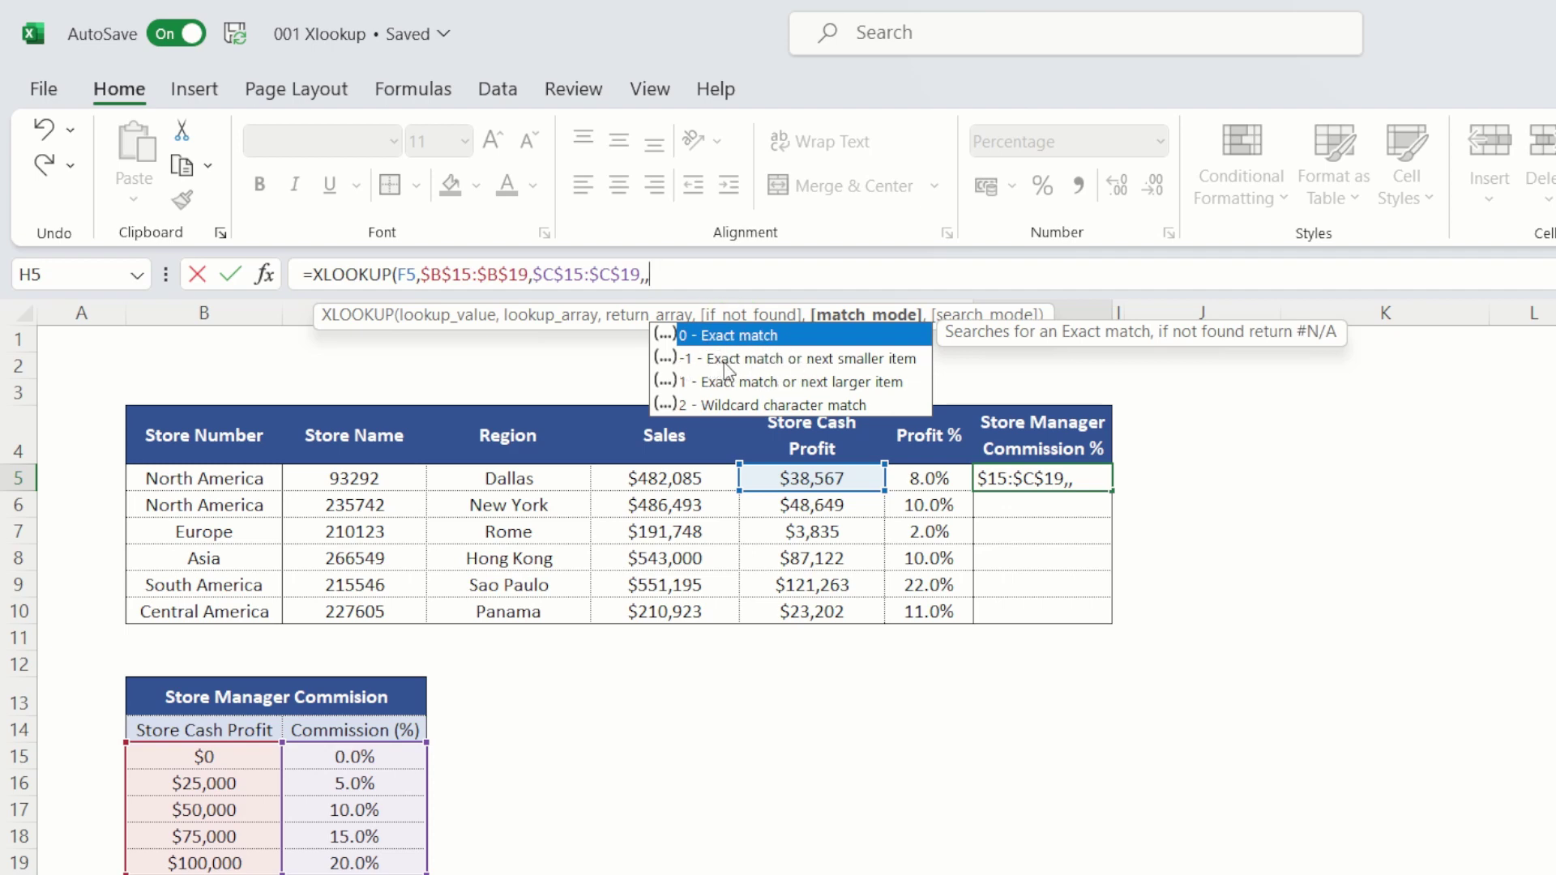
pyautogui.click(814, 358)
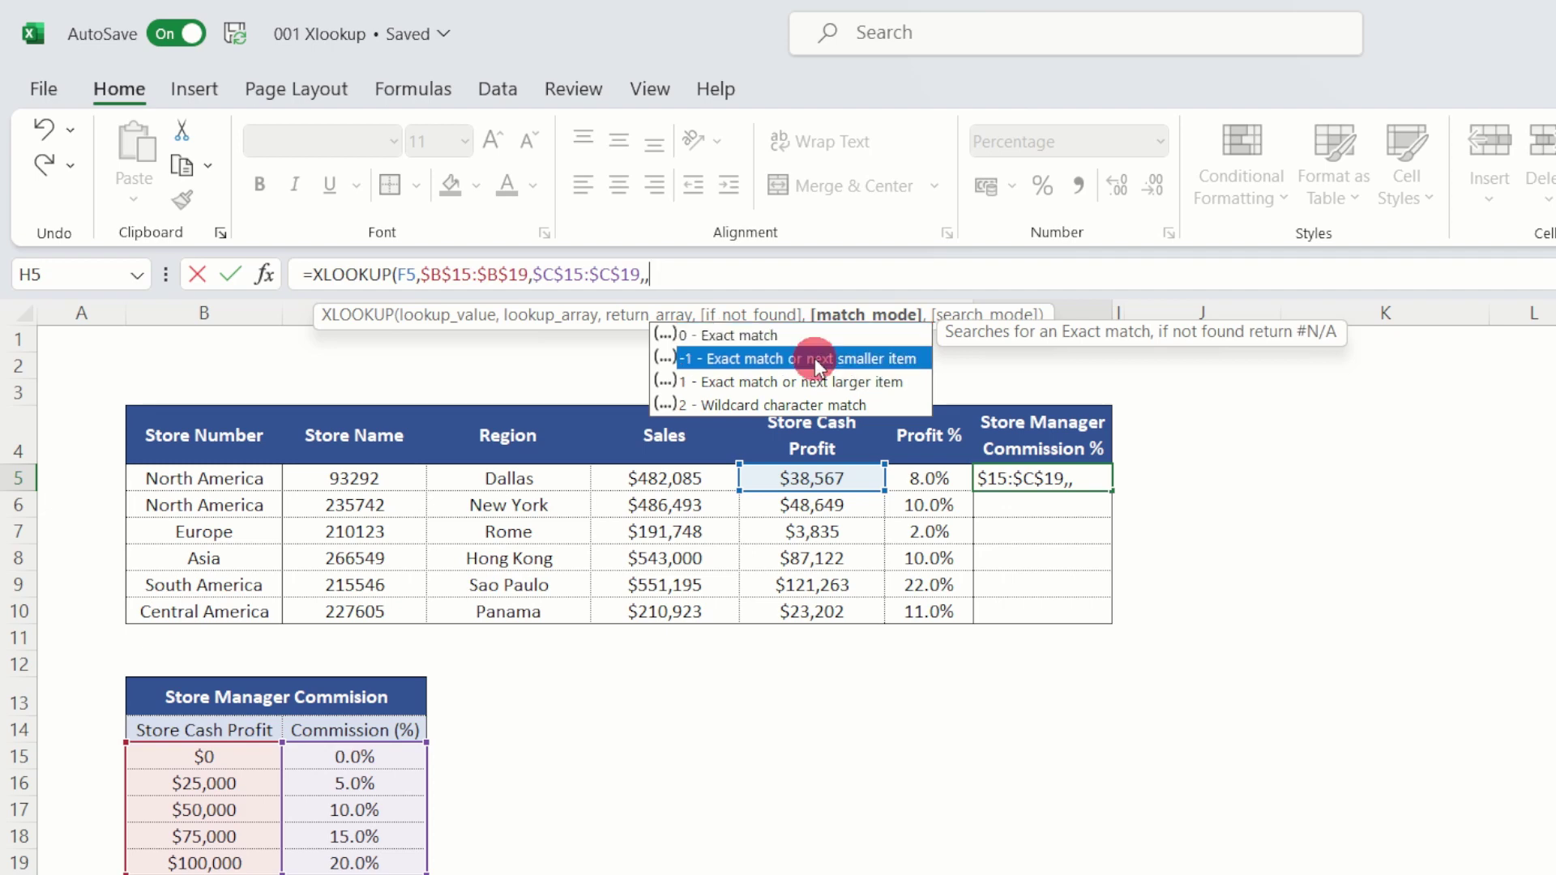
pyautogui.doubleClick(814, 359)
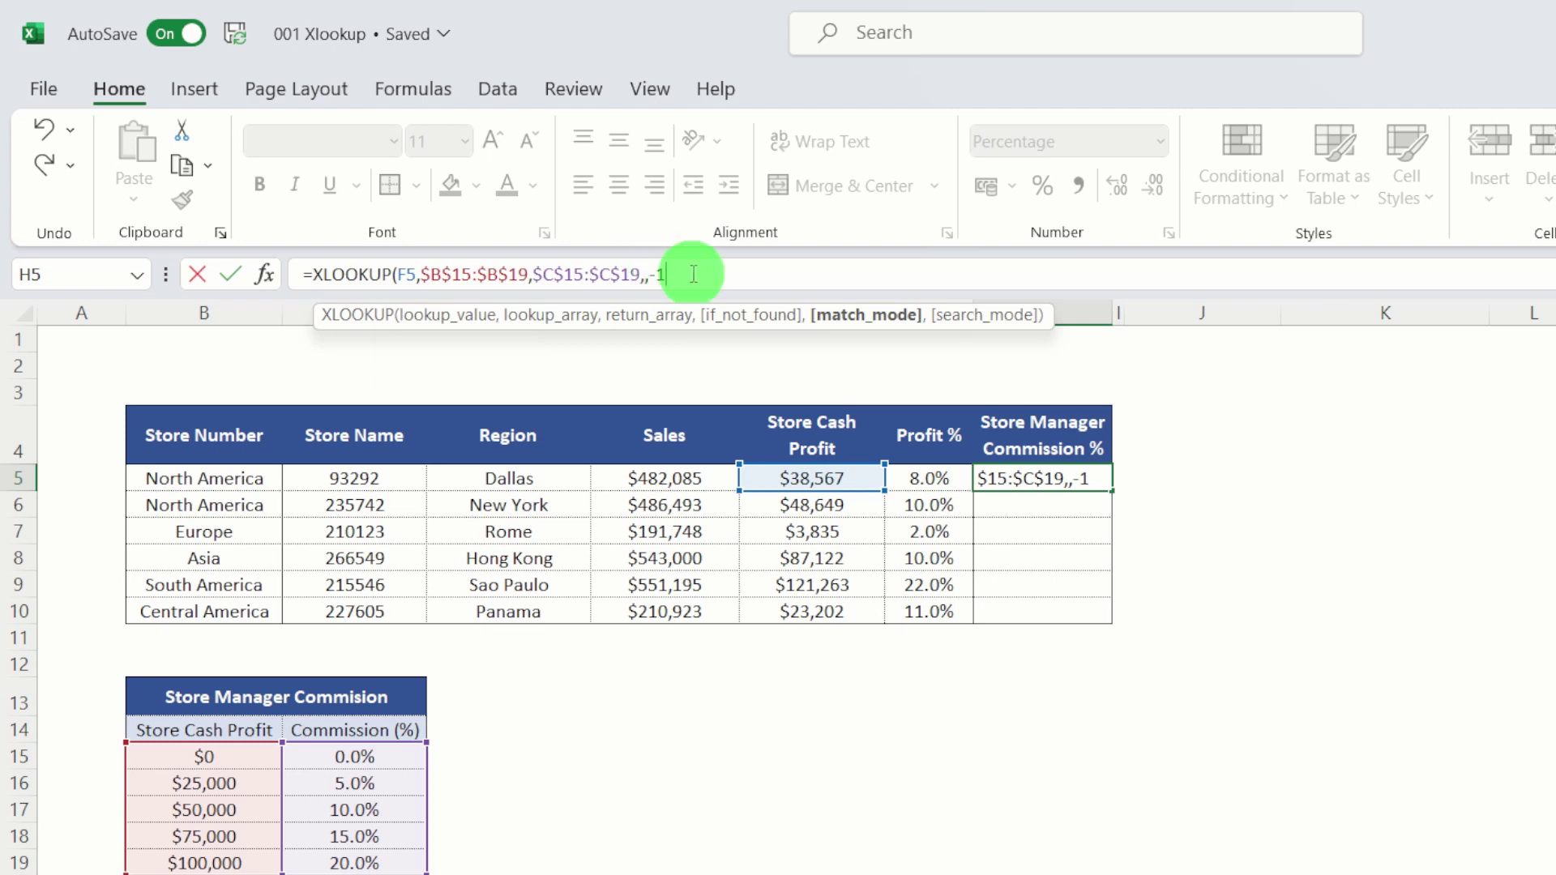
pyautogui.write(')')
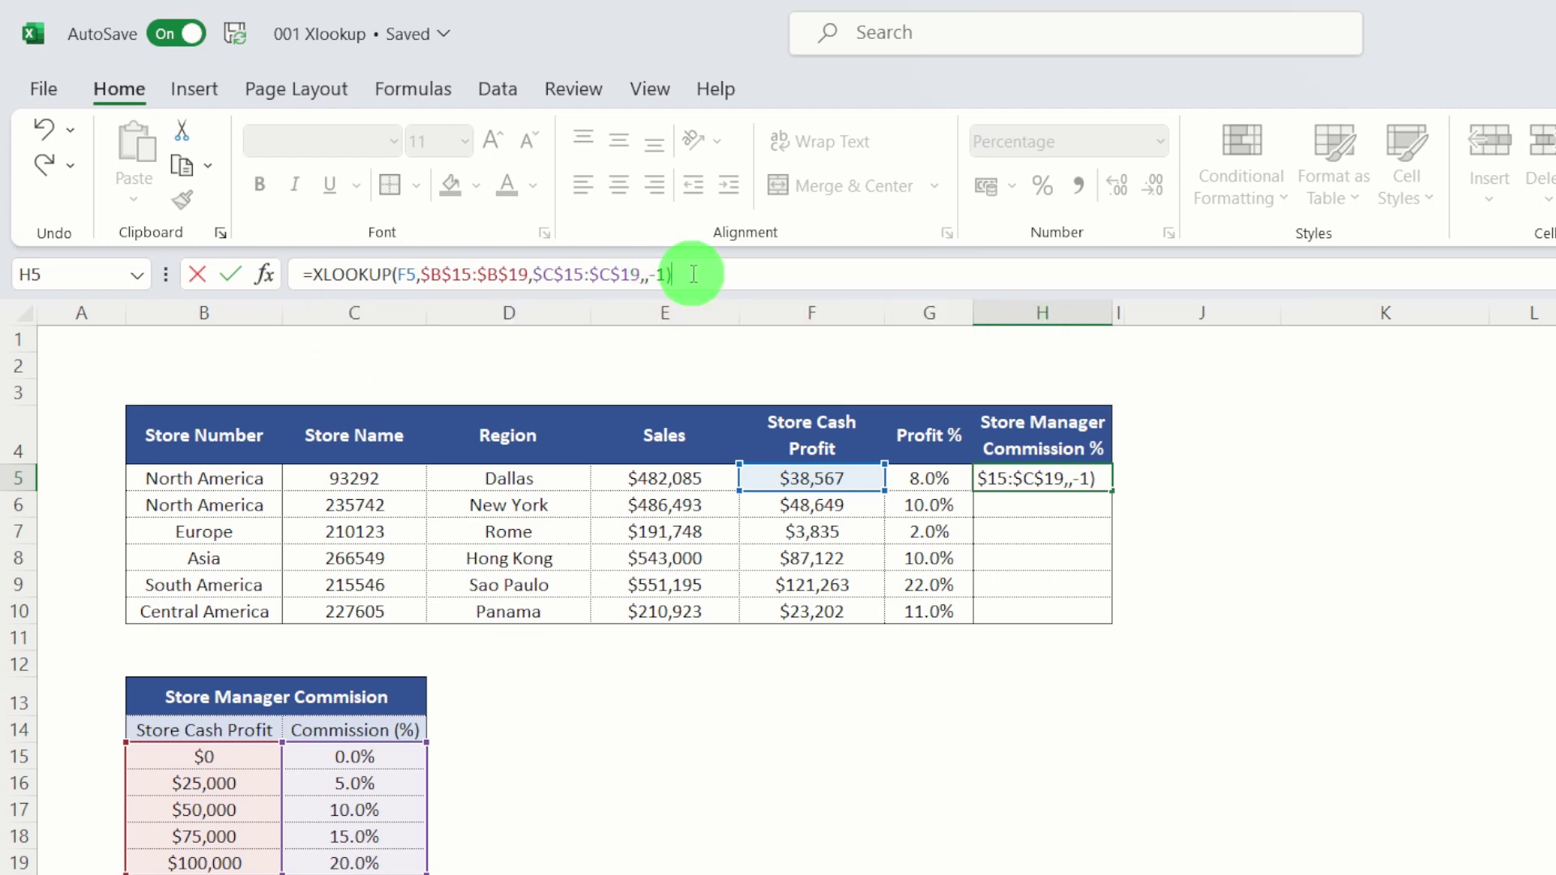
pyautogui.press('Return')
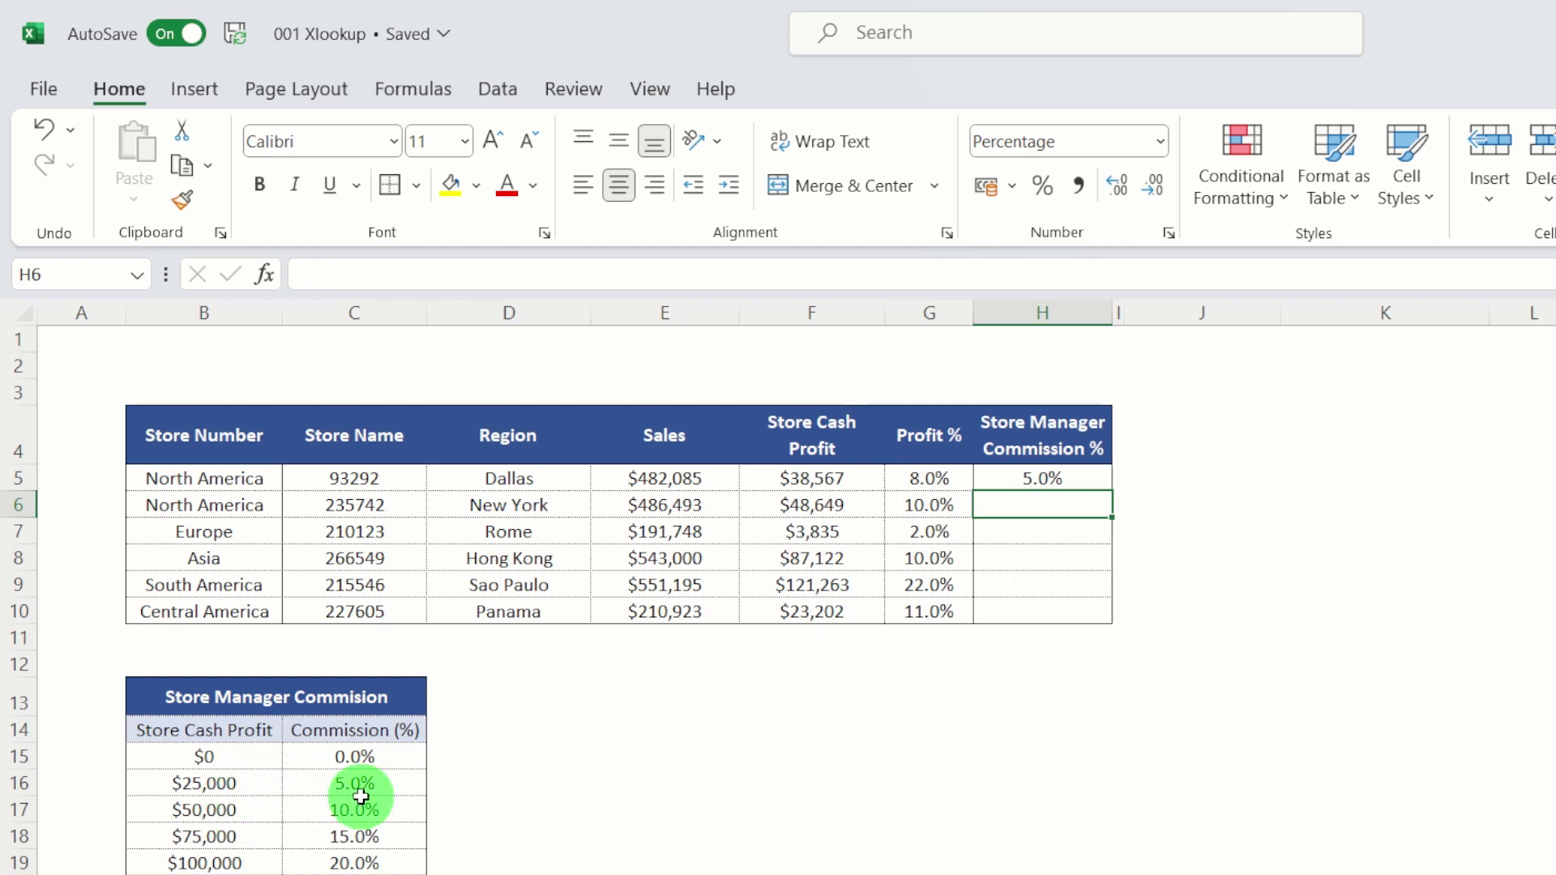
# Step: Paste the H5 commission formula into H6:H10 with Paste Special All, then check the copied formula in H7
pyautogui.click(1056, 478)
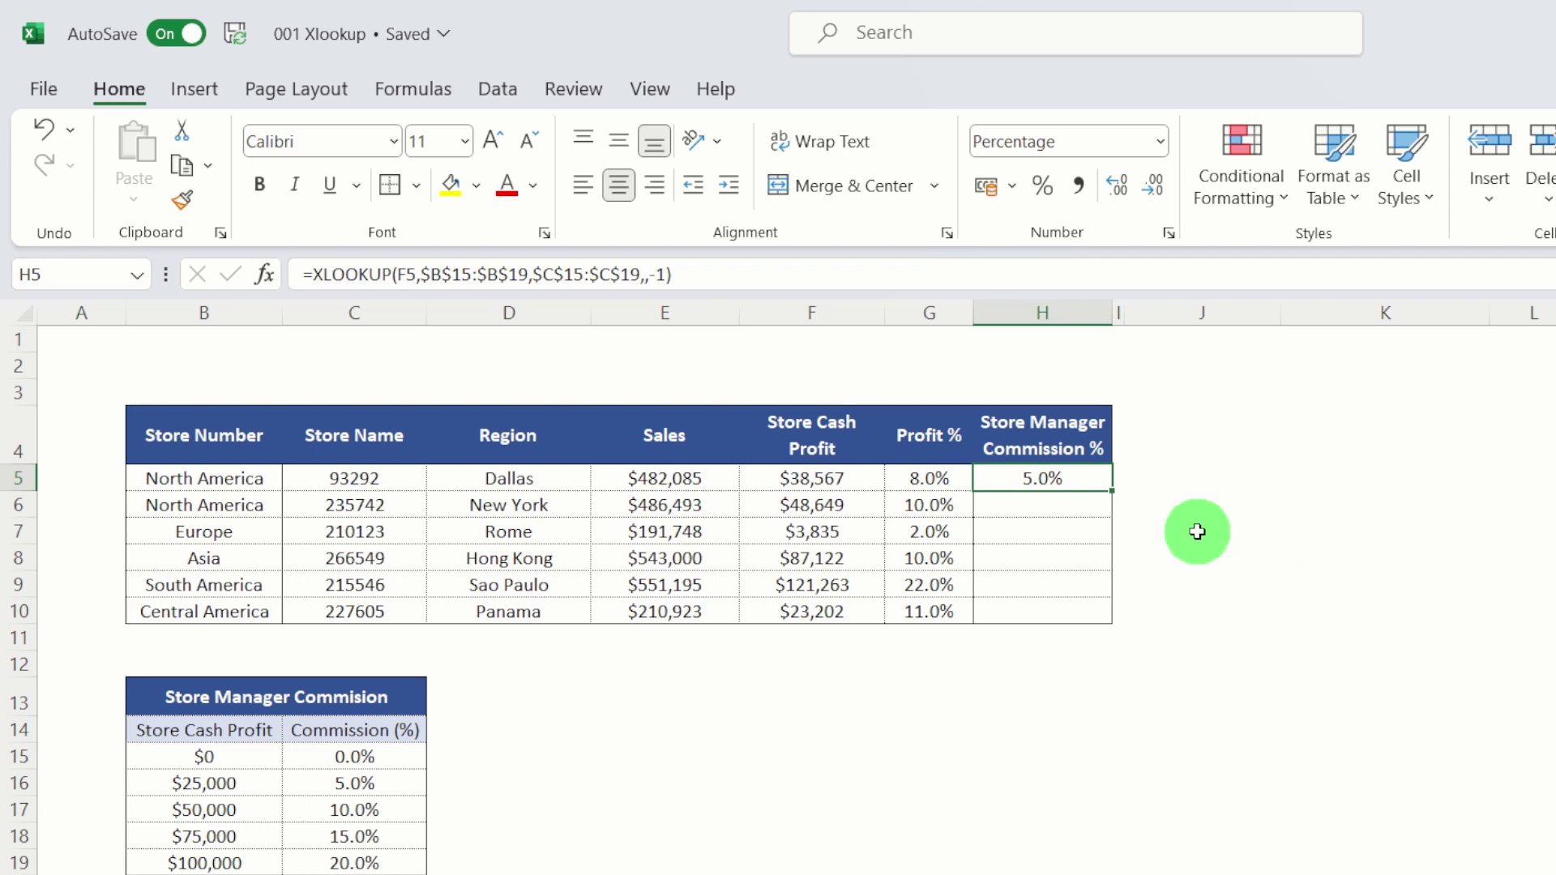
pyautogui.hotkey('ctrl', 'c')
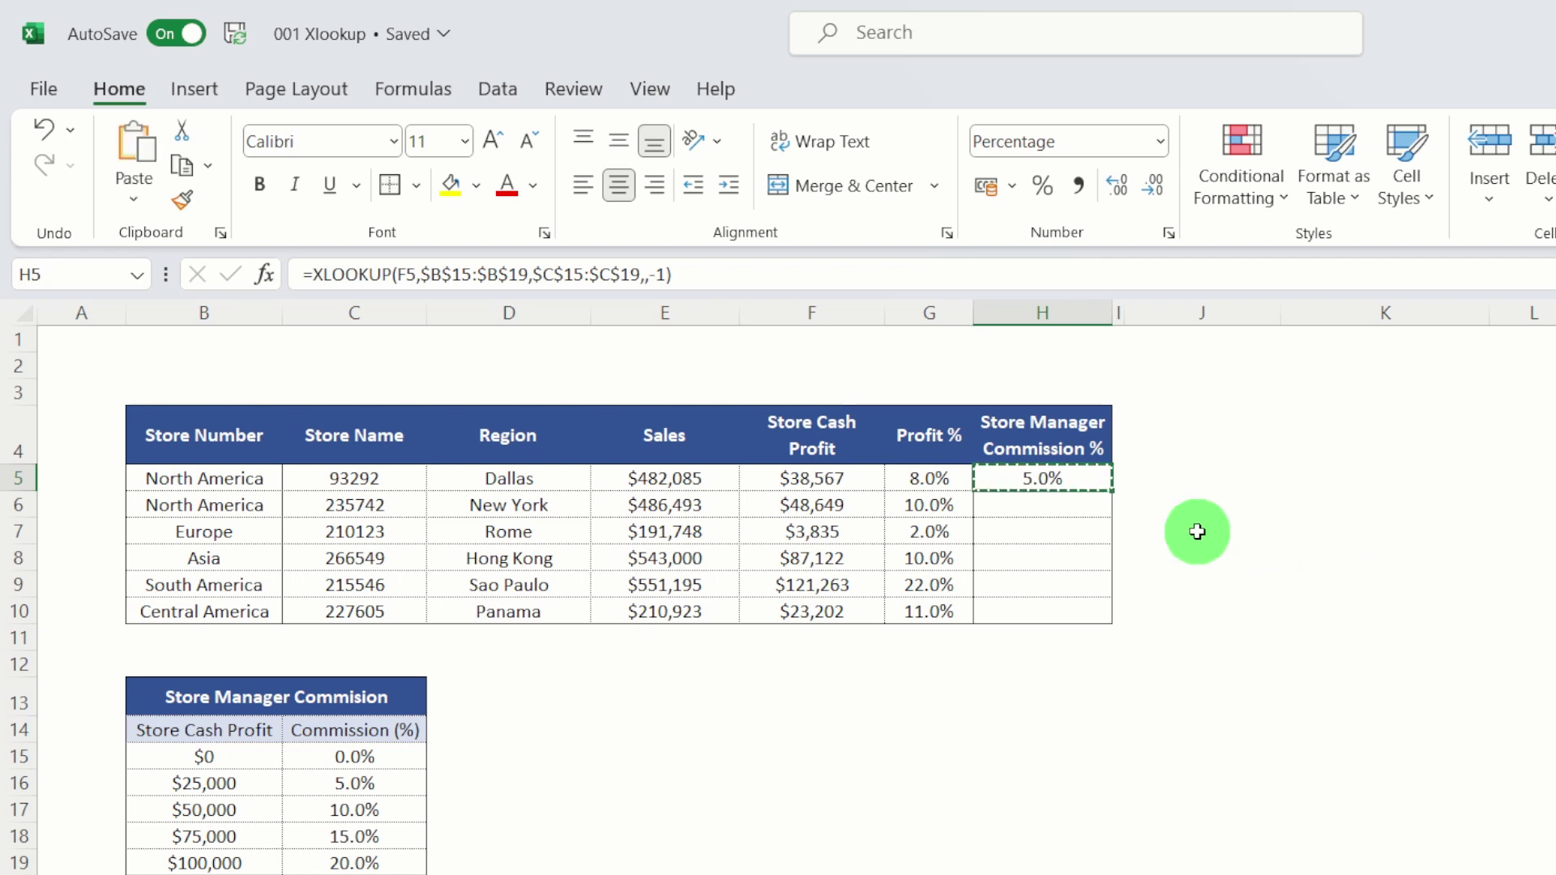
pyautogui.click(1059, 498)
pyautogui.moveTo(1059, 499); pyautogui.dragTo(1068, 600)
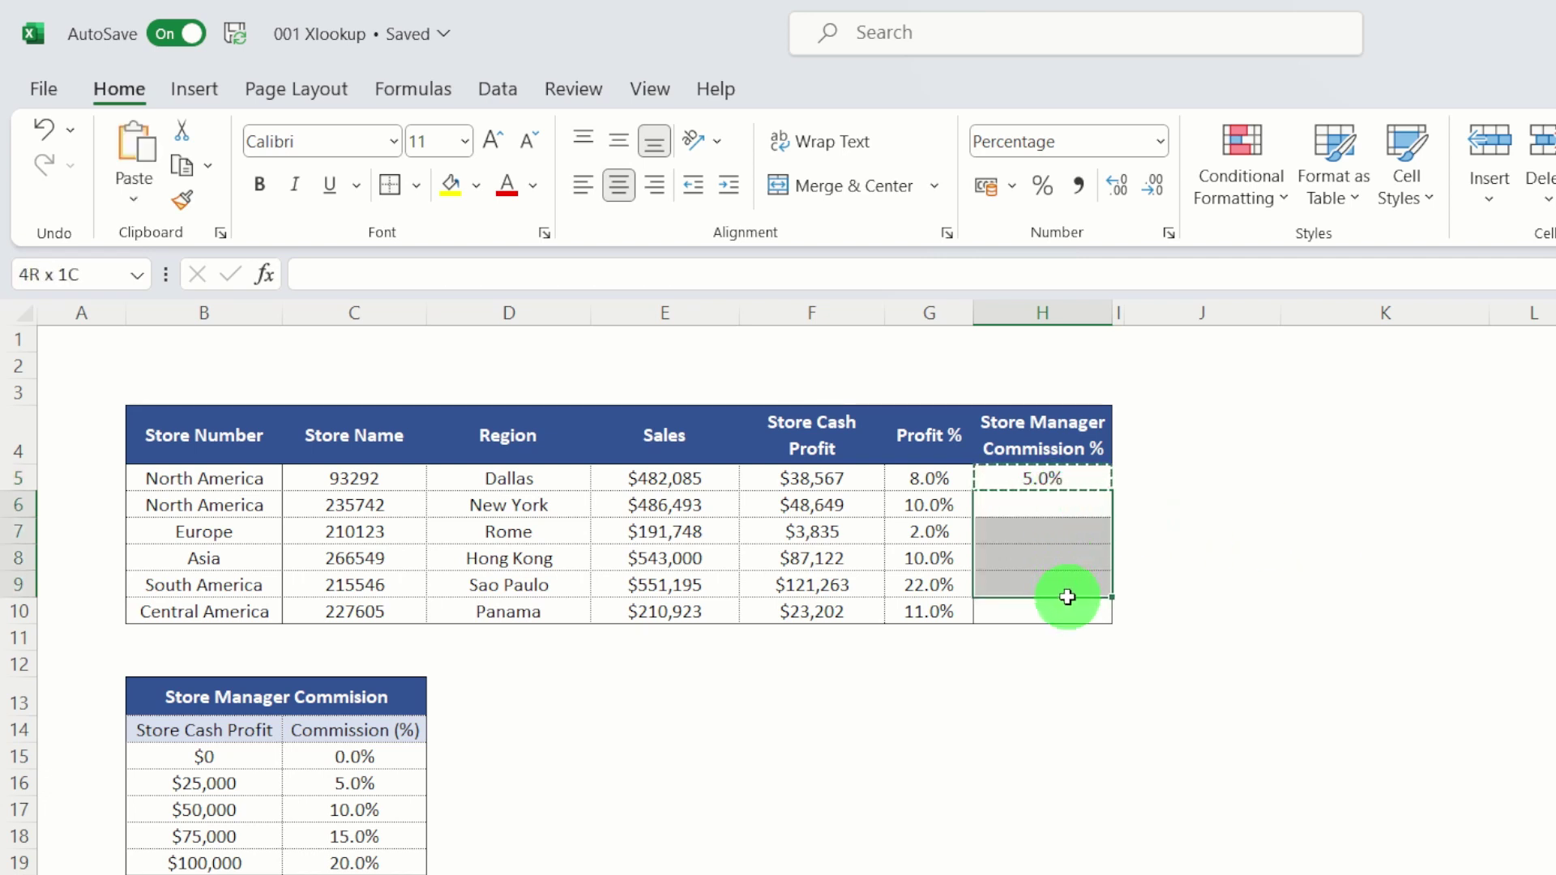
pyautogui.hotkey('ctrl', 'alt', 'v')
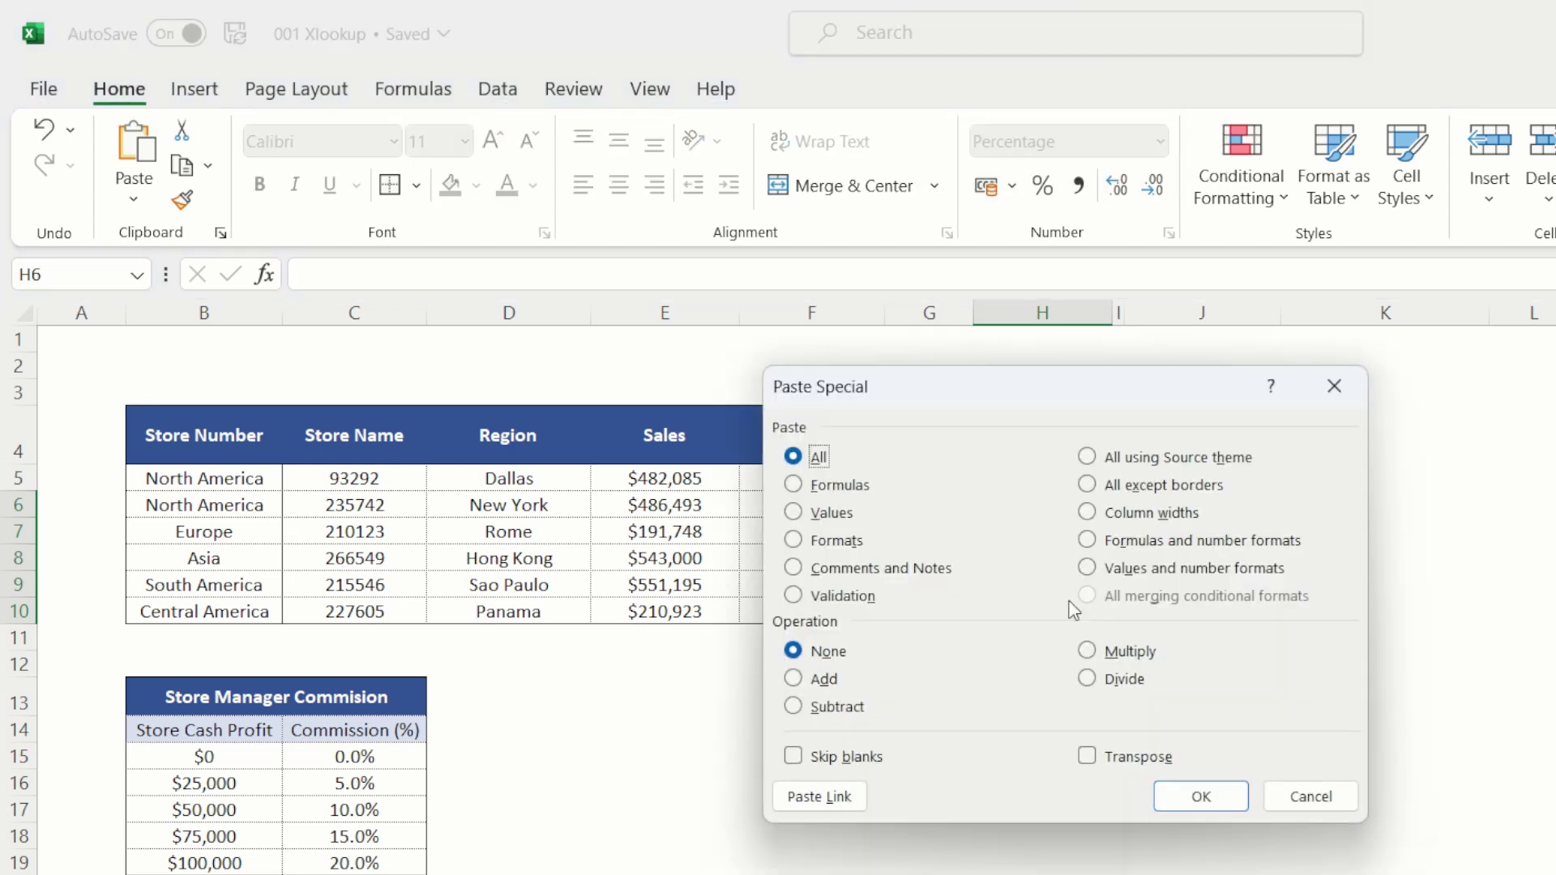
pyautogui.click(1213, 793)
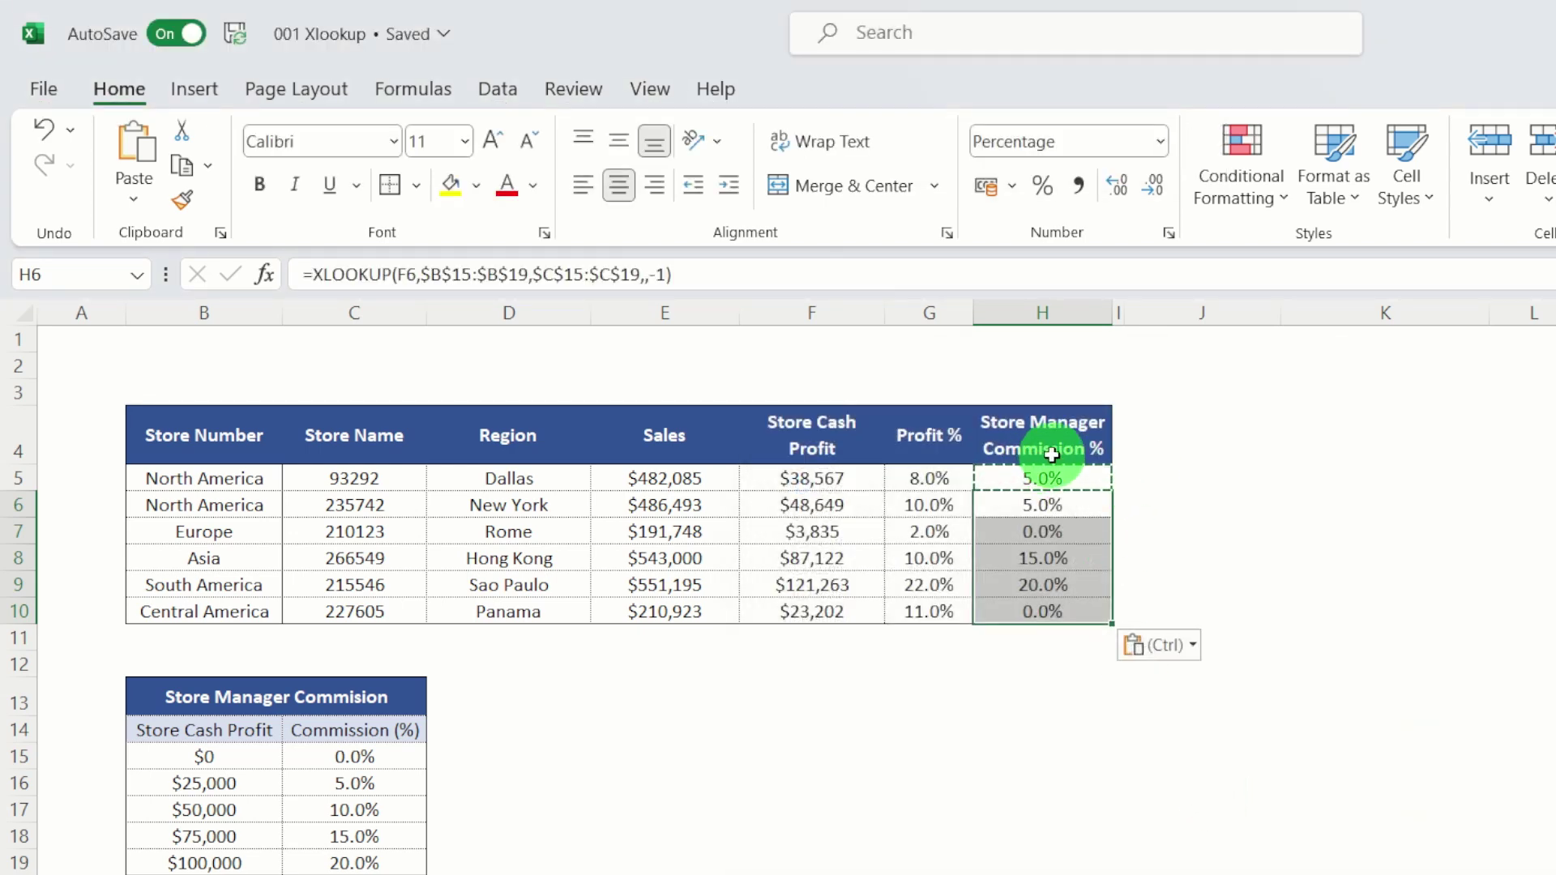
pyautogui.press('Escape')
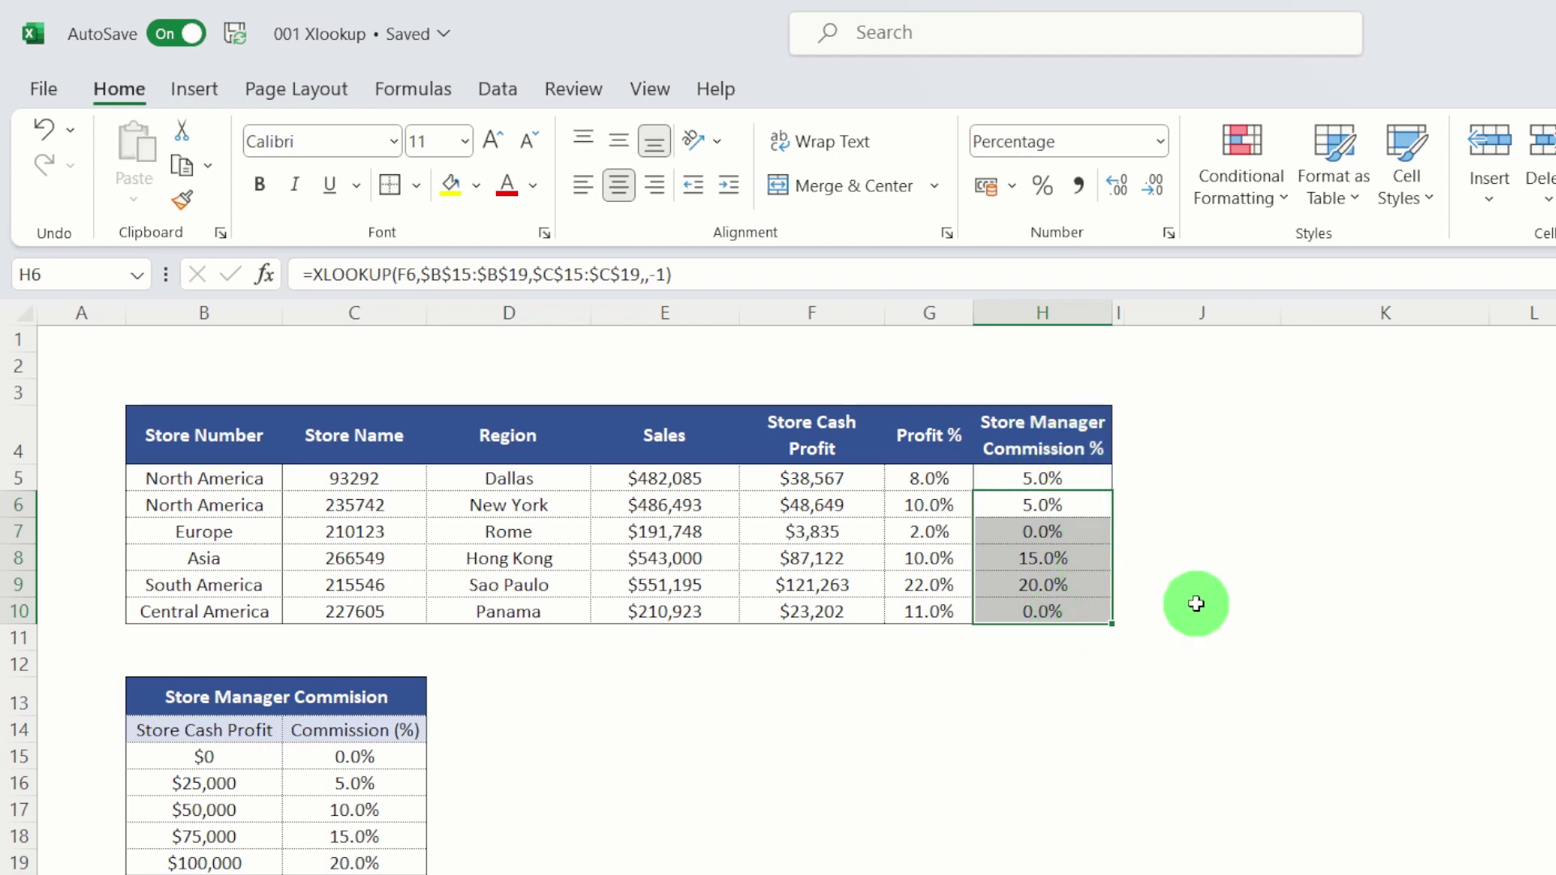
pyautogui.click(1070, 533)
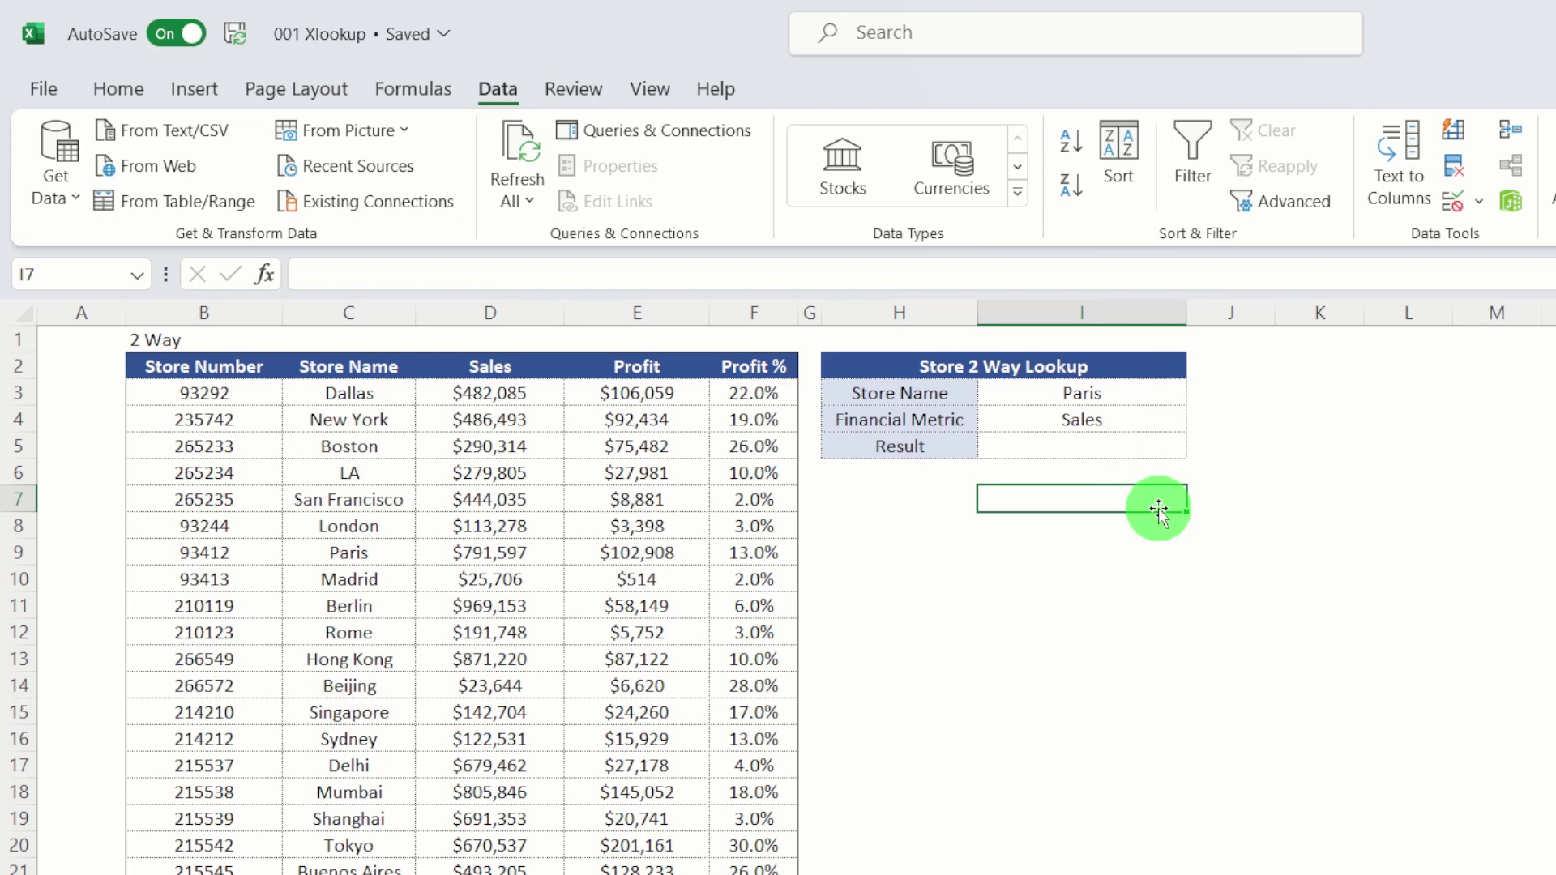
# Step: Select the Result cell I5 and place the cursor in the formula bar to edit it
pyautogui.click(1078, 446)
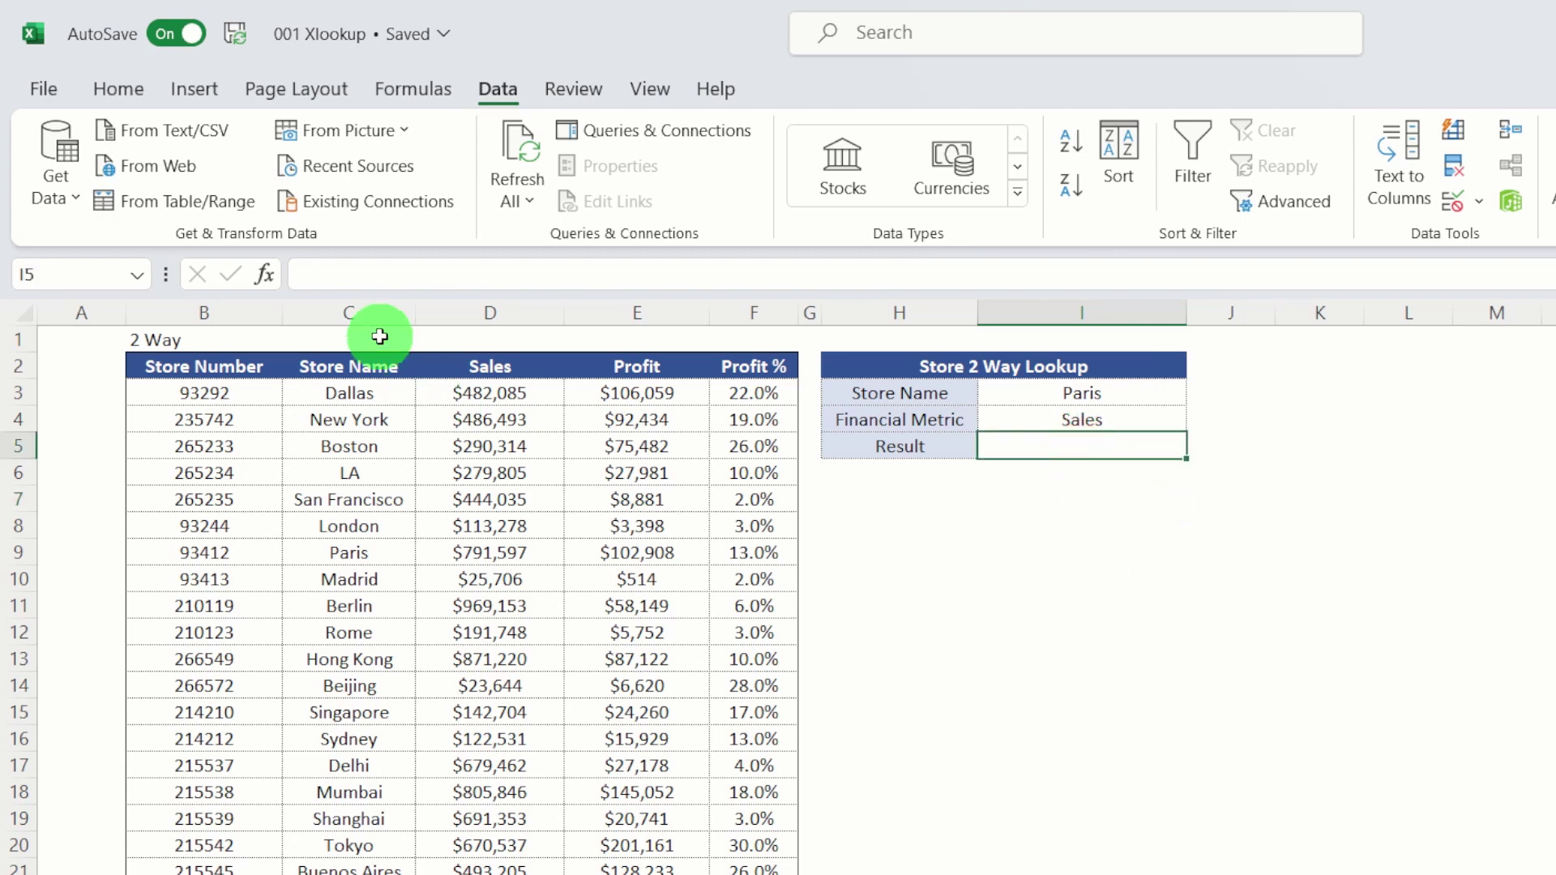
pyautogui.click(318, 272)
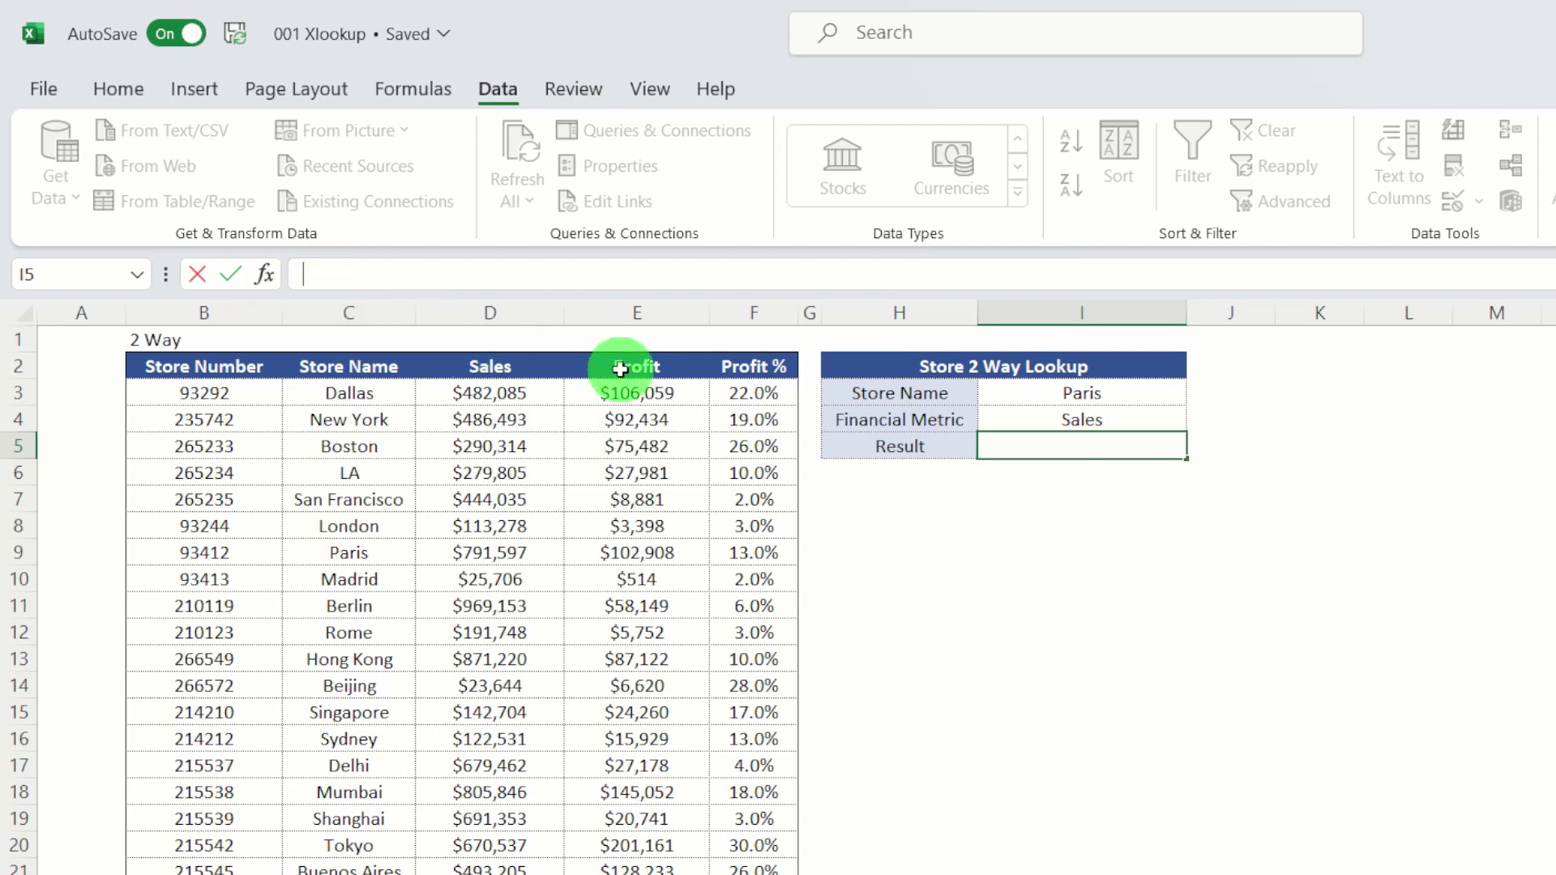
# Step: Start the outer XLOOKUP with lookup value I3 and store-name range C3:C24
pyautogui.write('=xl')
pyautogui.press('Tab')
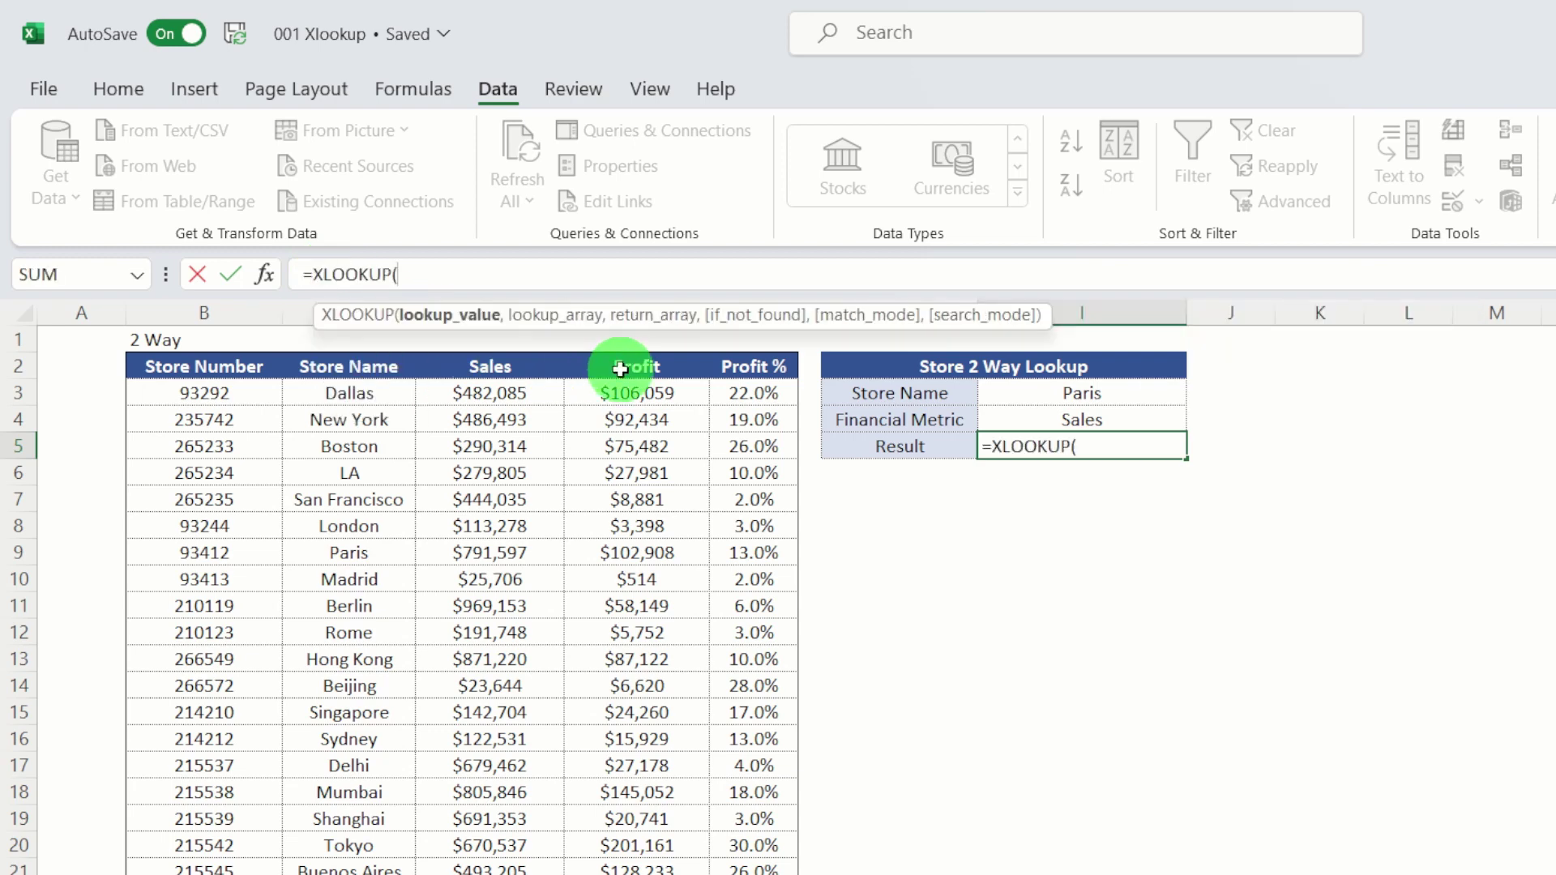
pyautogui.click(1110, 392)
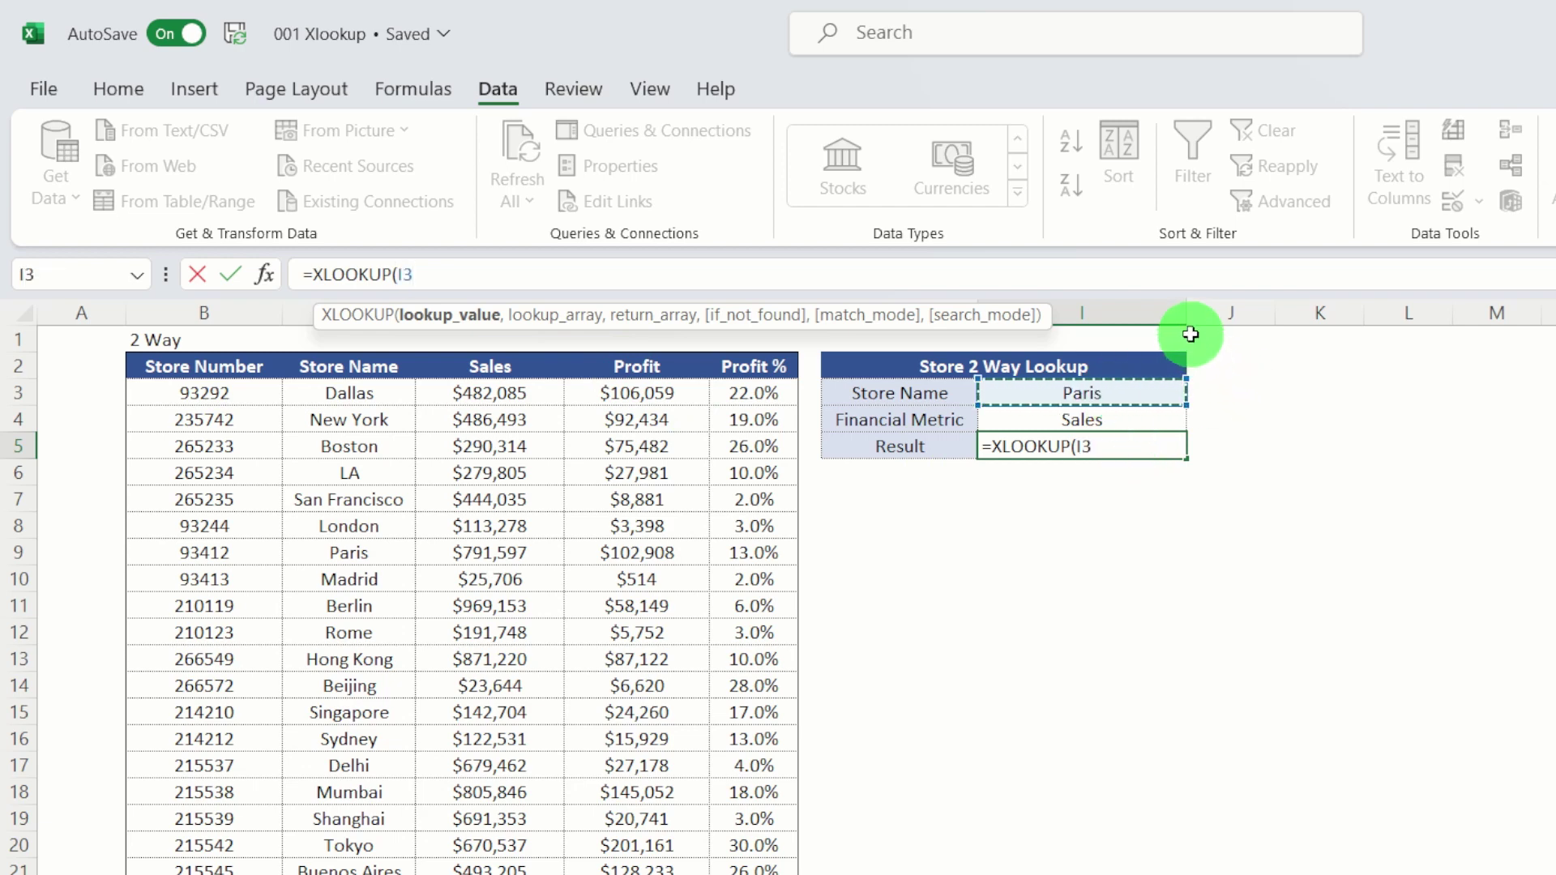
pyautogui.write(',')
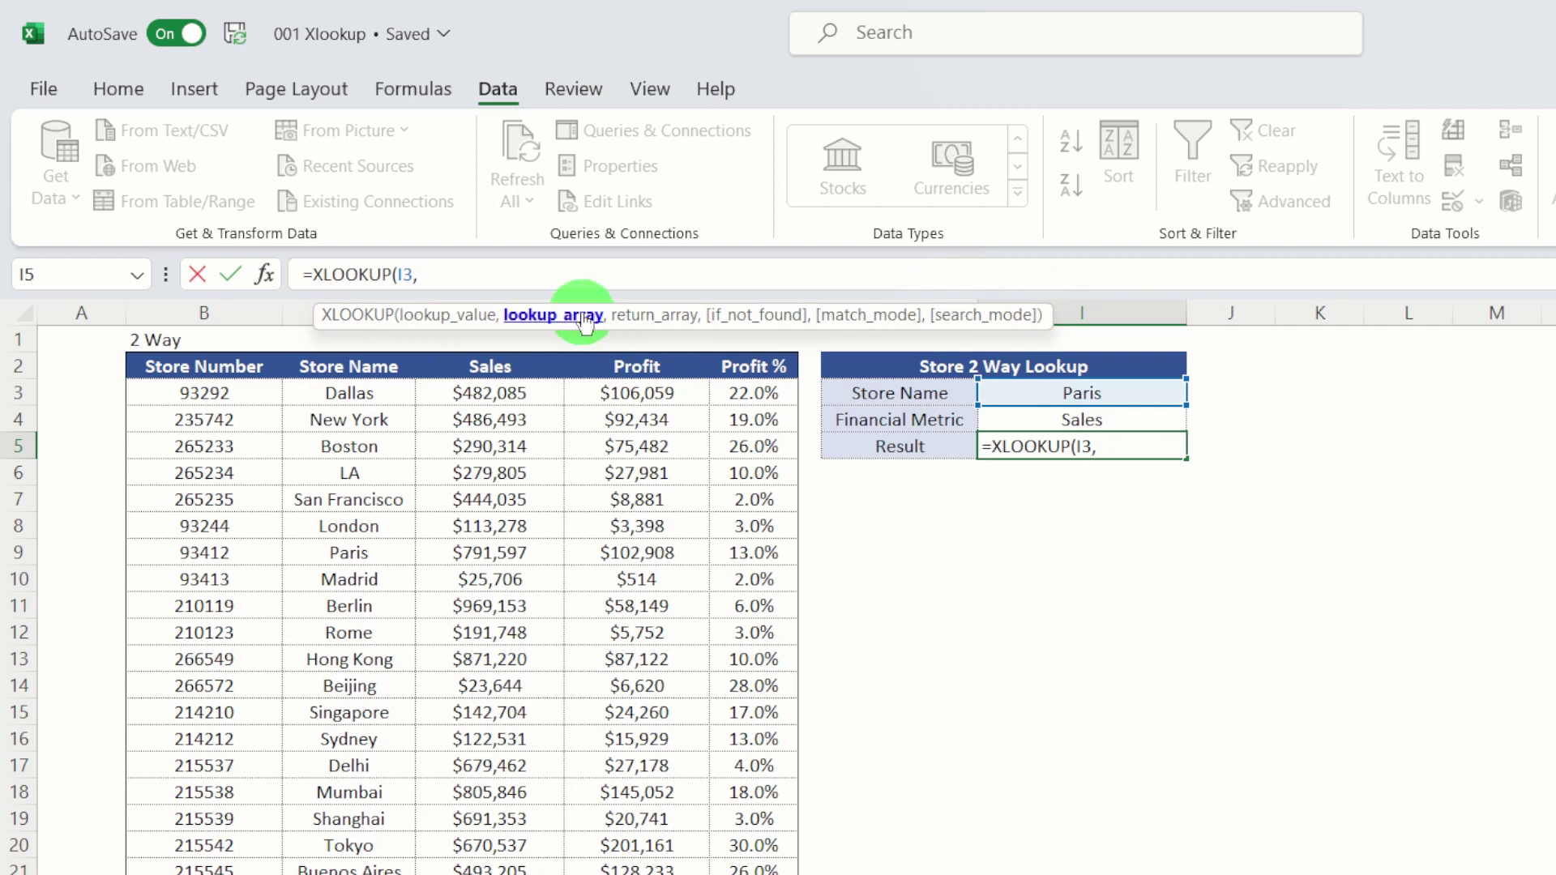
pyautogui.click(376, 391)
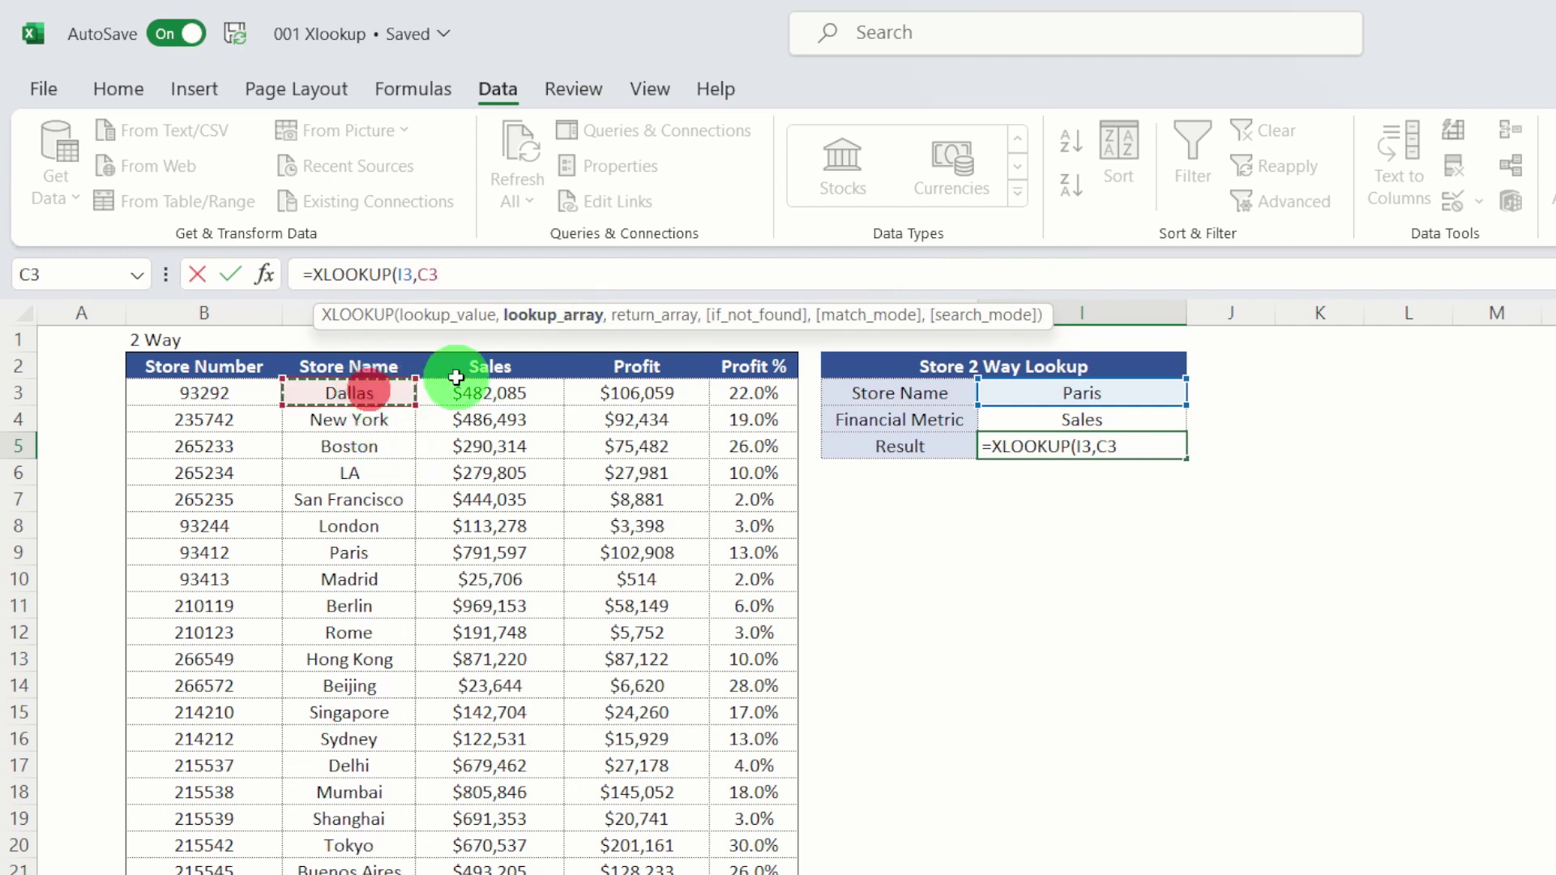
pyautogui.hotkey('ctrl', 'shift', 'Down')
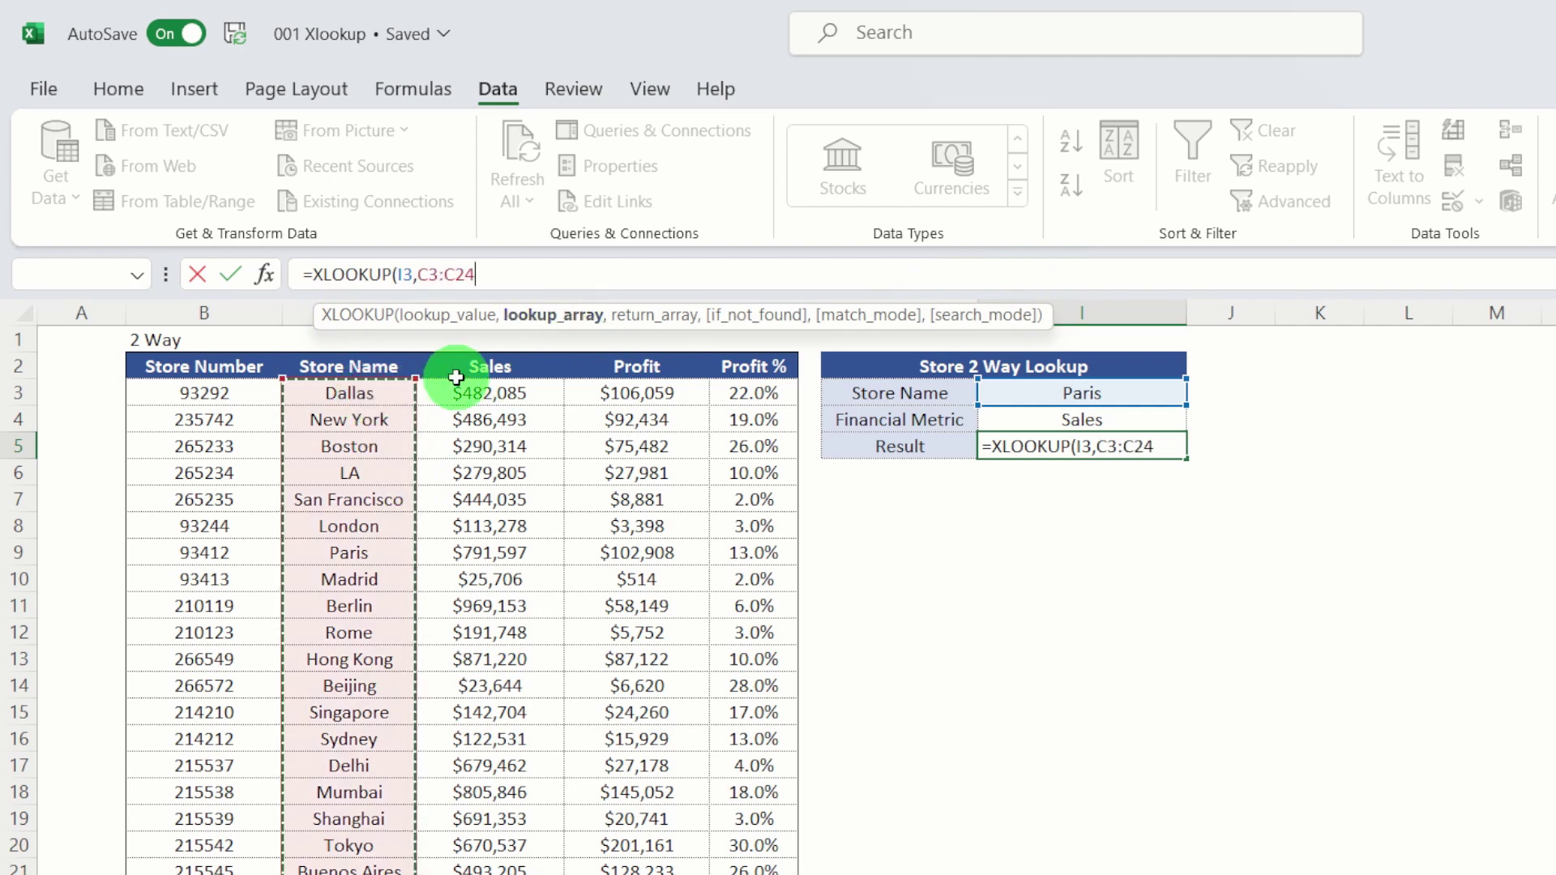
pyautogui.write(',')
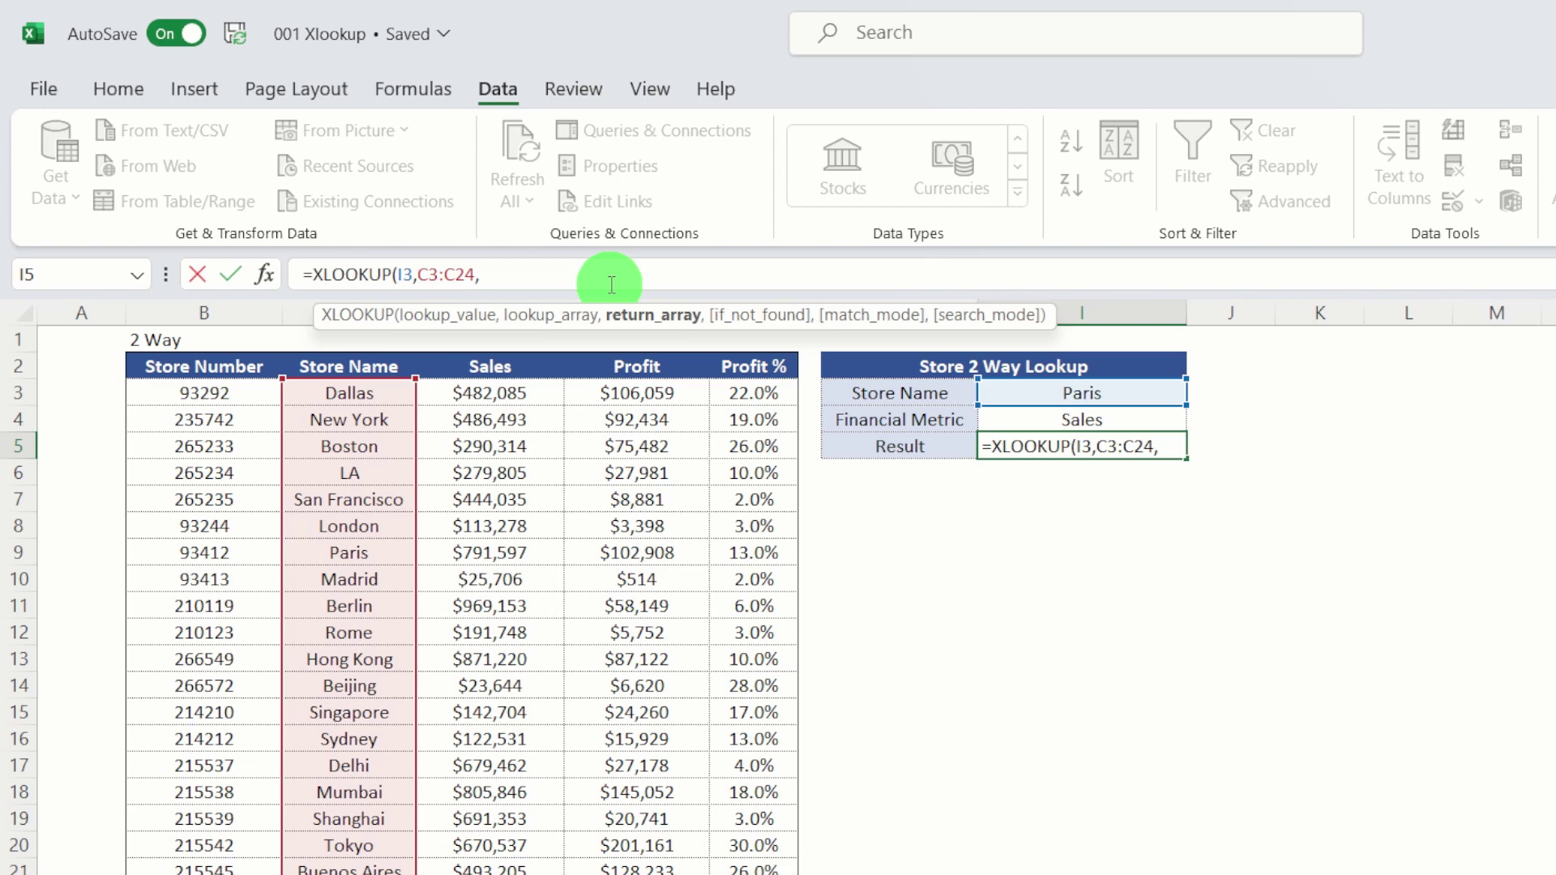
# Step: Nest an inner XLOOKUP of I4 across headers D2:F2 returning D3:F24, then close and commit the formula
pyautogui.write('xl')
pyautogui.press('Tab')
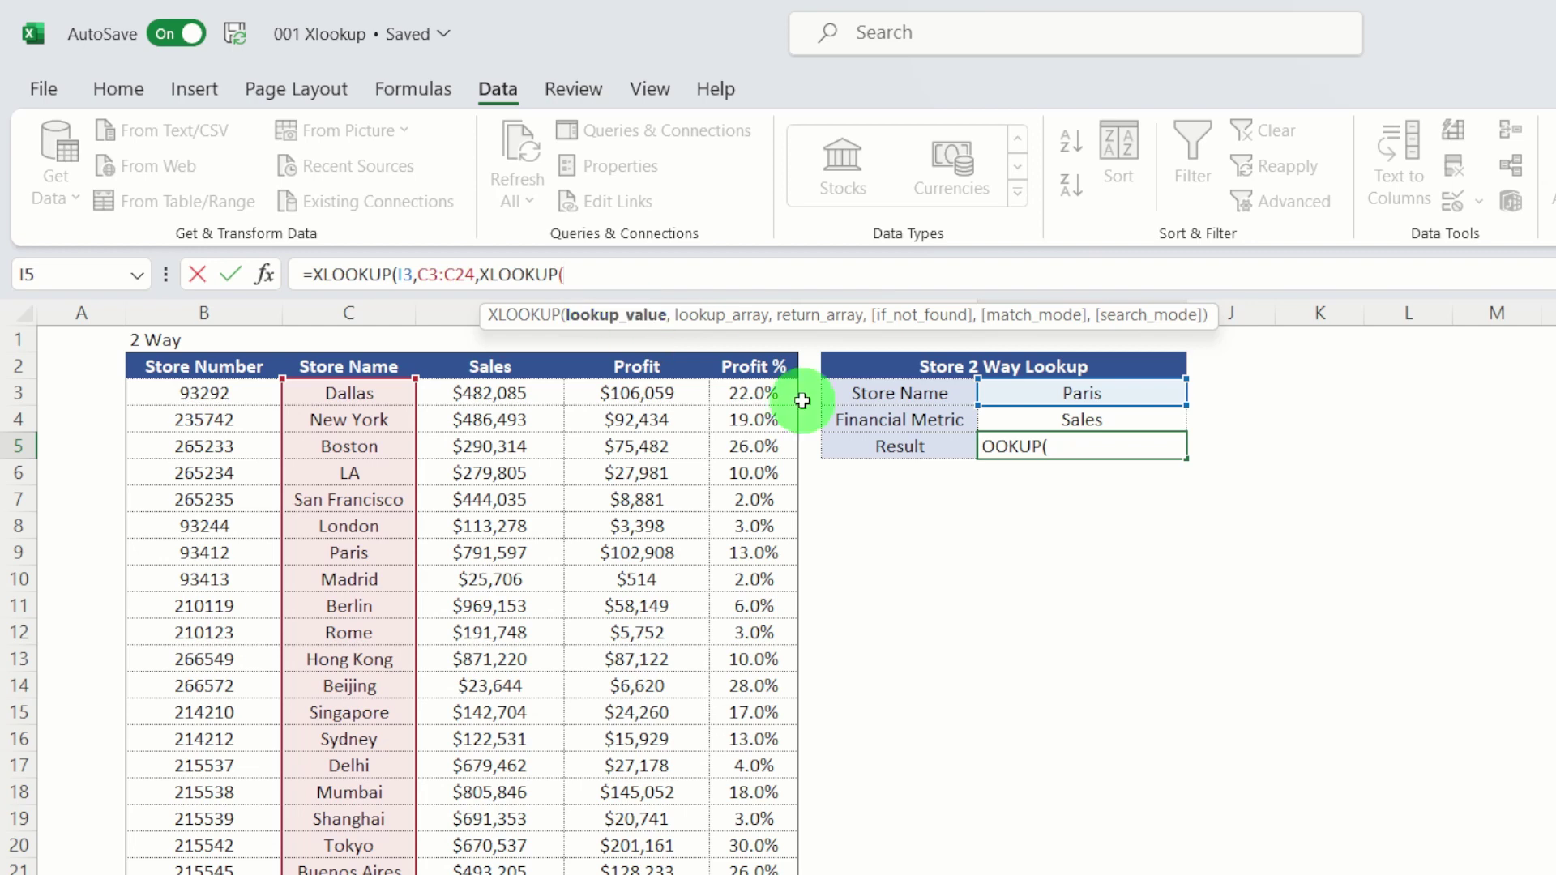
pyautogui.click(1102, 418)
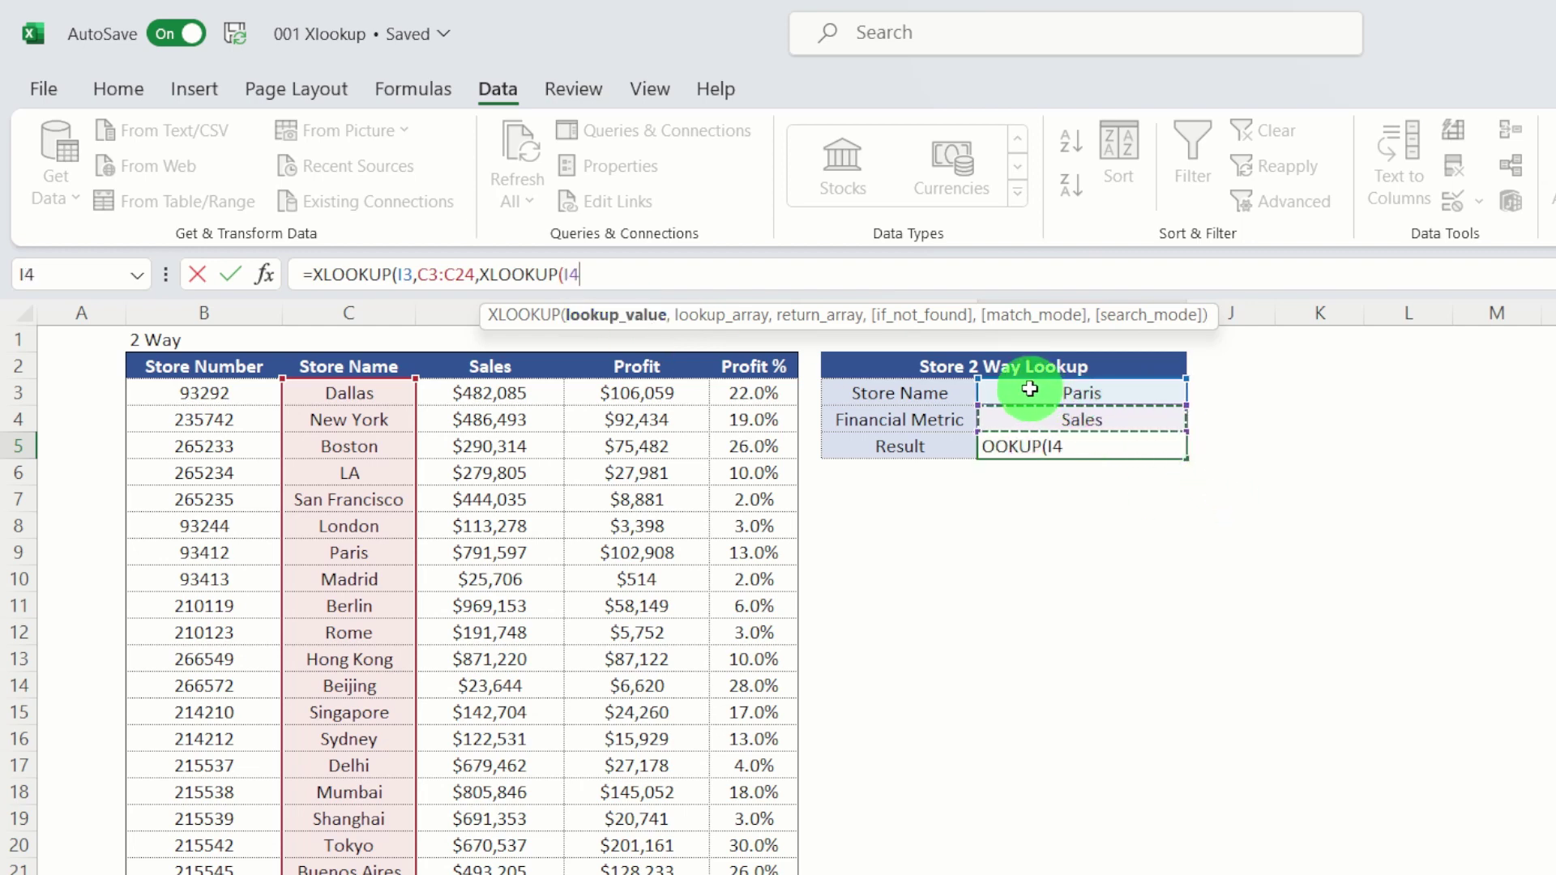
pyautogui.write(',')
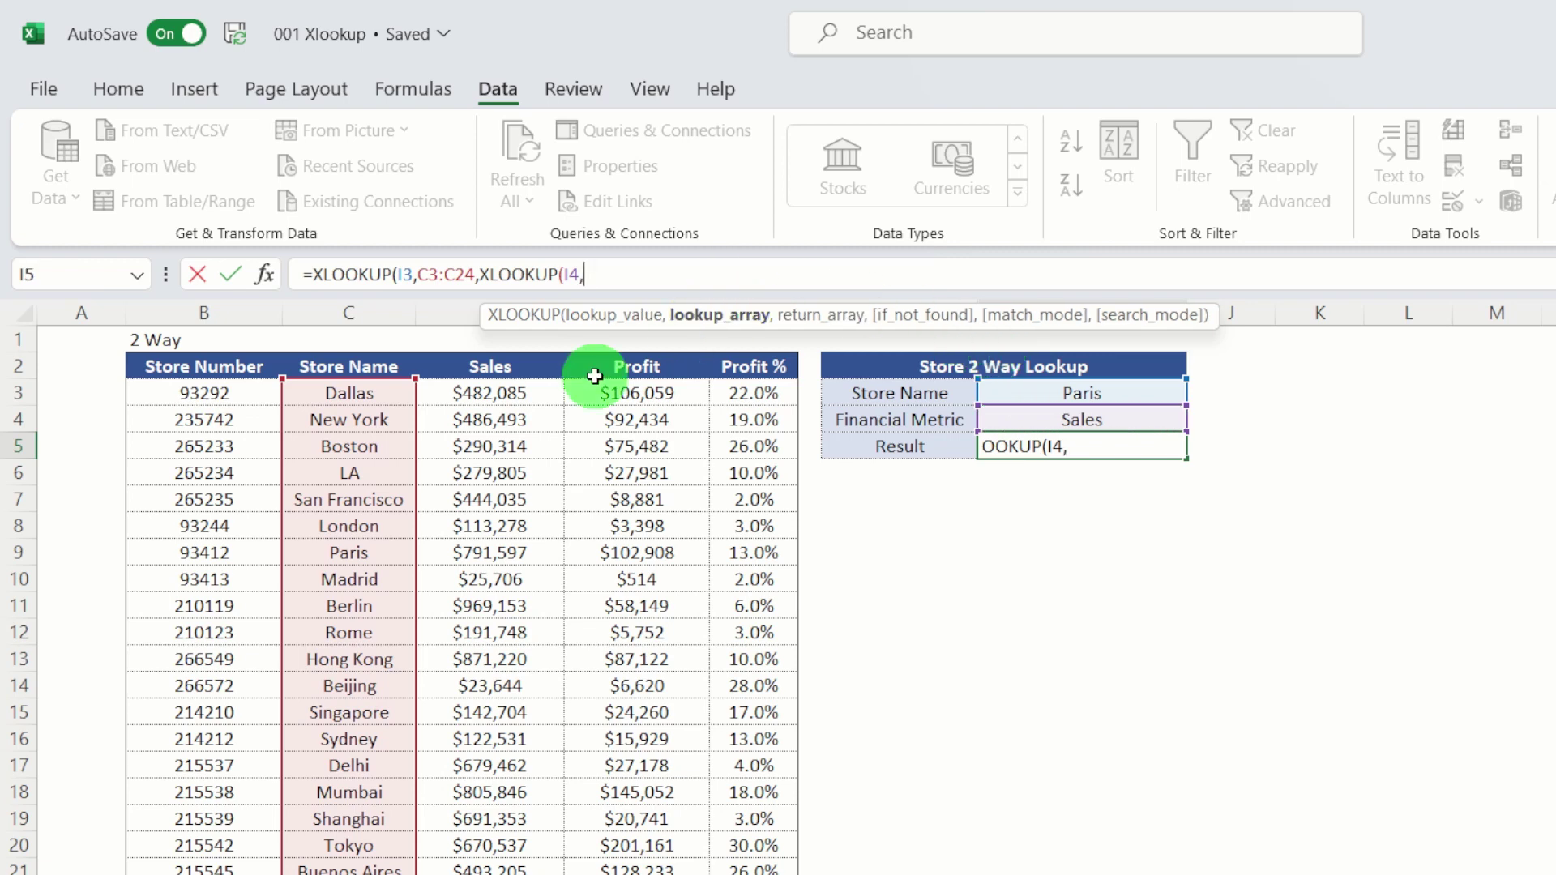
pyautogui.click(465, 366)
pyautogui.moveTo(464, 367); pyautogui.dragTo(750, 364)
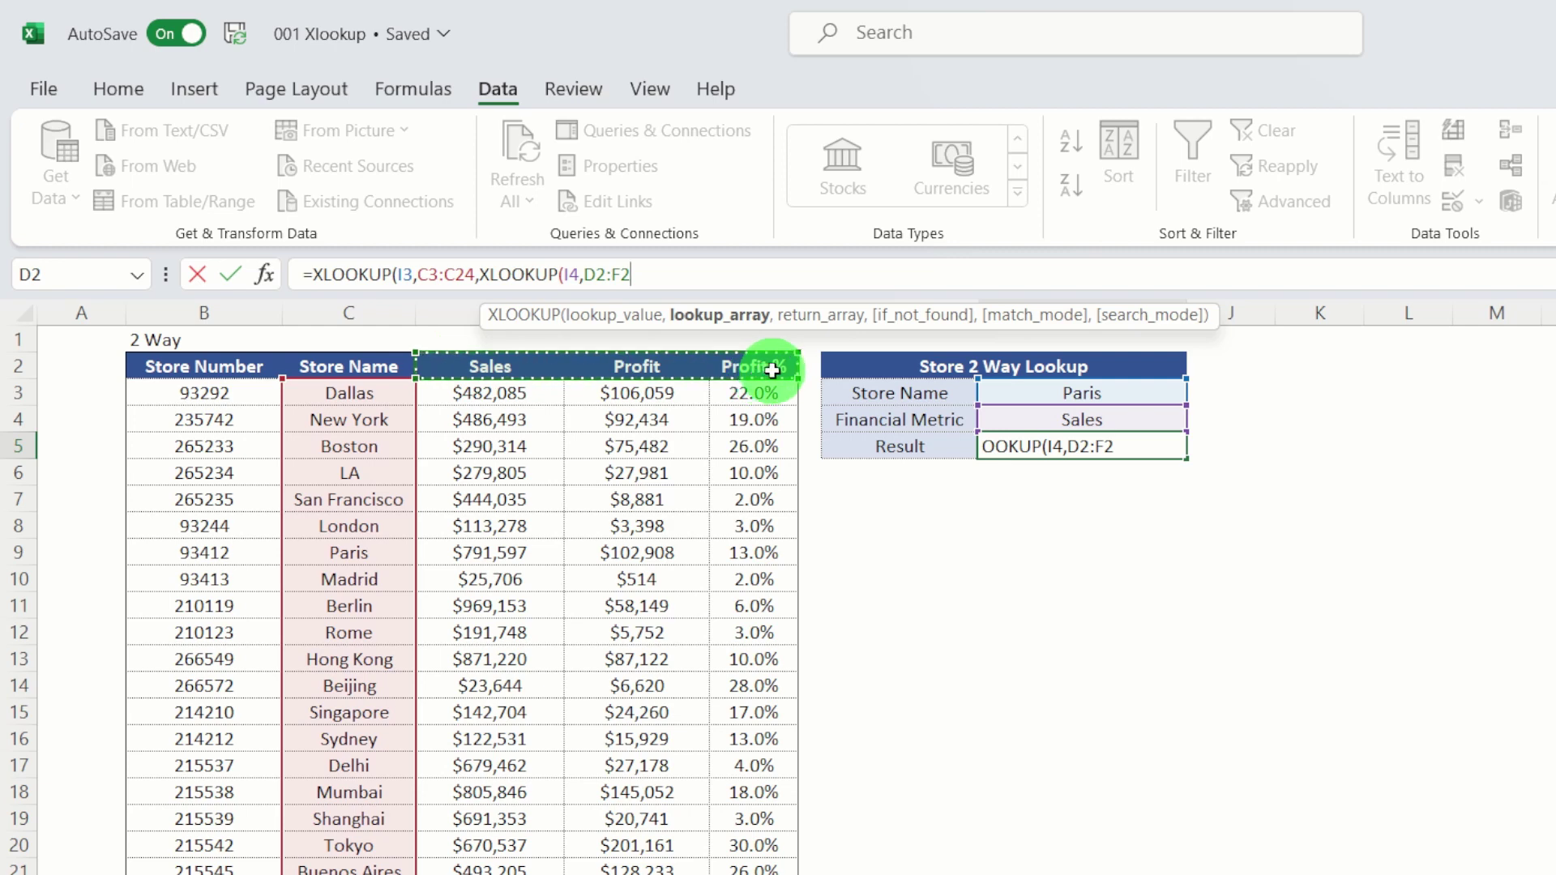
pyautogui.write(',')
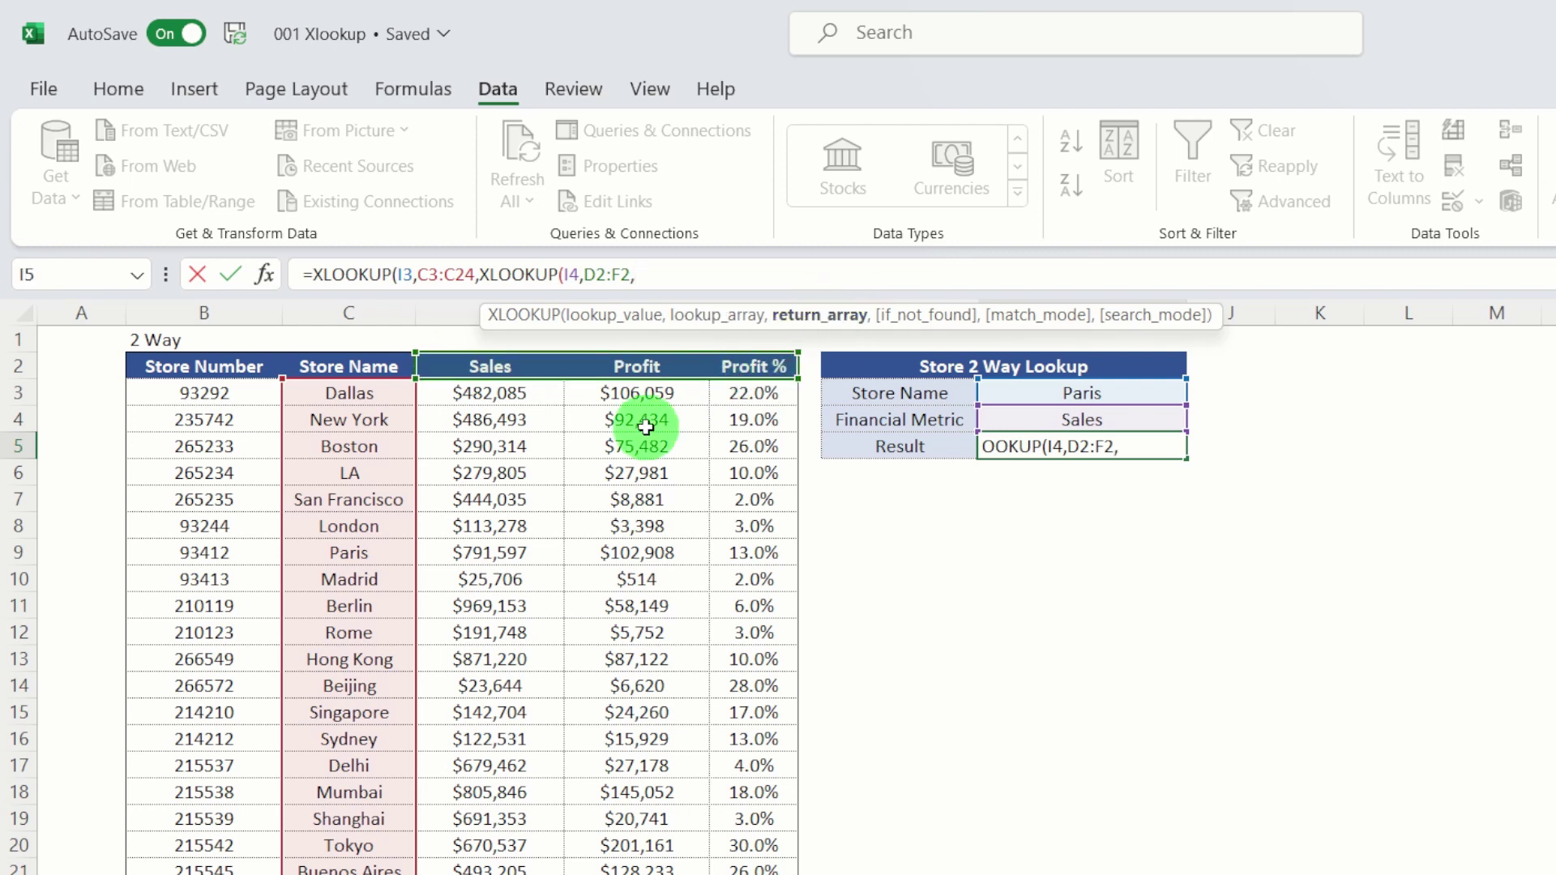
pyautogui.moveTo(451, 390); pyautogui.dragTo(733, 874)
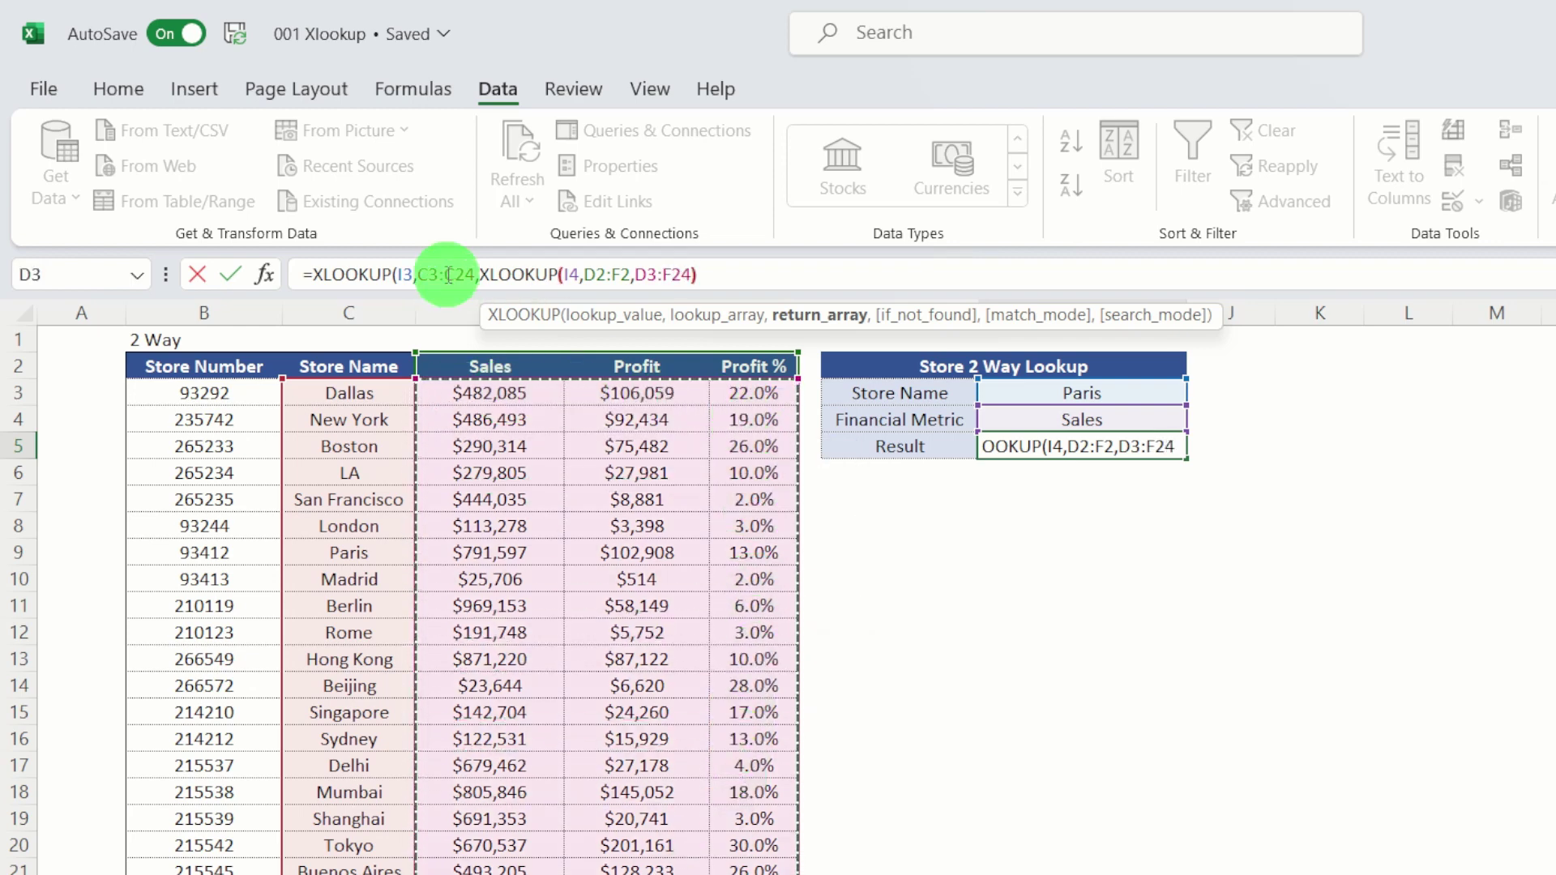
pyautogui.write(')')
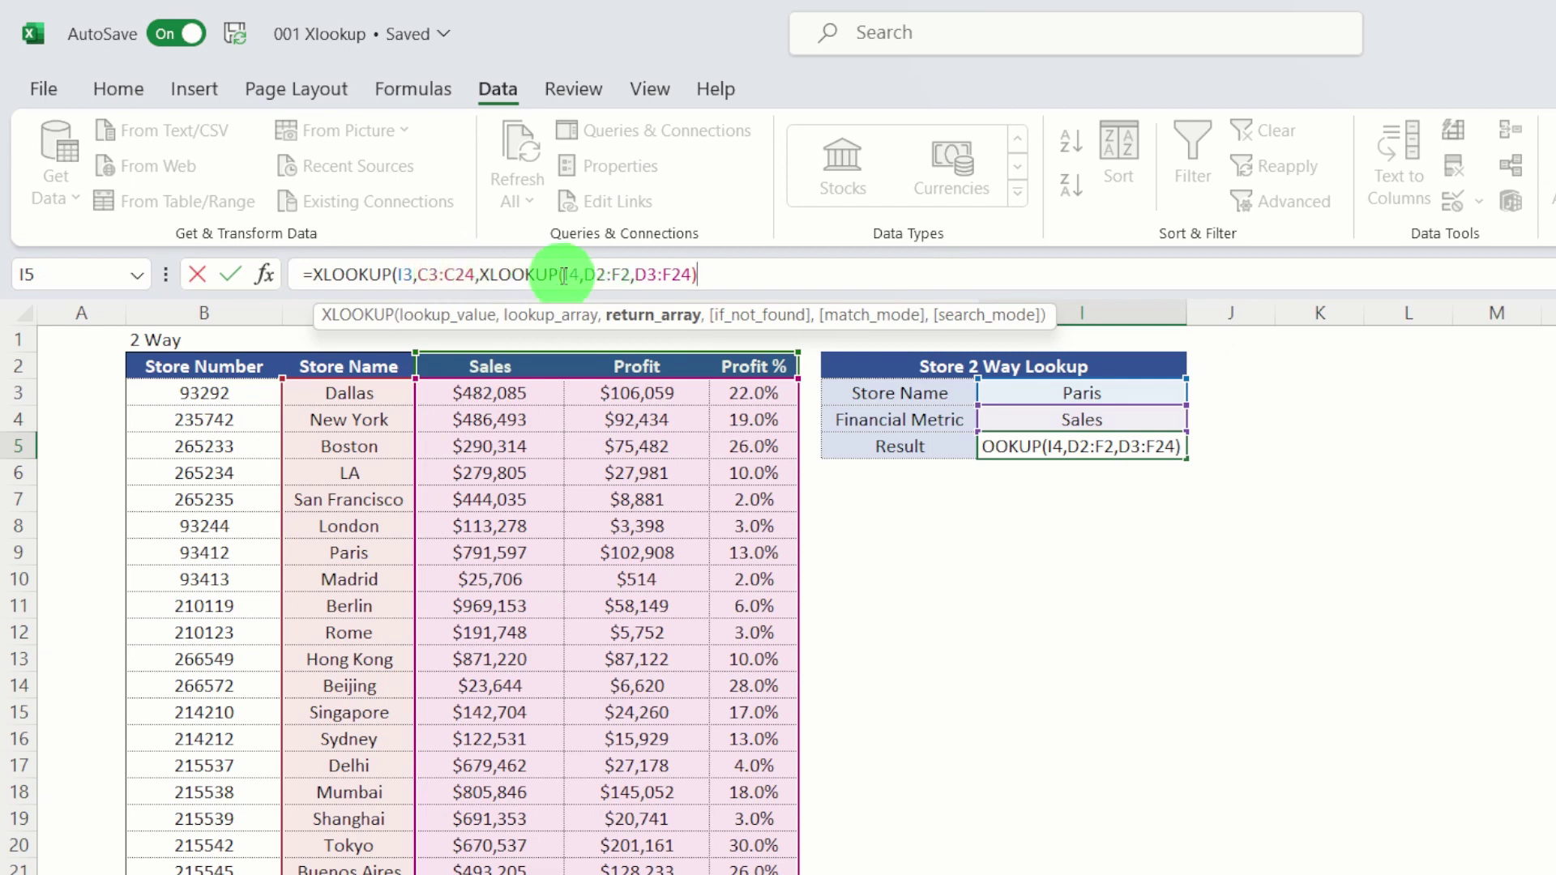
pyautogui.write(')')
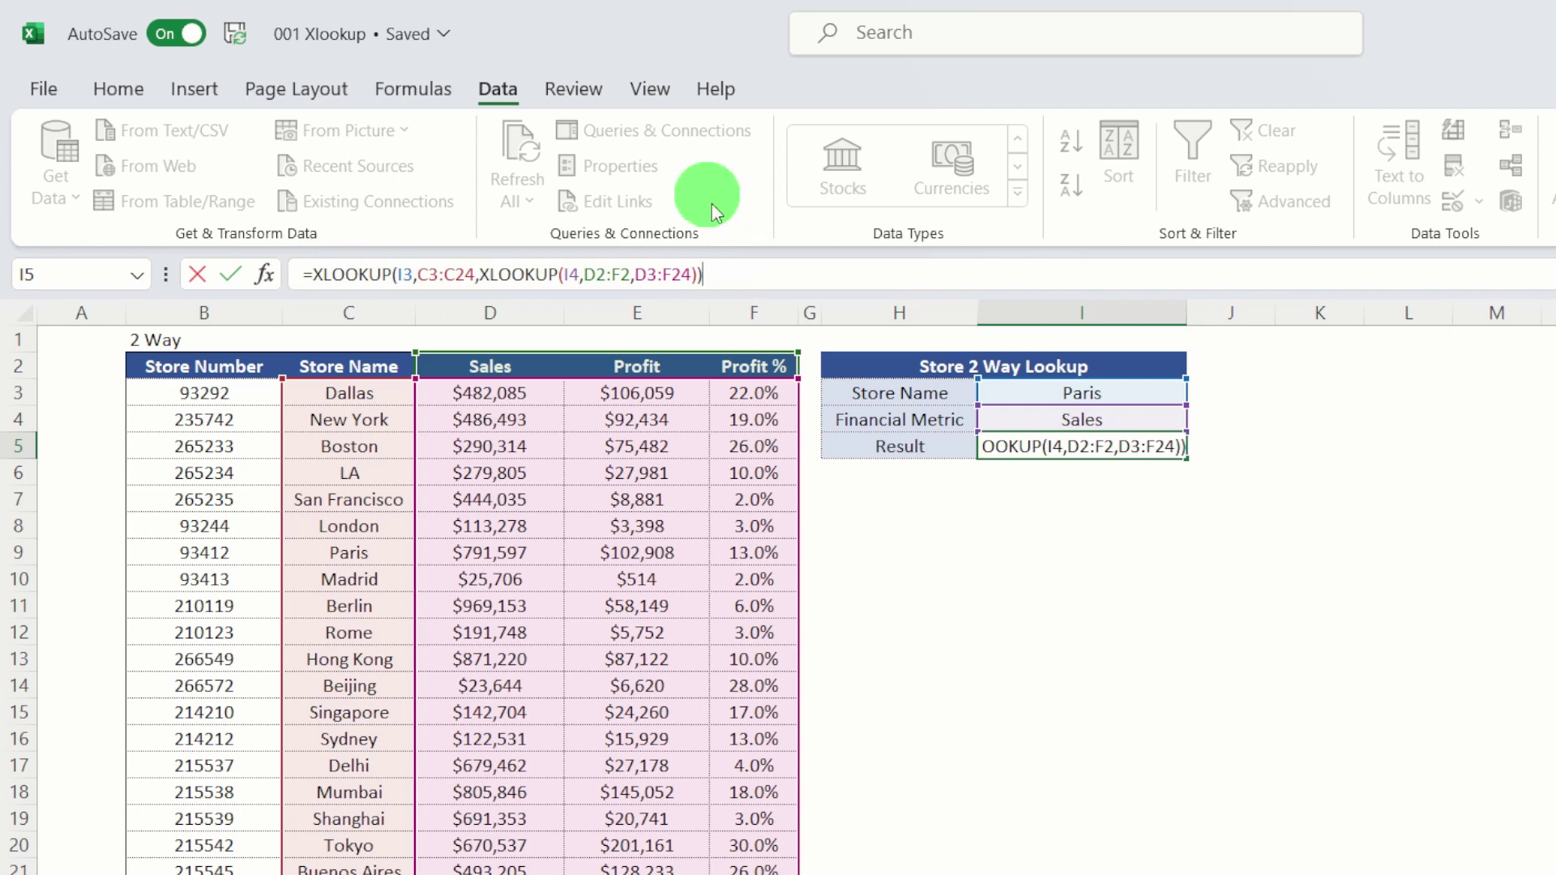
pyautogui.press('Return')
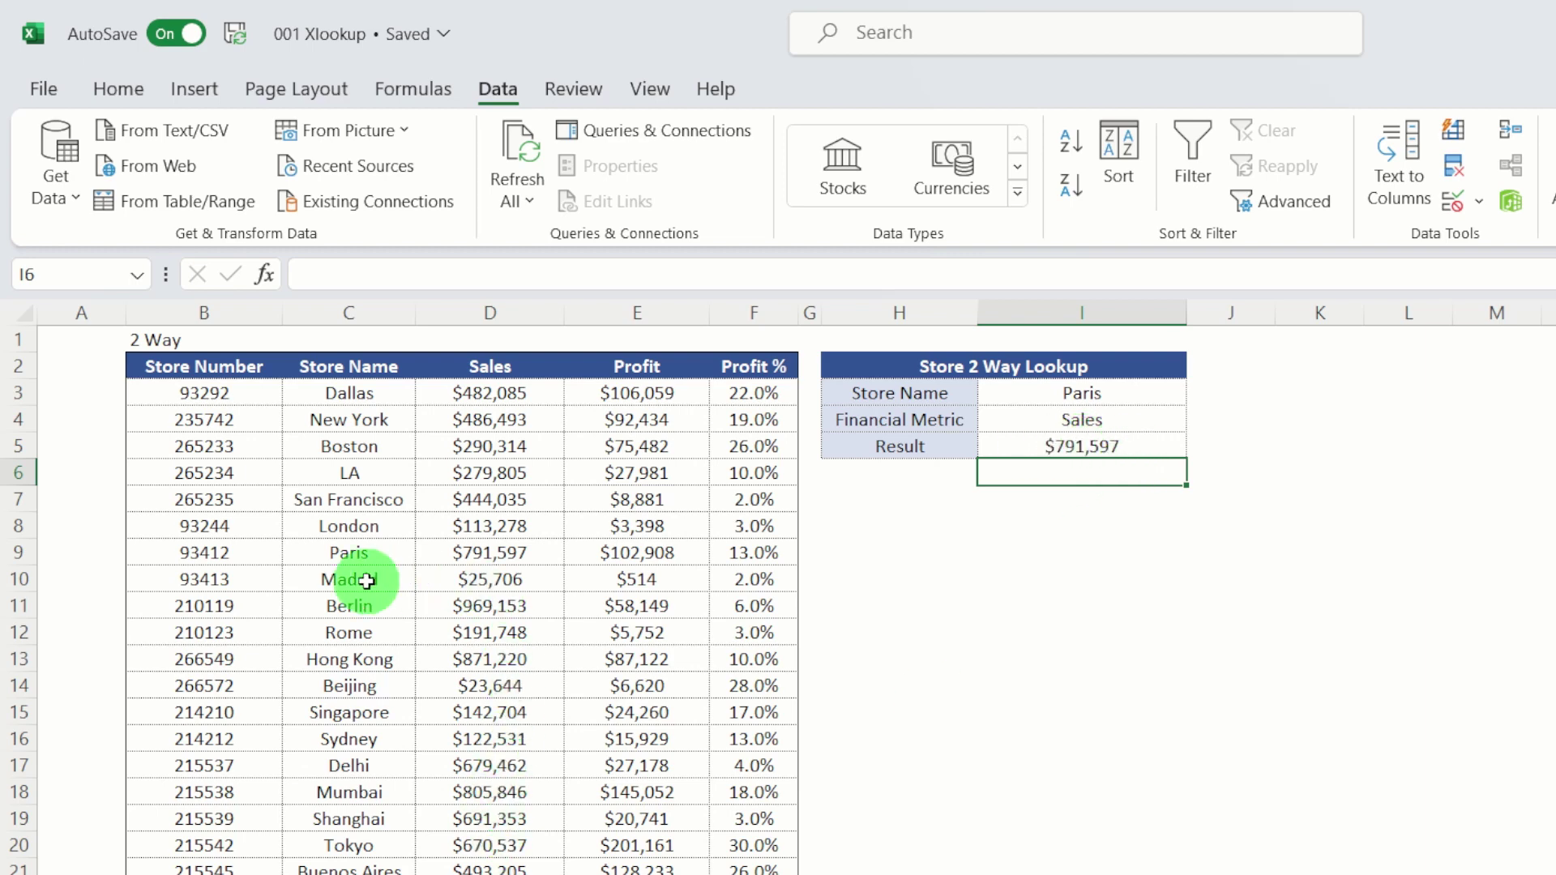
# Step: Switch the Financial Metric dropdown to Profit and compare the result with Paris's profit in E9
pyautogui.click(17, 552)
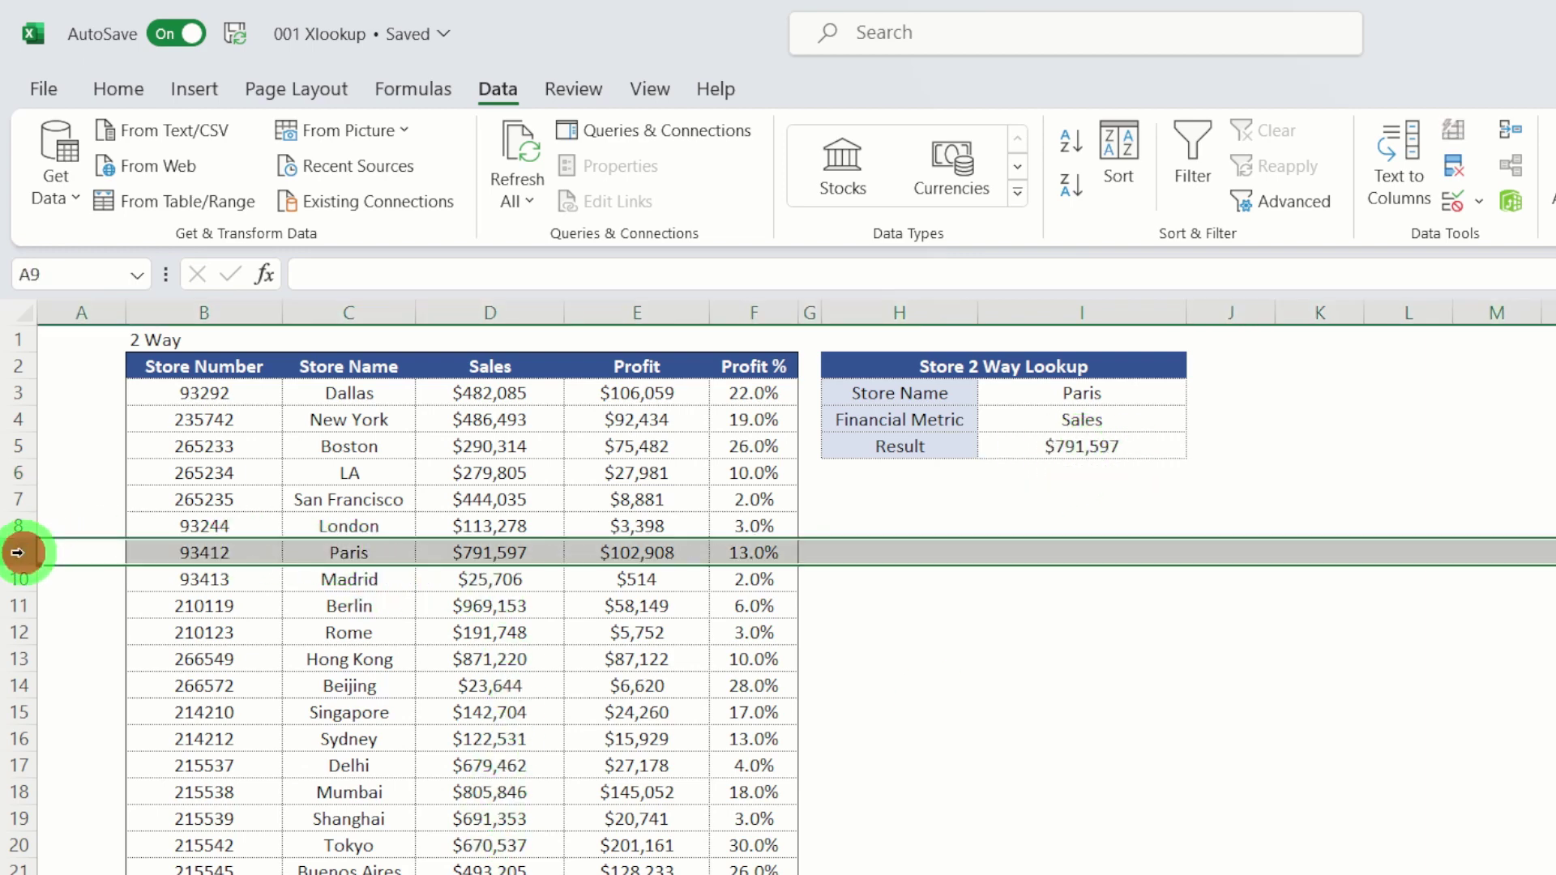
pyautogui.click(1135, 421)
pyautogui.click(1199, 420)
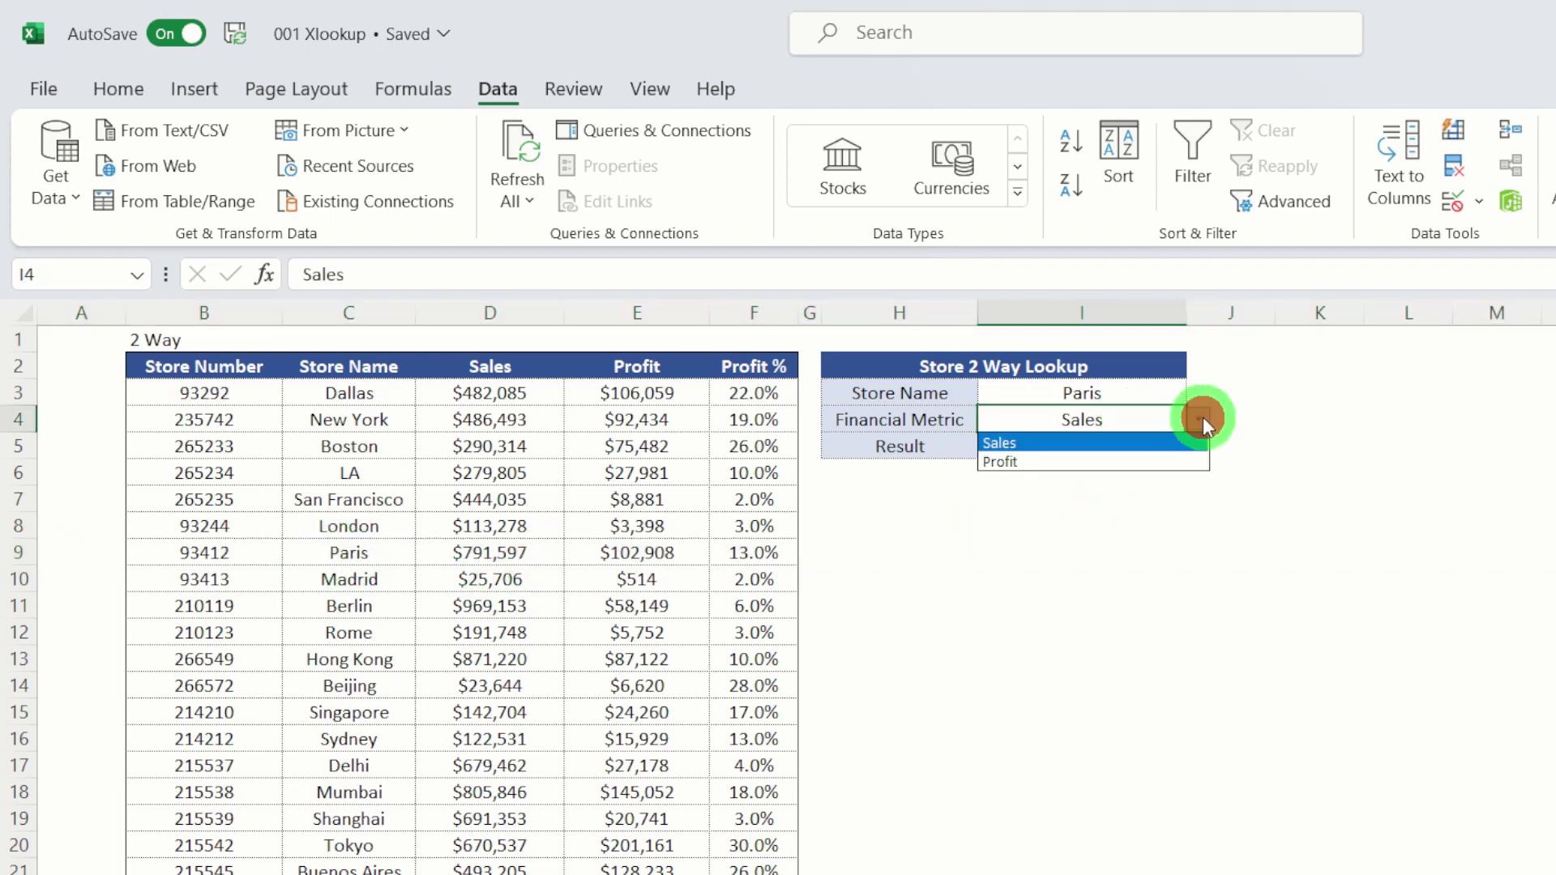
pyautogui.click(1133, 459)
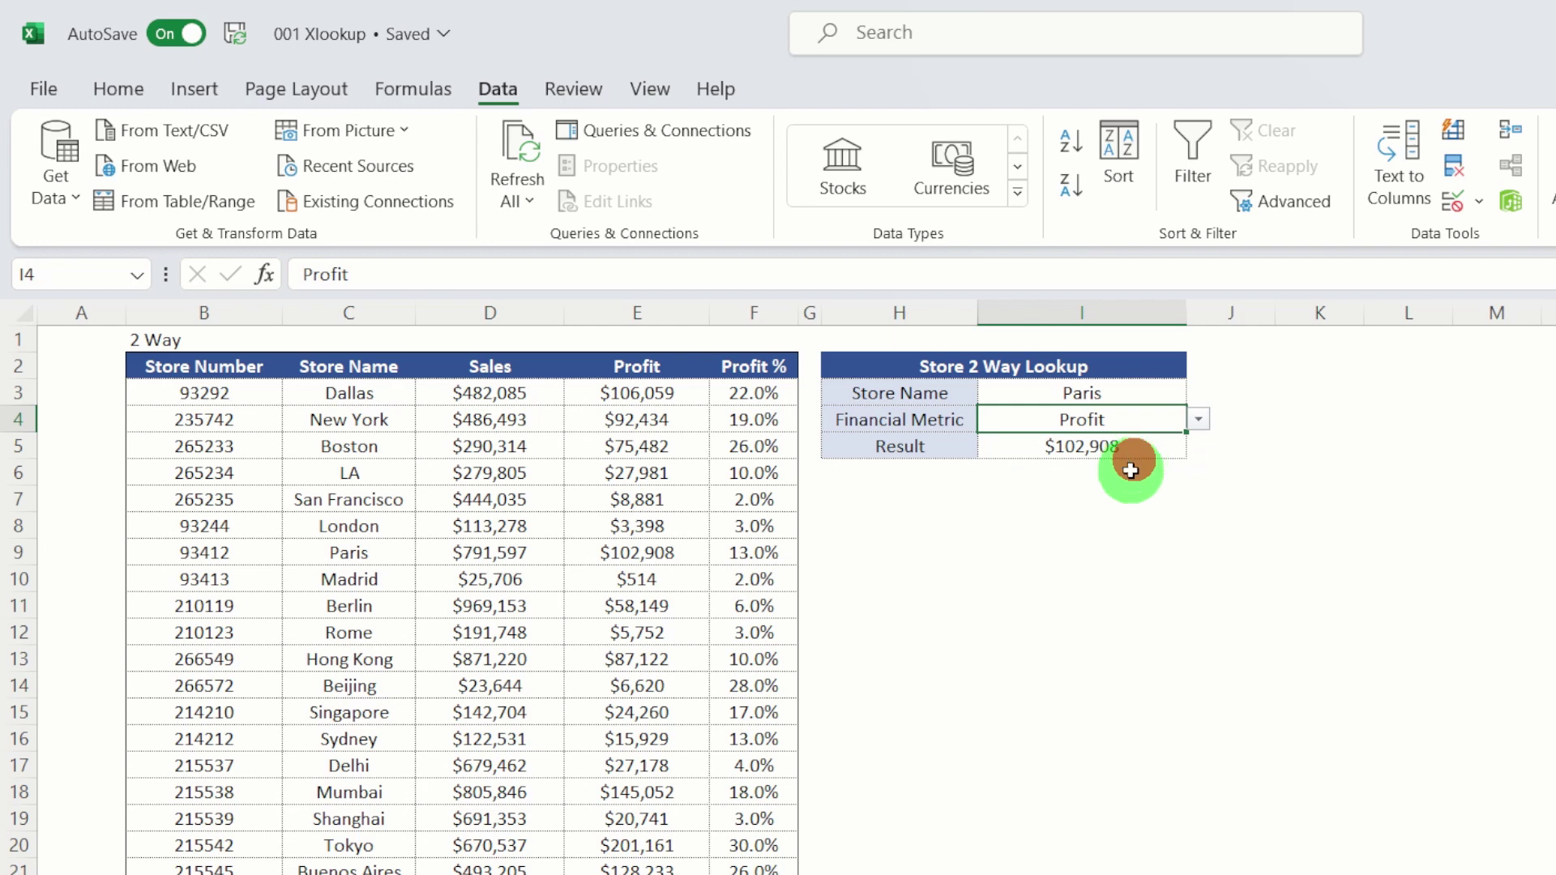
pyautogui.click(655, 545)
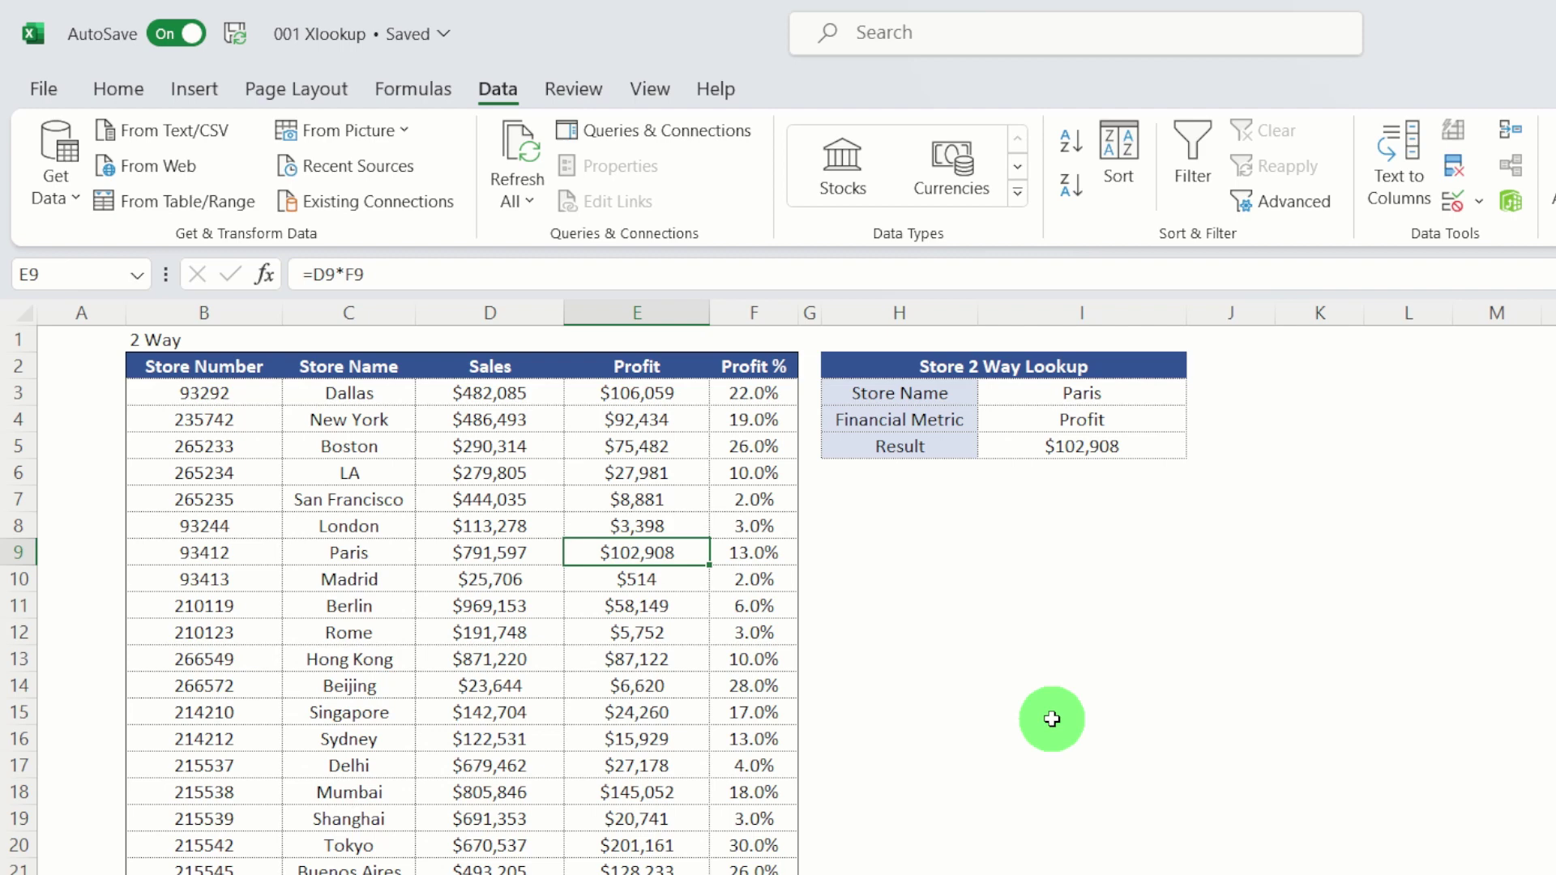
# Step: Choose Berlin in the Store Name dropdown and confirm $58,149 against cell E11
pyautogui.click(1128, 396)
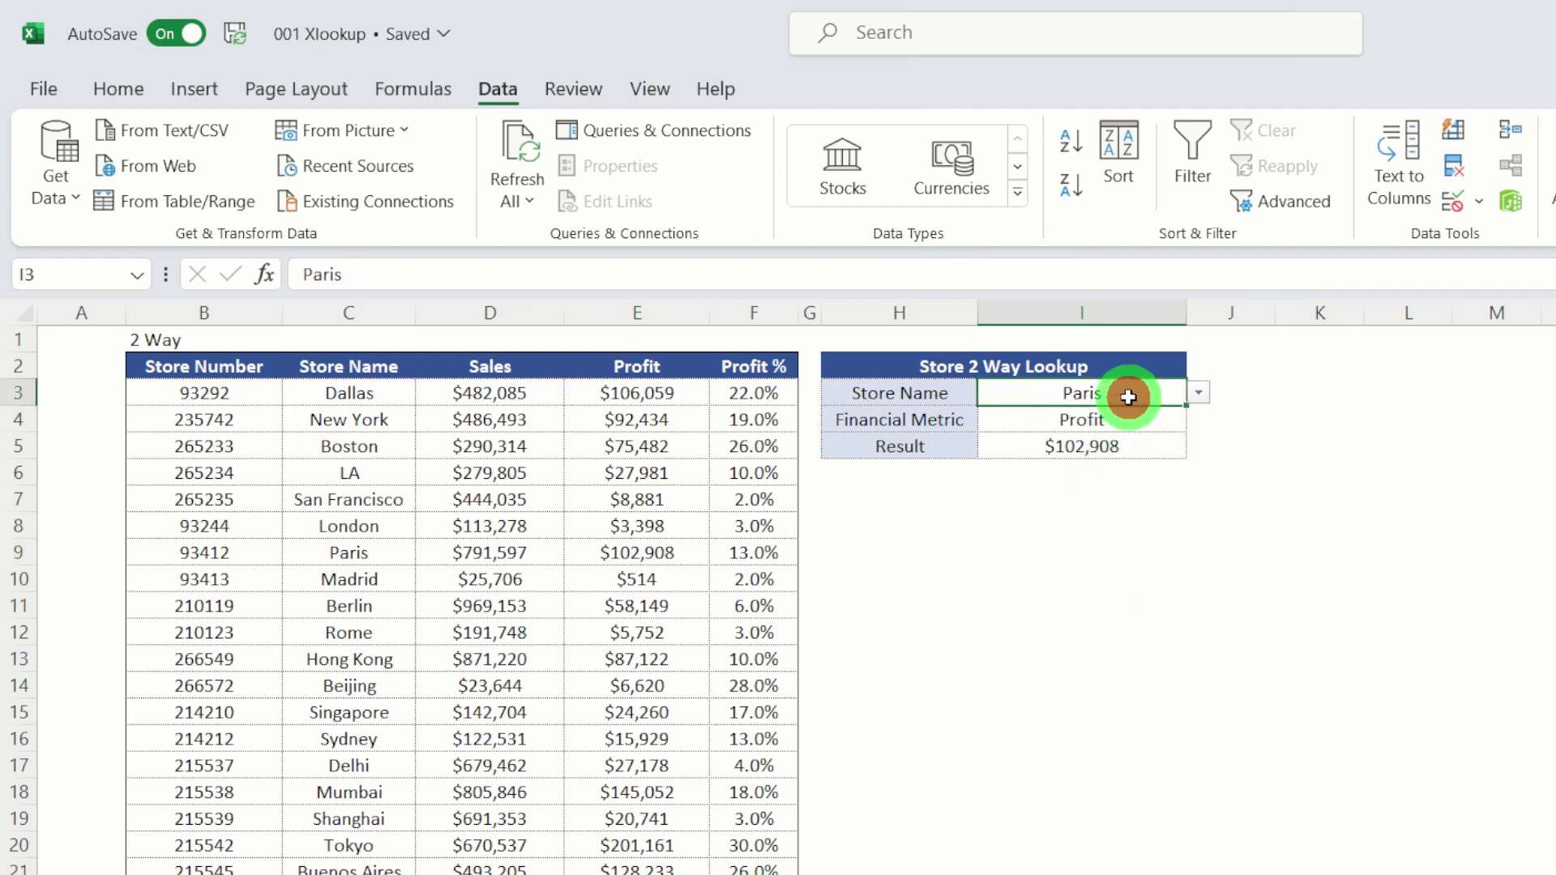
pyautogui.click(1197, 393)
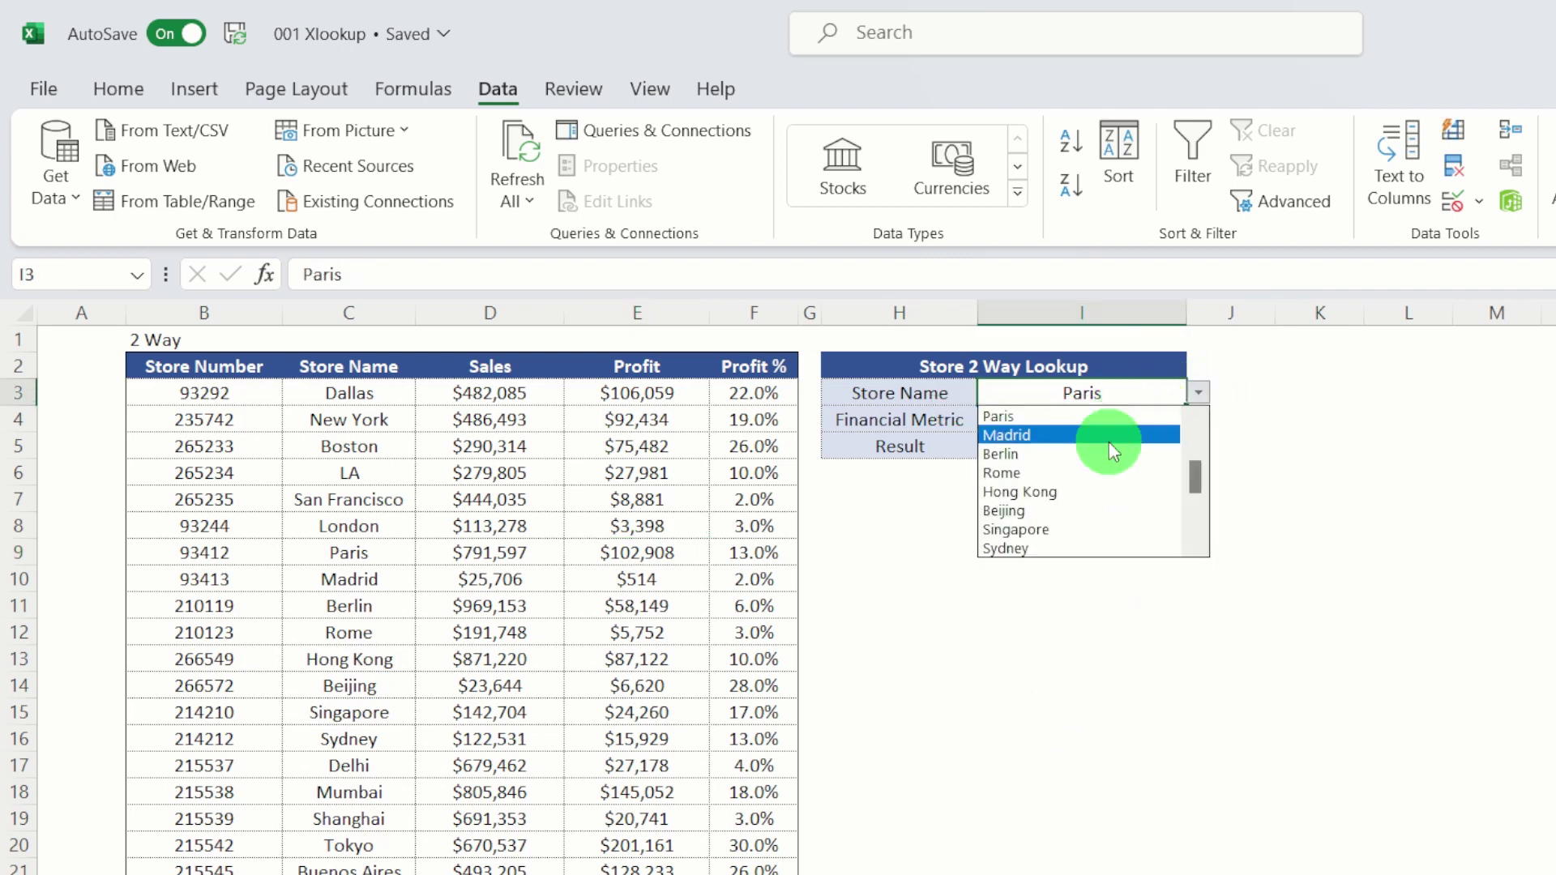
pyautogui.click(1092, 450)
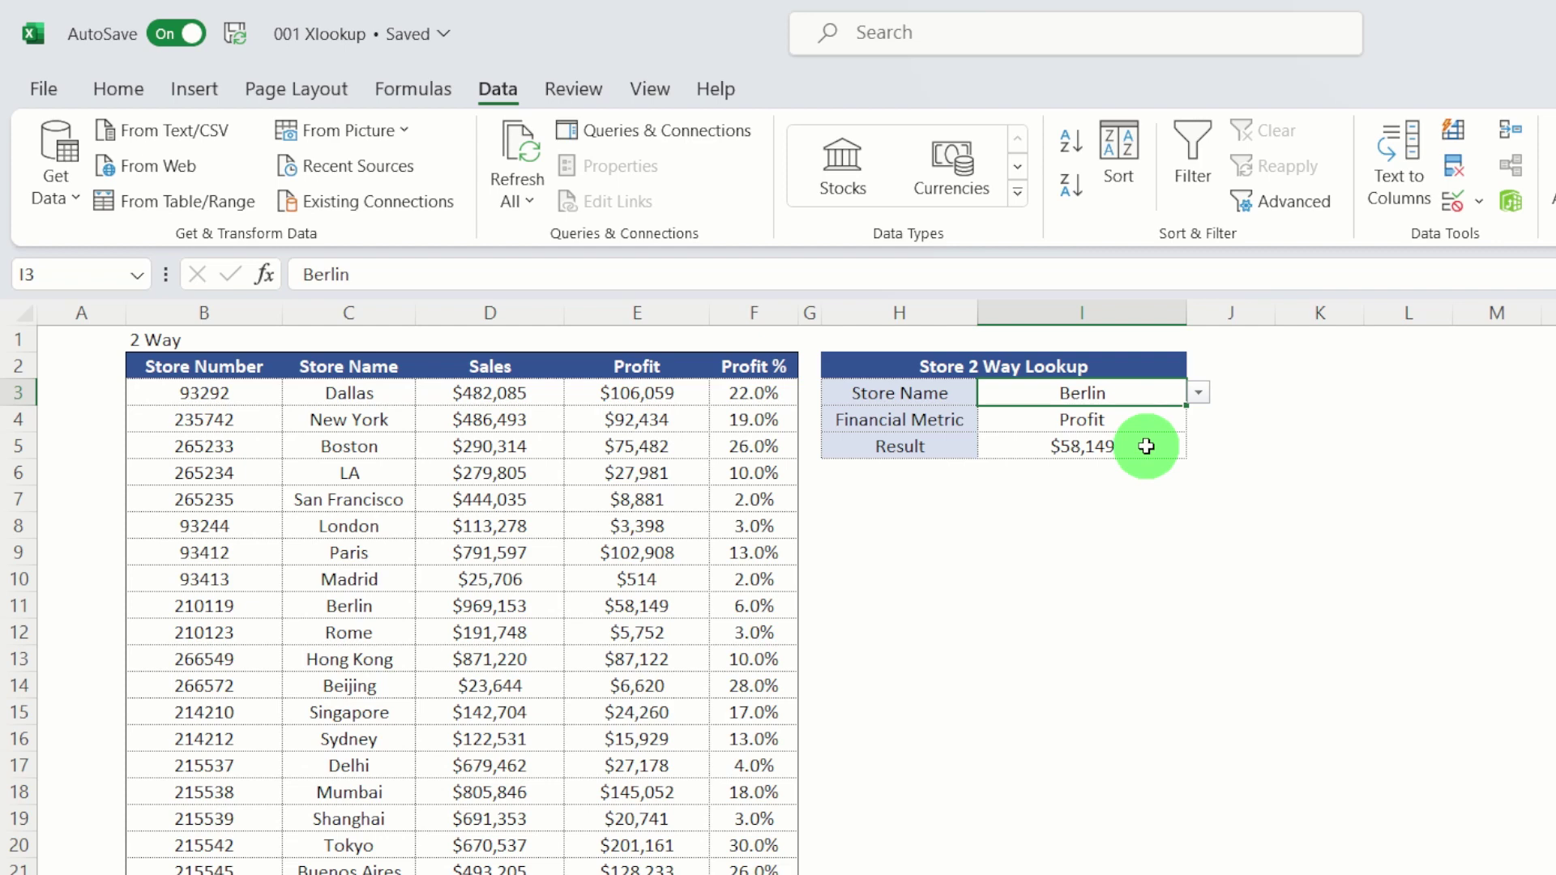
pyautogui.click(653, 604)
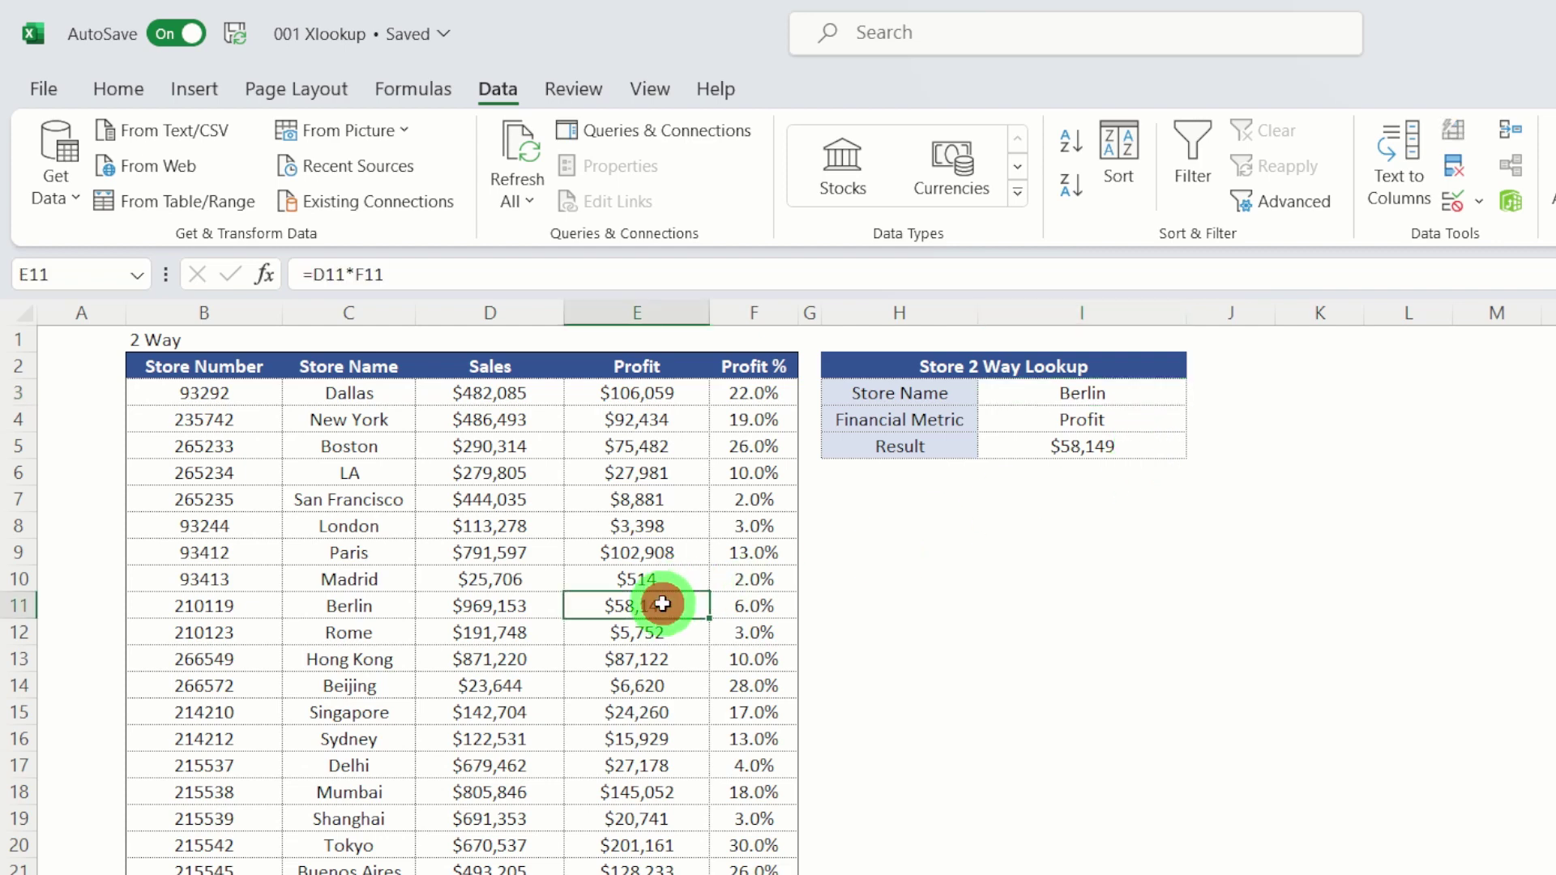